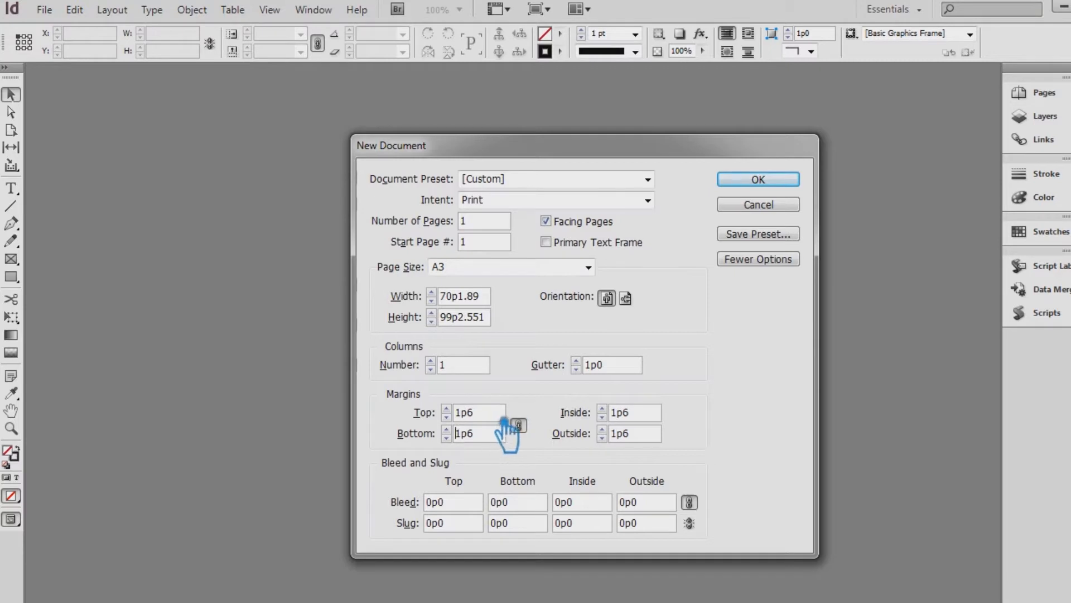
Set the bleed to 0p1.5 on all sides and create the A3 document
left_click_drag(467, 508, 435, 504)
type(".125")
left_click(529, 523)
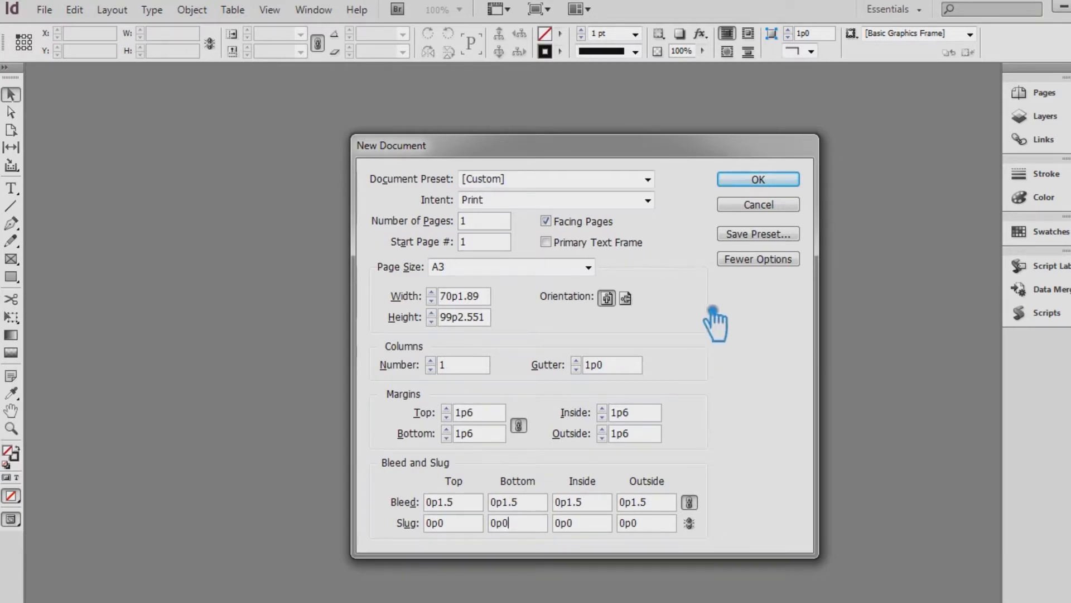
left_click(781, 180)
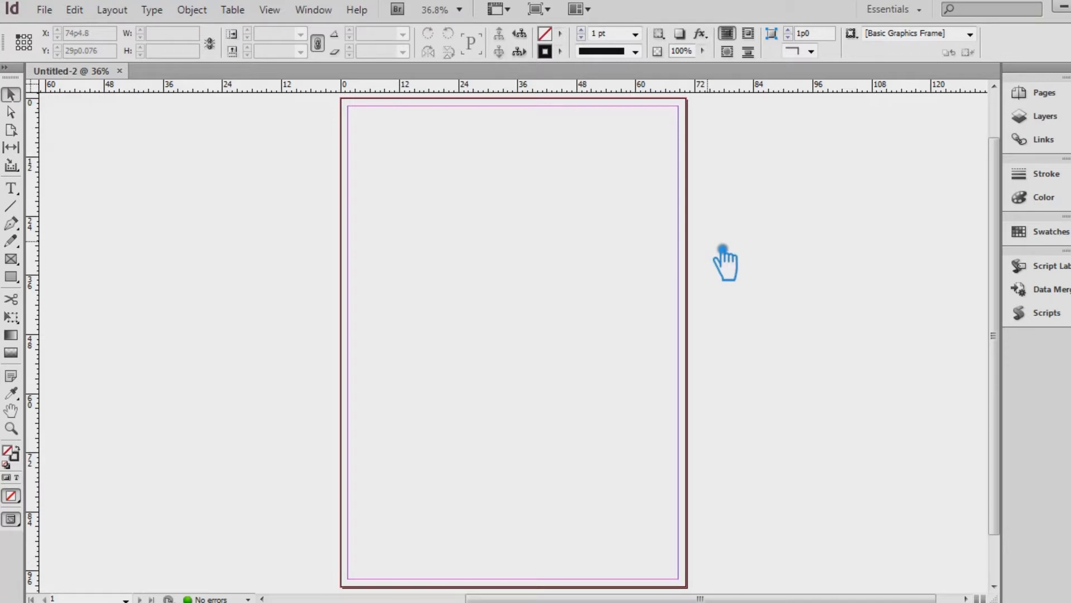
Save the document to the Desktop as Calendar 2020
key("ctrl+s")
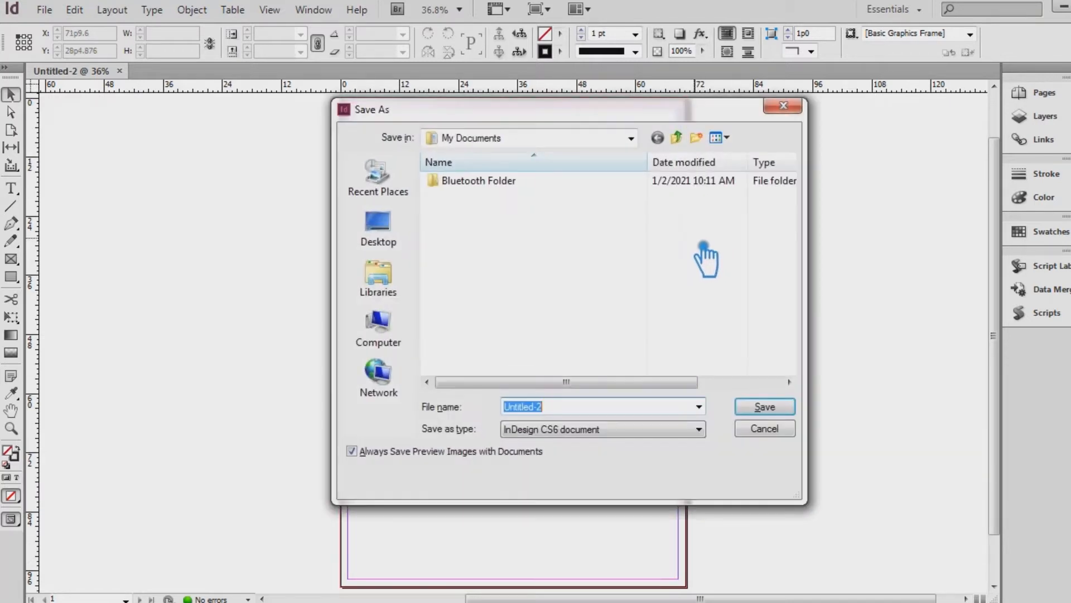
left_click(406, 242)
type("Calendar 2020")
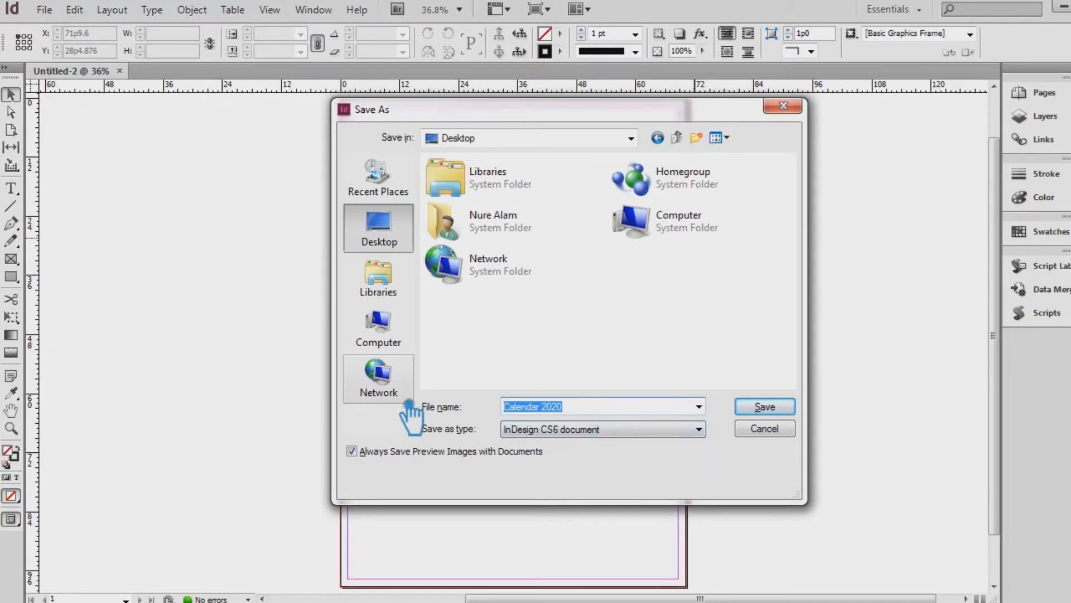
left_click(762, 406)
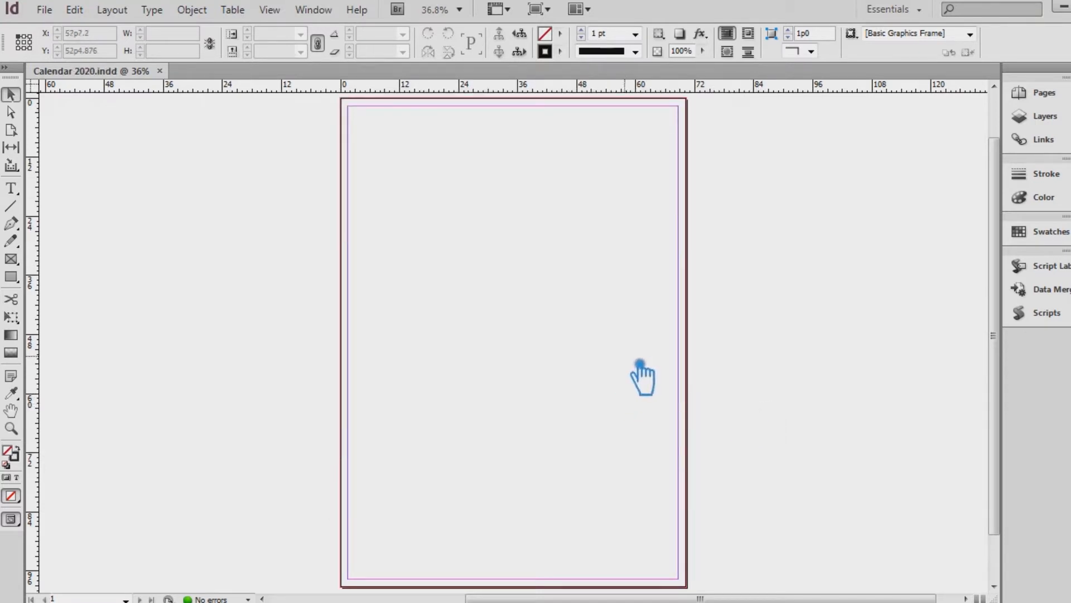
Create a separate A4 landscape document and close it again
left_click(44, 9)
mouse_move(84, 29)
left_click(316, 29)
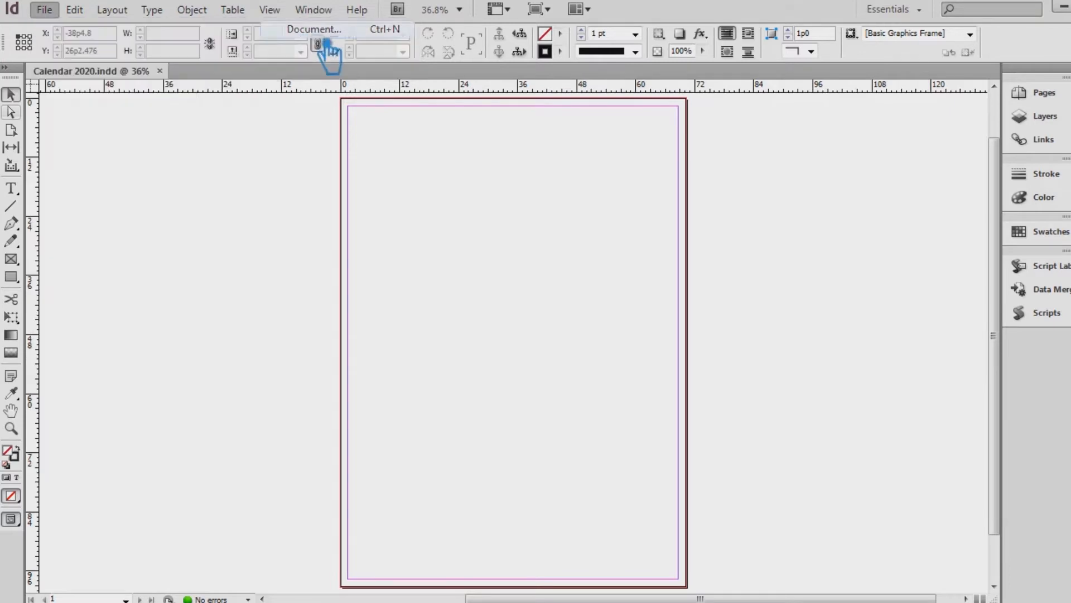
left_click(511, 223)
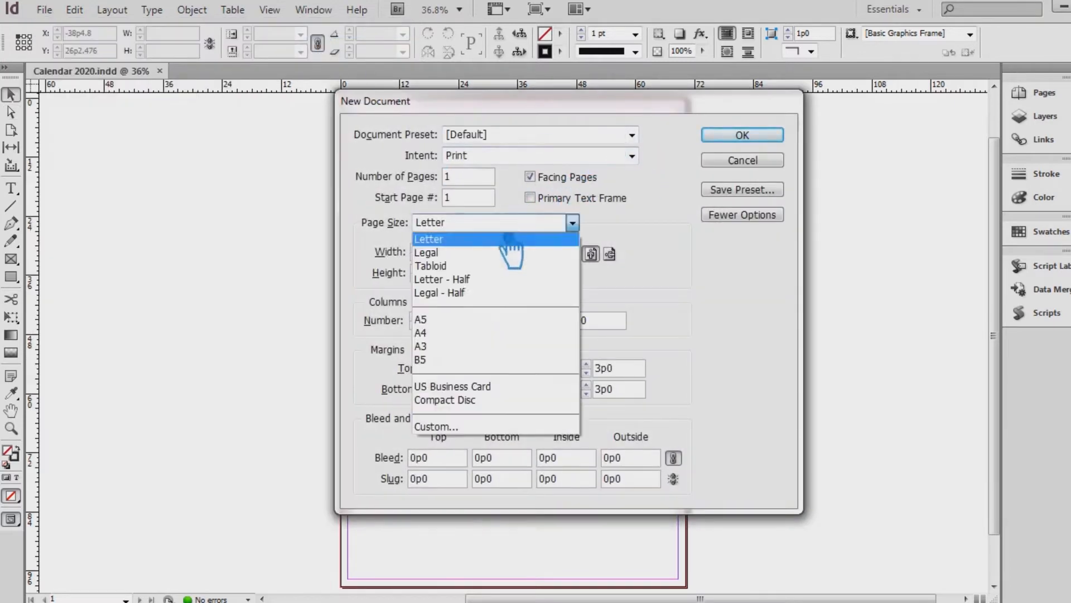
left_click(456, 334)
left_click(610, 254)
left_click(758, 139)
left_click(262, 71)
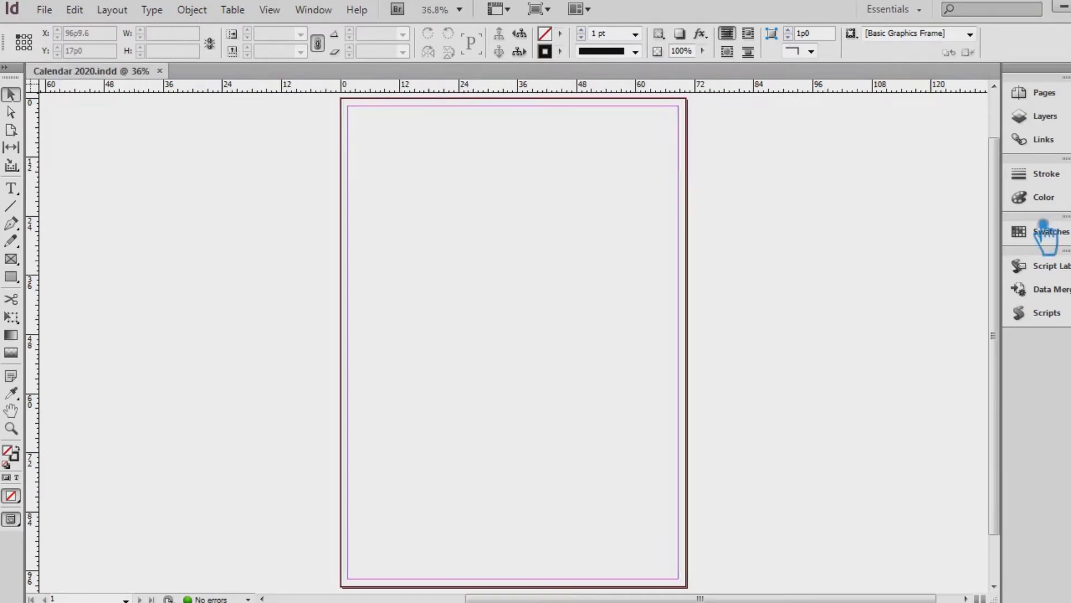
Run the Calendar Wizard script from the calendarWizard folder of the Application scripts
left_click(1054, 313)
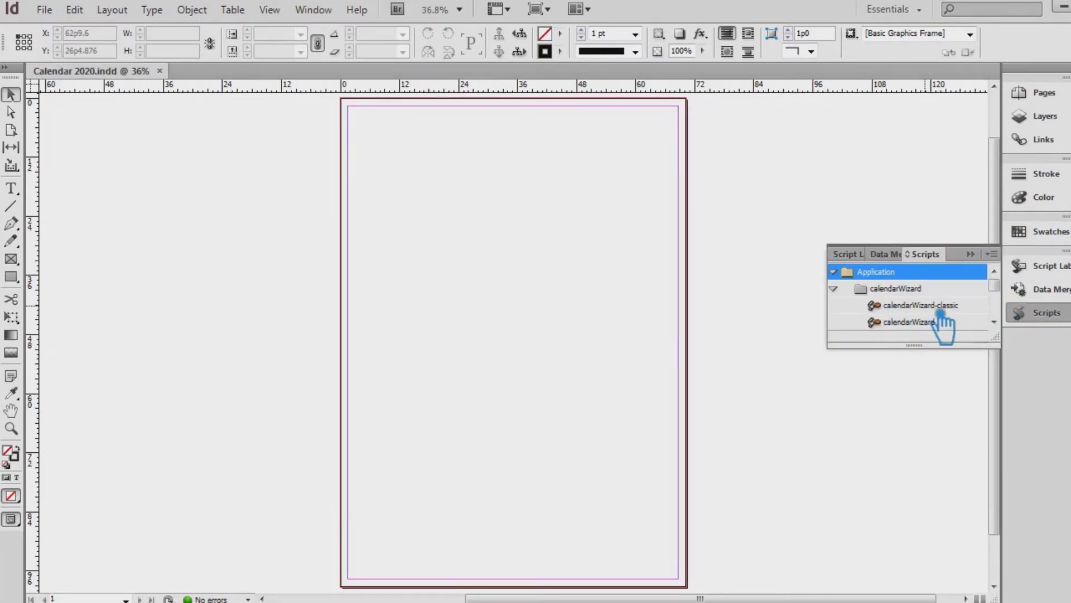
left_click(937, 306)
double_click(858, 290)
double_click(848, 273)
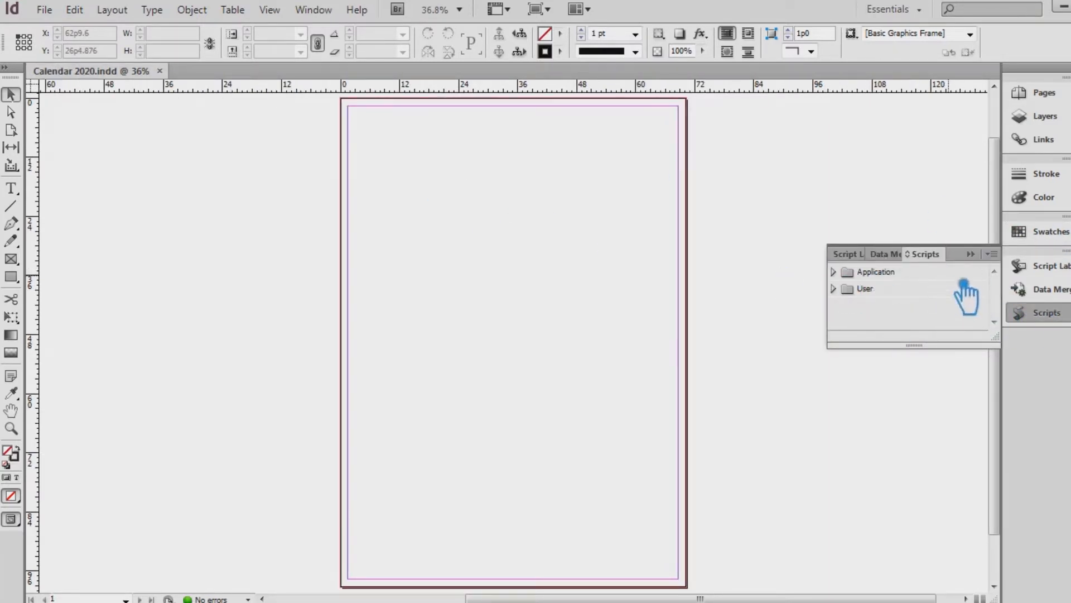
left_click(313, 9)
mouse_move(401, 441)
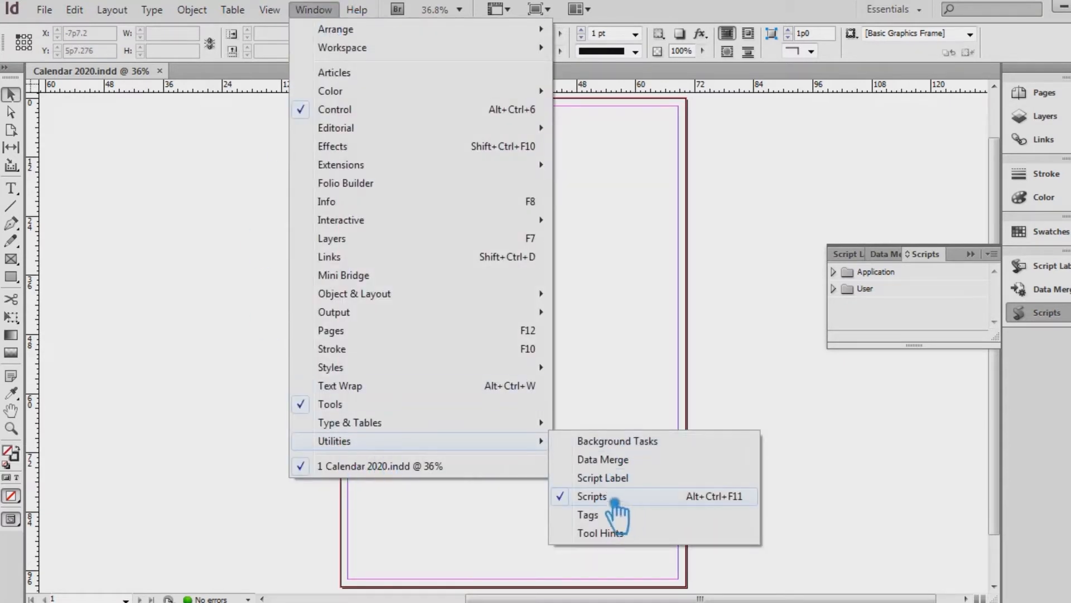
double_click(850, 272)
left_click(846, 289)
double_click(848, 289)
left_click(952, 289)
double_click(921, 306)
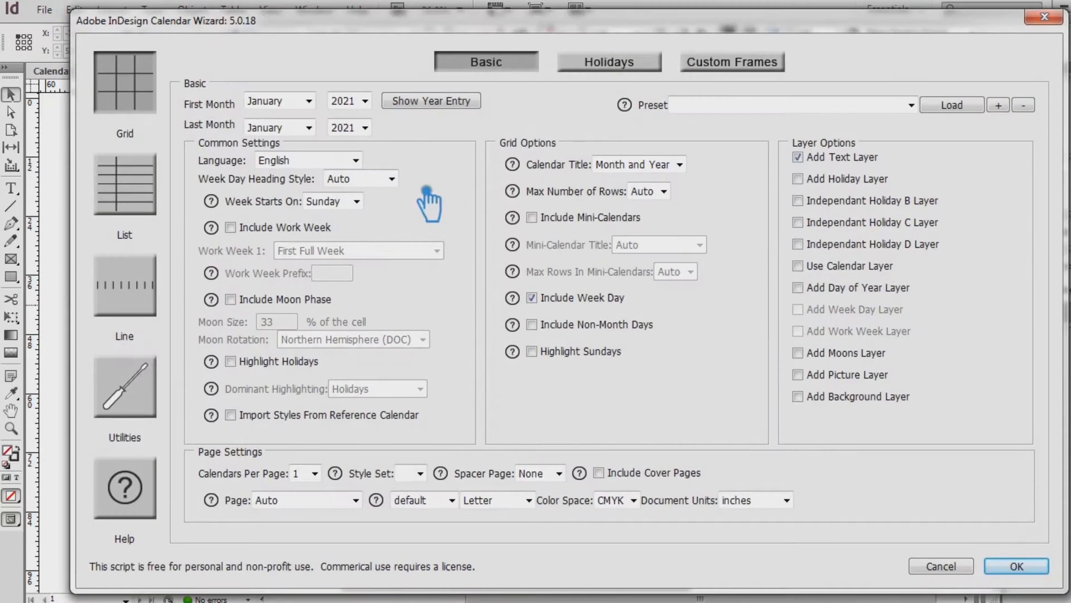
Set the calendar range from January 2021 to December 2021
left_click(309, 127)
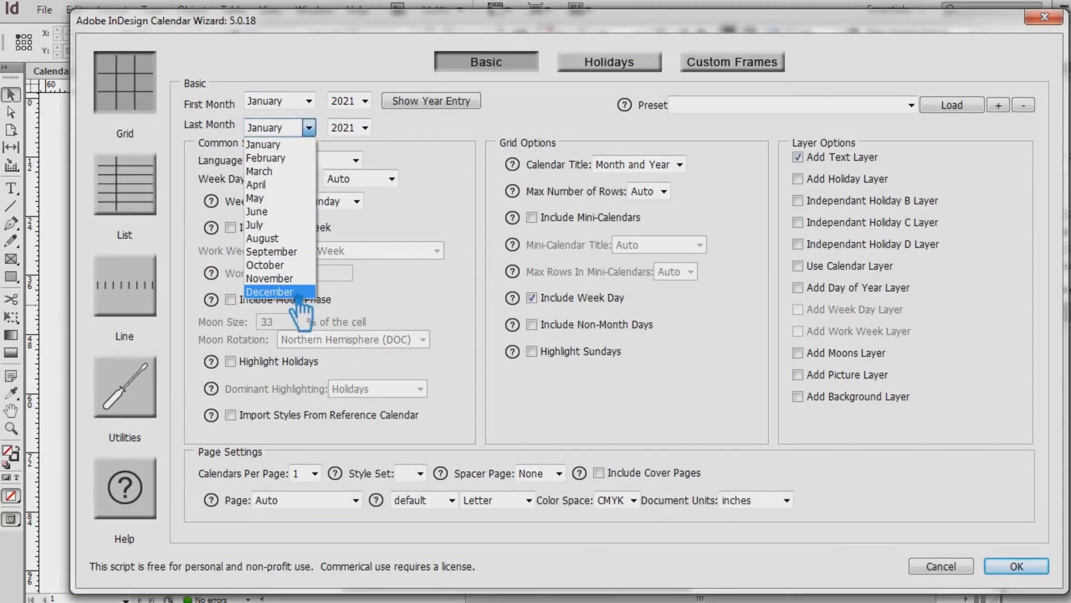
left_click(288, 353)
left_click(363, 101)
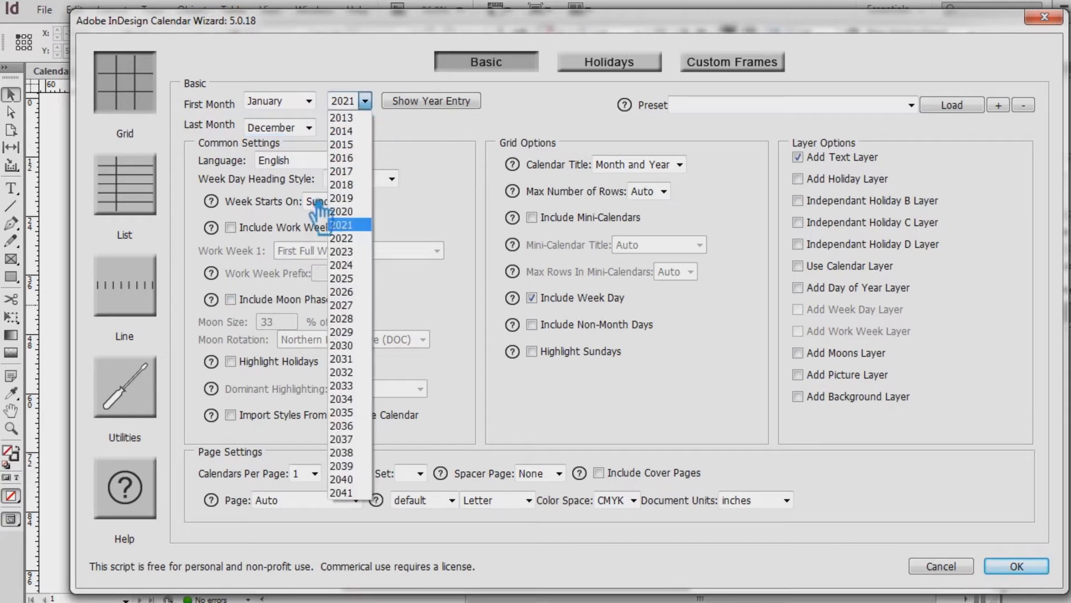
left_click(344, 227)
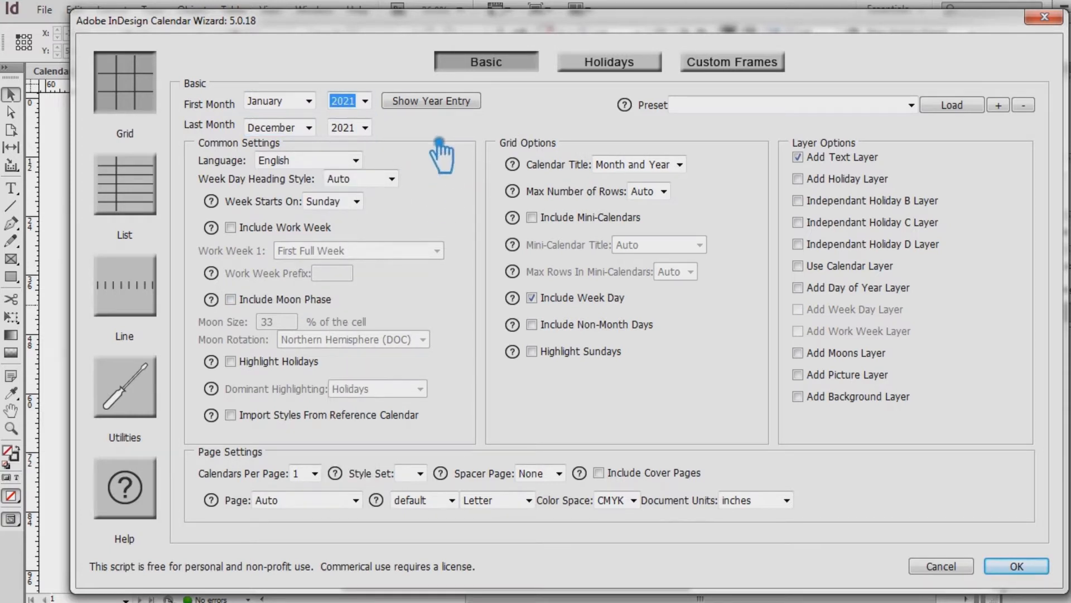
Set the calendar pages to Auto, Landscape and A4, with 12 calendars per page and no spacer page
left_click(357, 501)
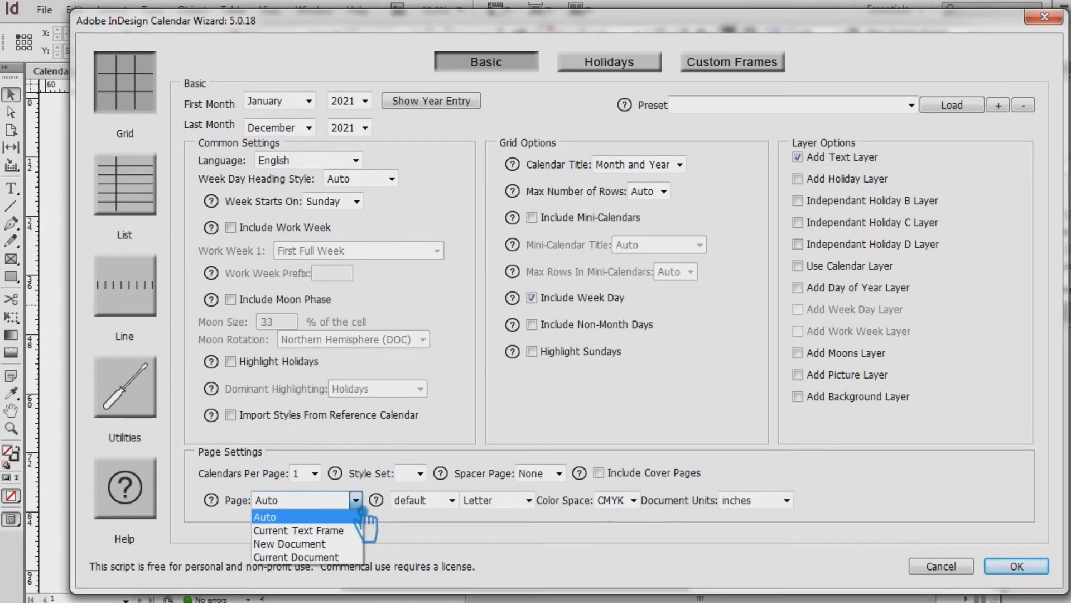
left_click(359, 516)
left_click(451, 500)
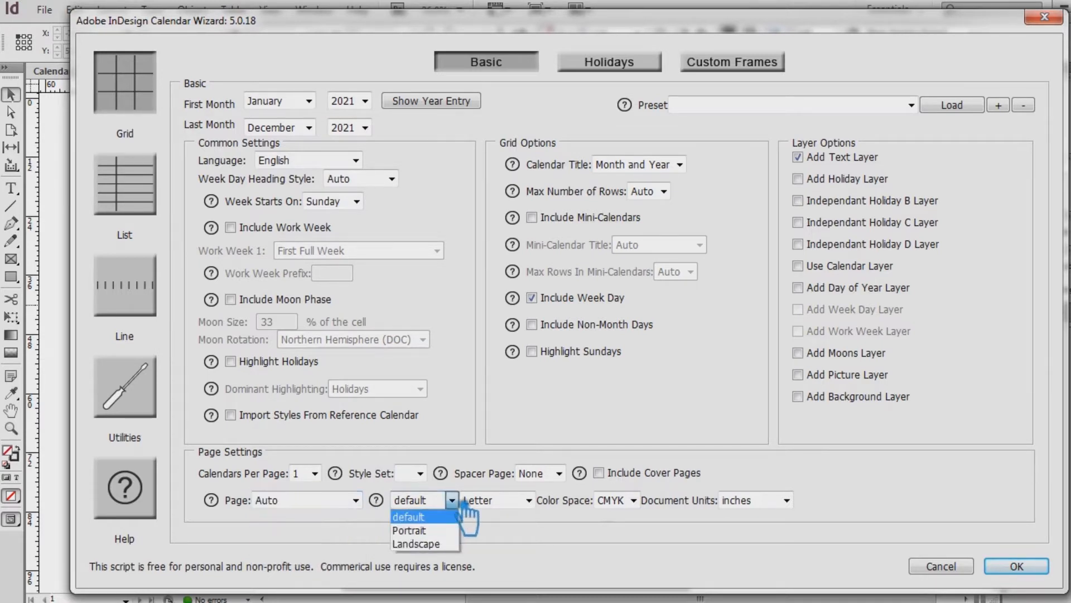
left_click(441, 544)
left_click(528, 500)
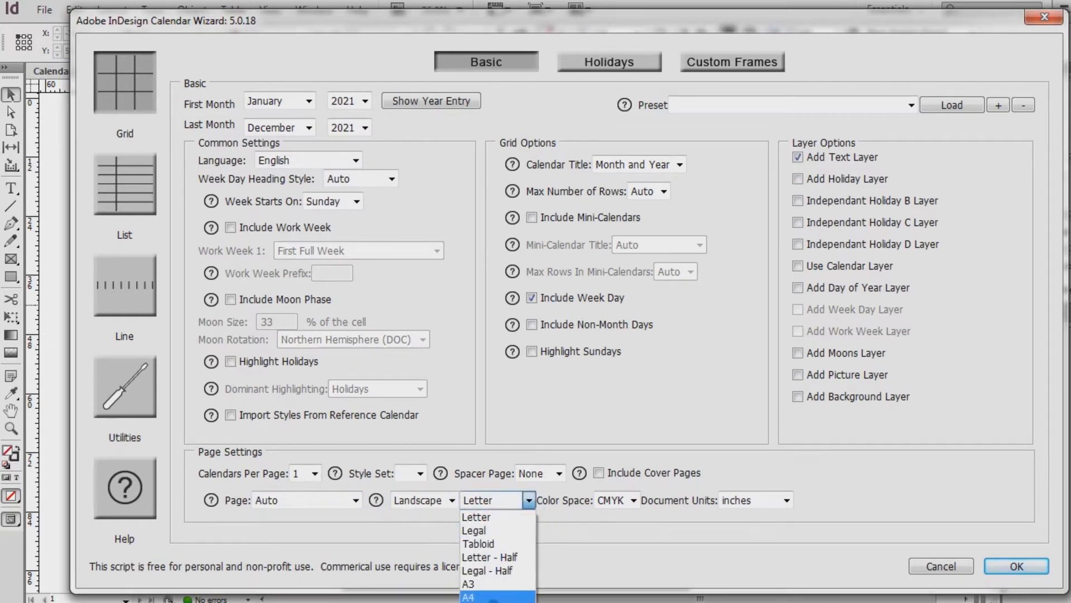
left_click(493, 597)
left_click(315, 473)
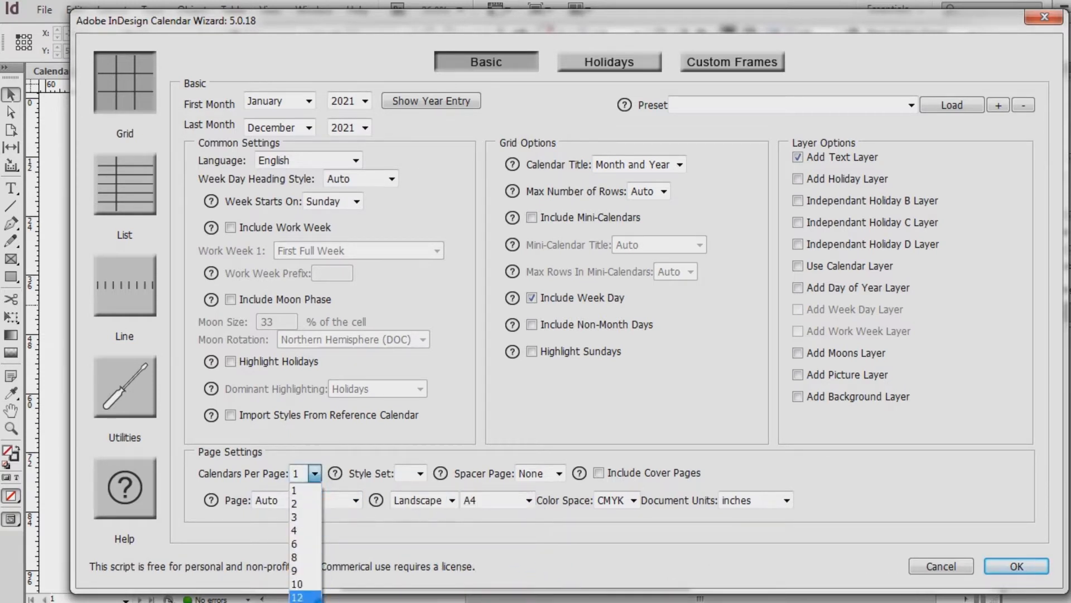
left_click(297, 596)
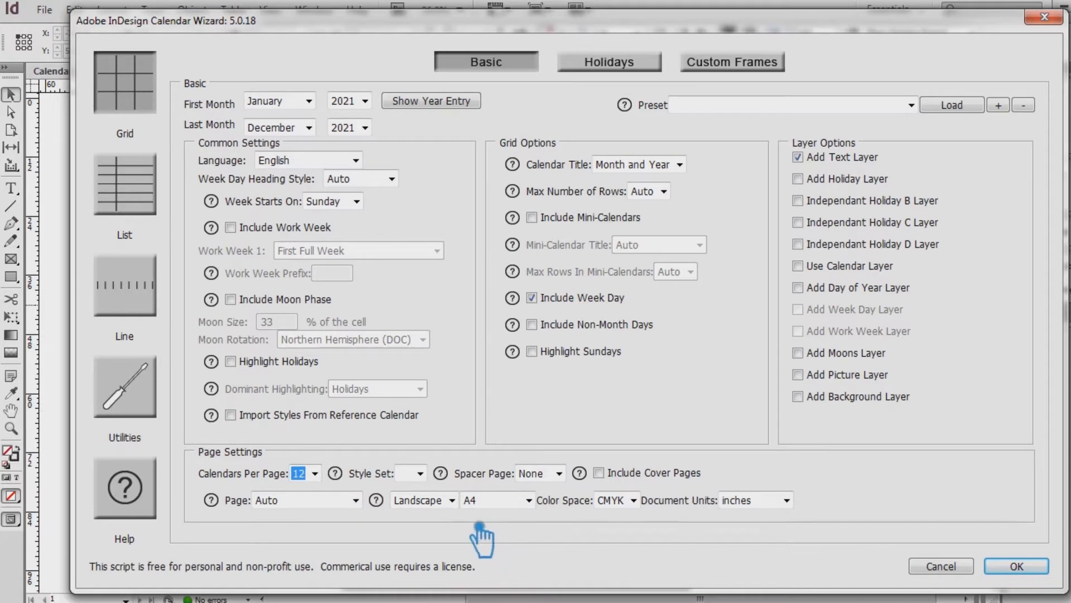
left_click(419, 473)
left_click(440, 479)
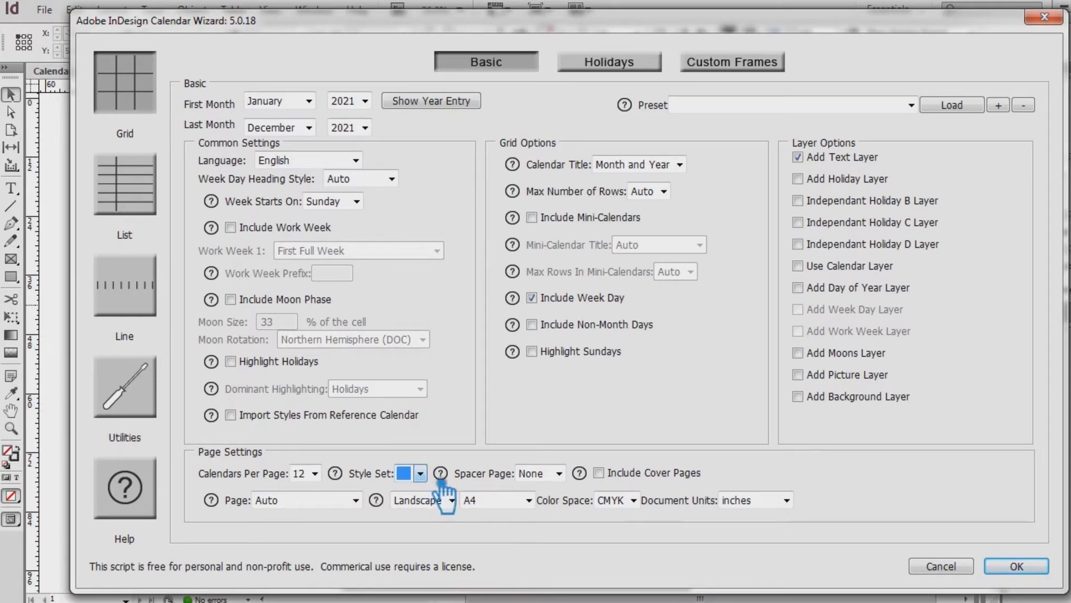
left_click(559, 474)
left_click(559, 475)
Turn on holiday highlighting for the calendar
left_click(231, 363)
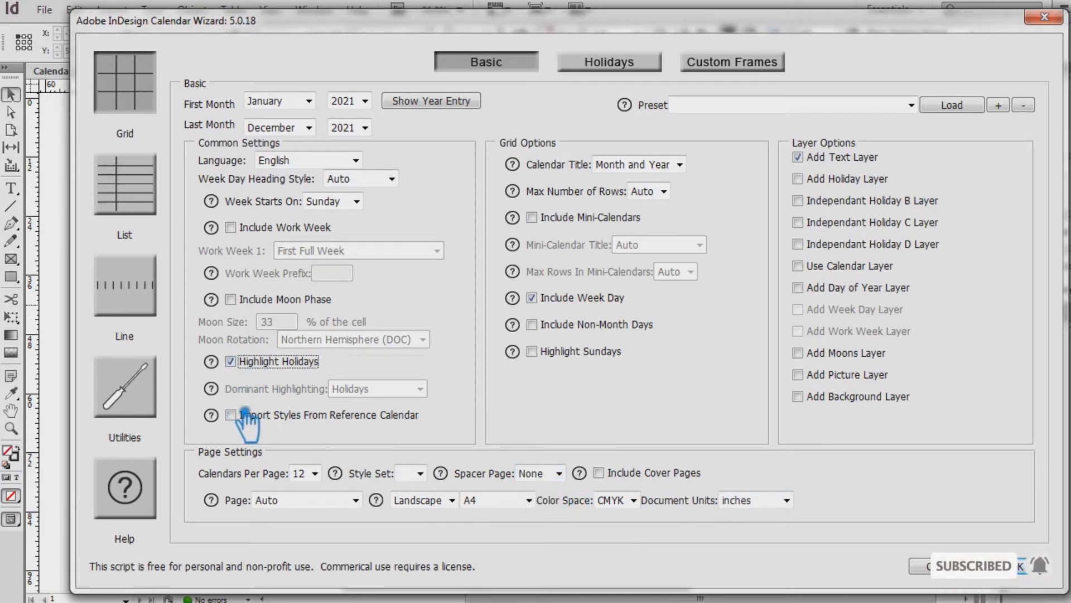
left_click(251, 230)
left_click(404, 252)
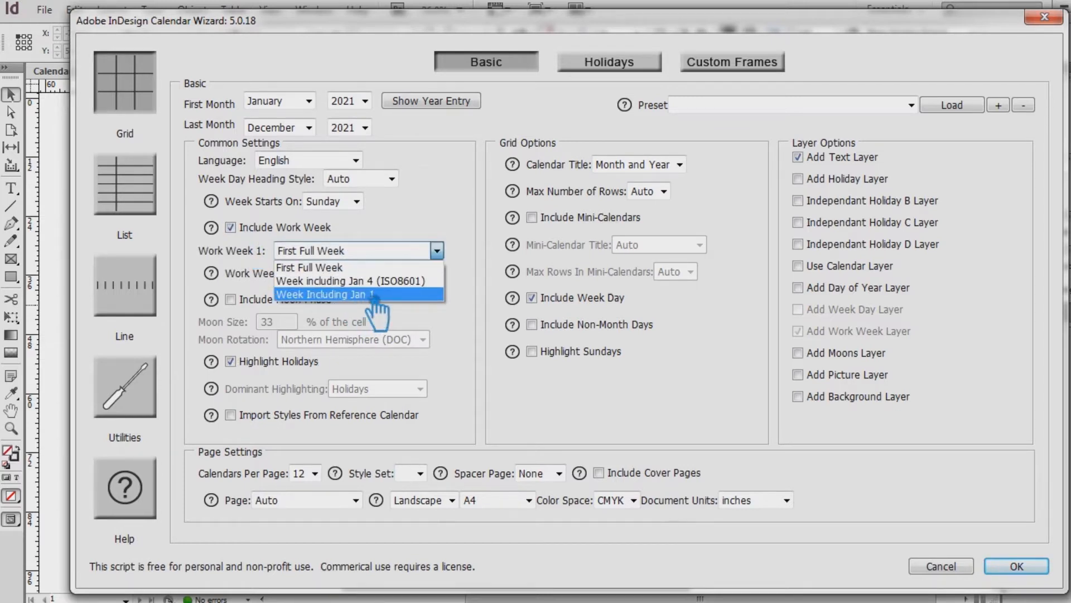
left_click(332, 268)
left_click(251, 237)
Start the week on Sunday and highlight Sundays, with Holidays as the dominant highlighting
left_click(356, 201)
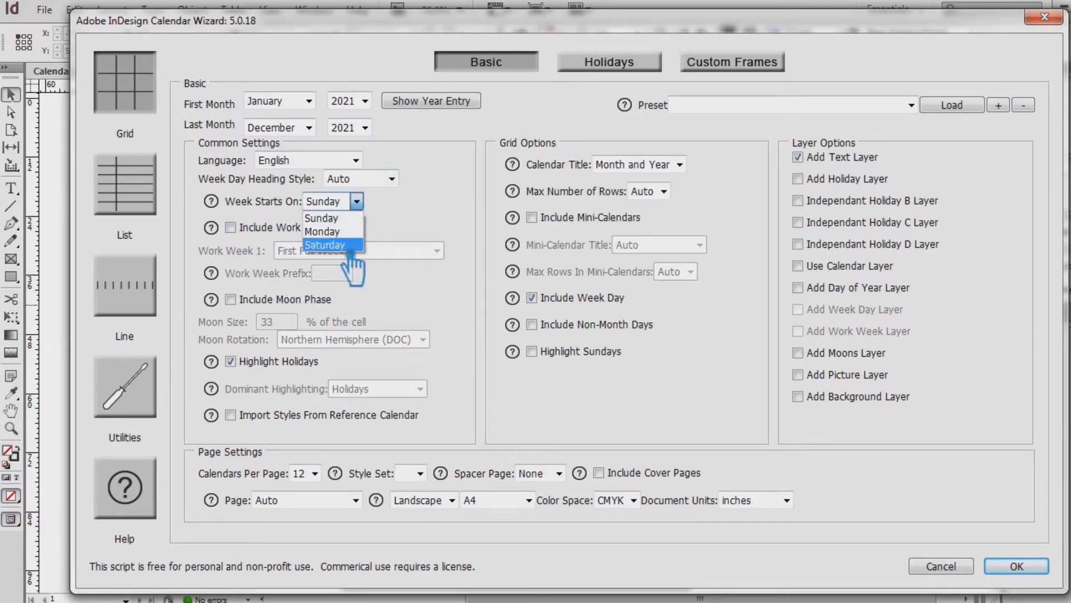
left_click(322, 217)
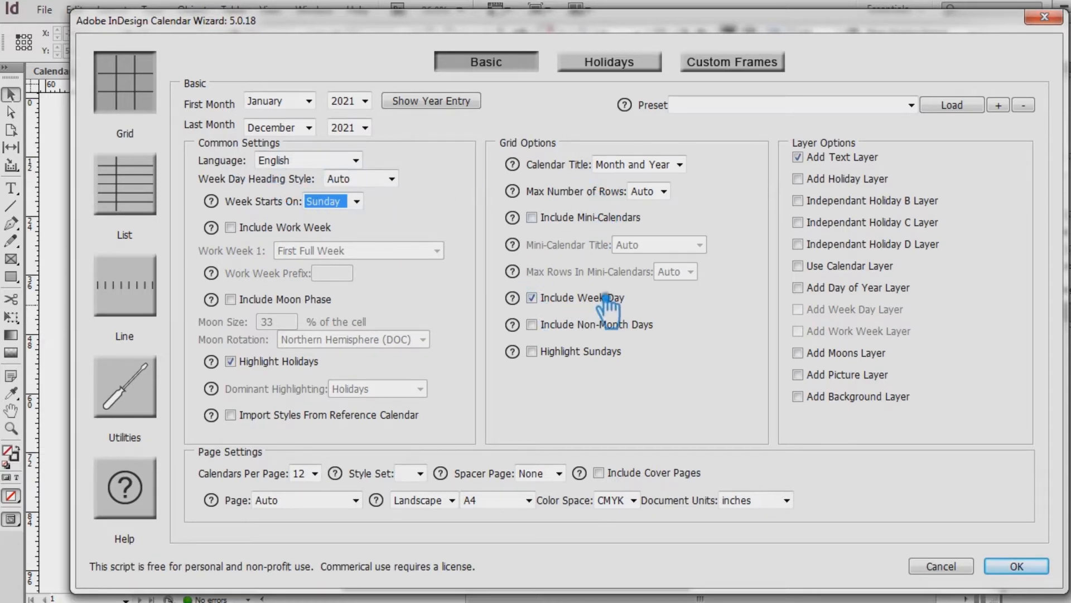
left_click(550, 353)
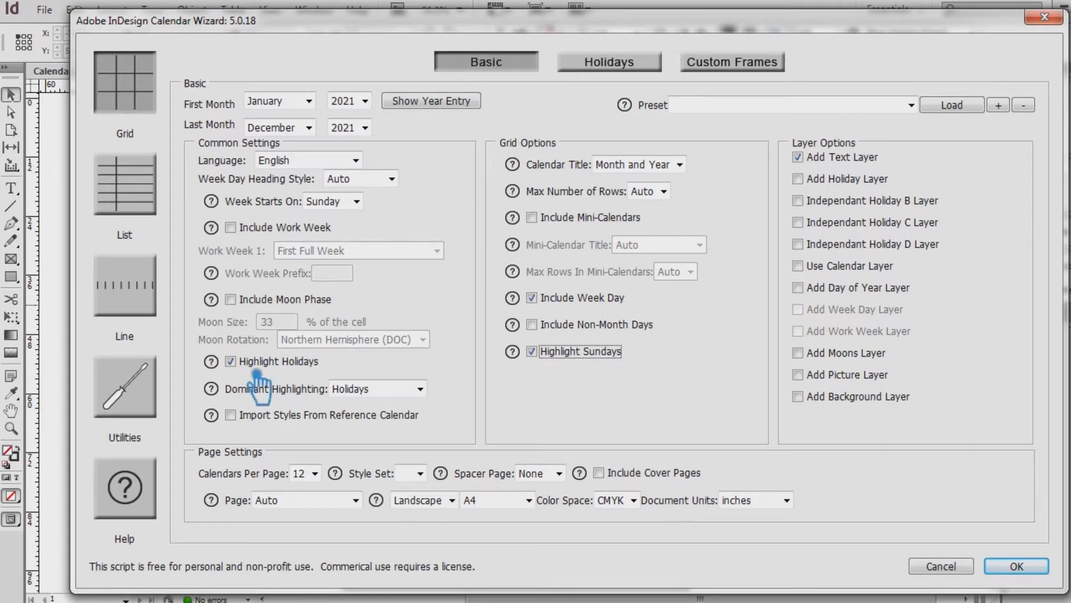
left_click(420, 389)
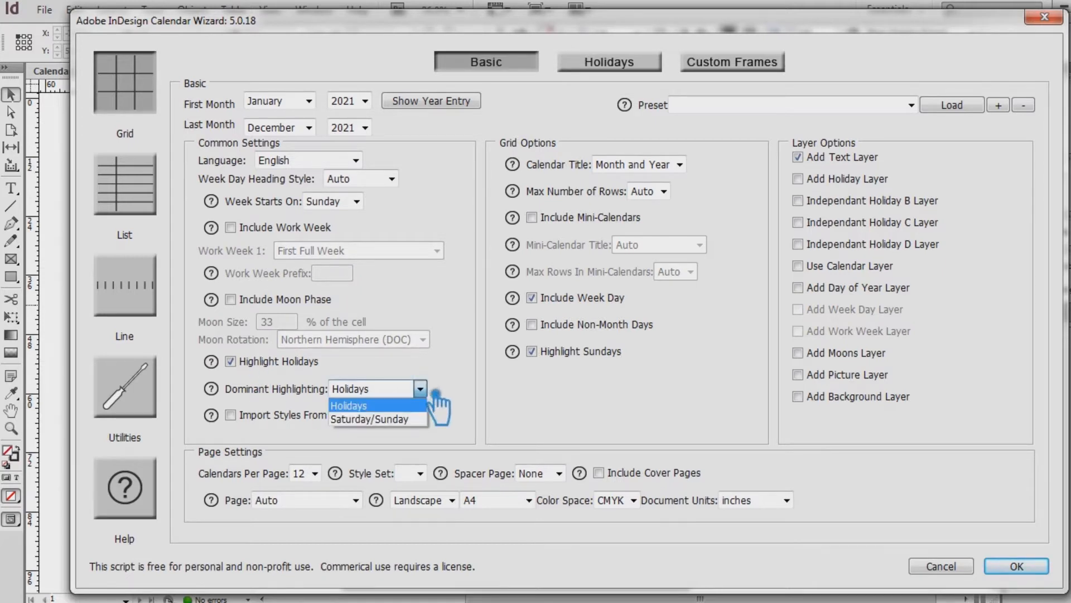
left_click(435, 394)
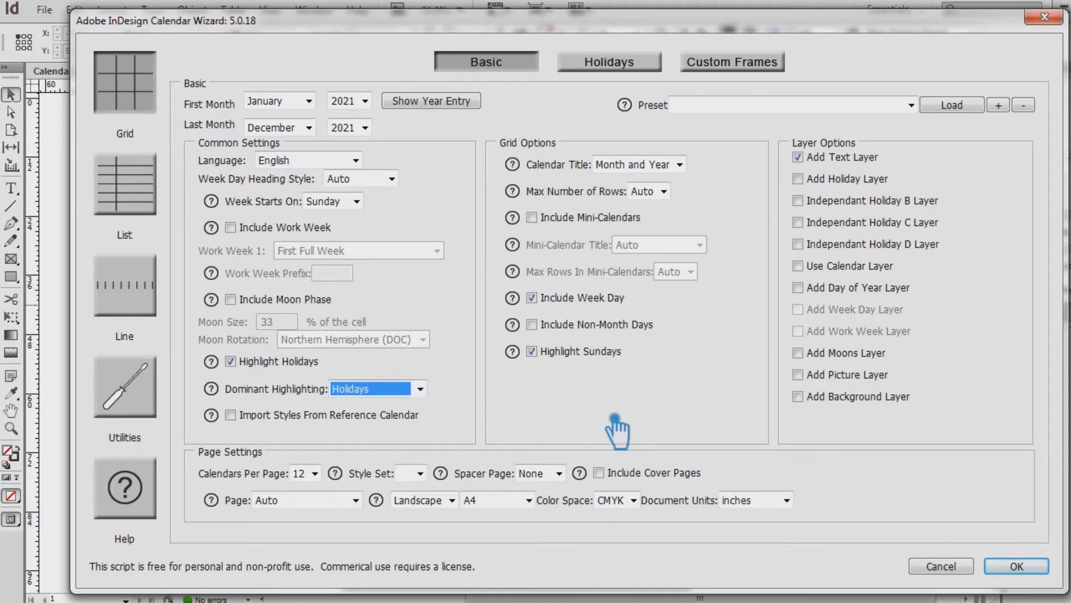
Use Month and Year titles and Mid: Sun weekday headings, and generate the calendar
left_click(679, 164)
left_click(676, 215)
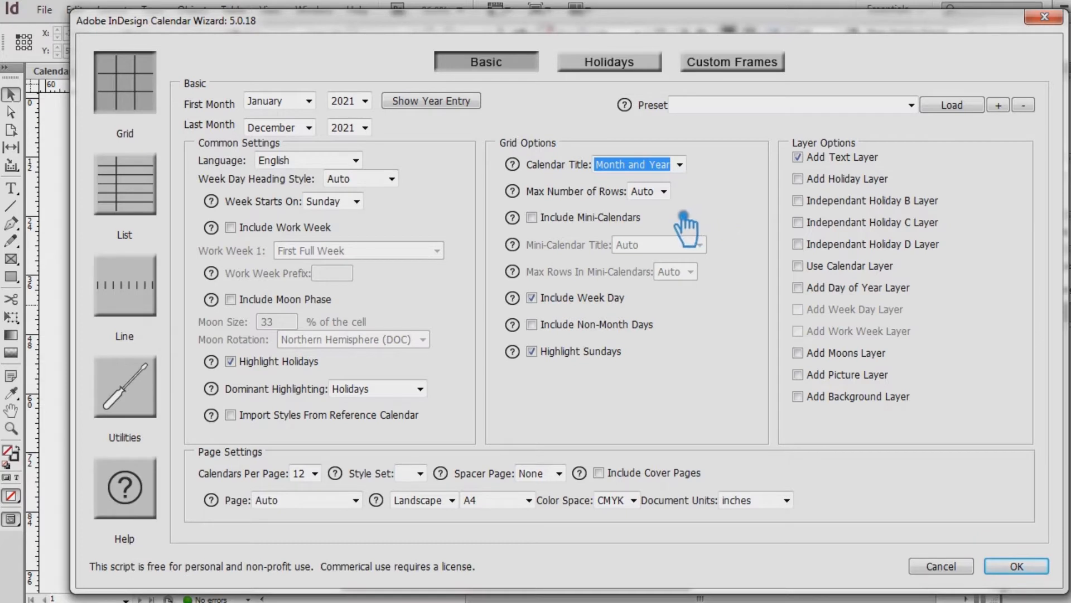
left_click(392, 179)
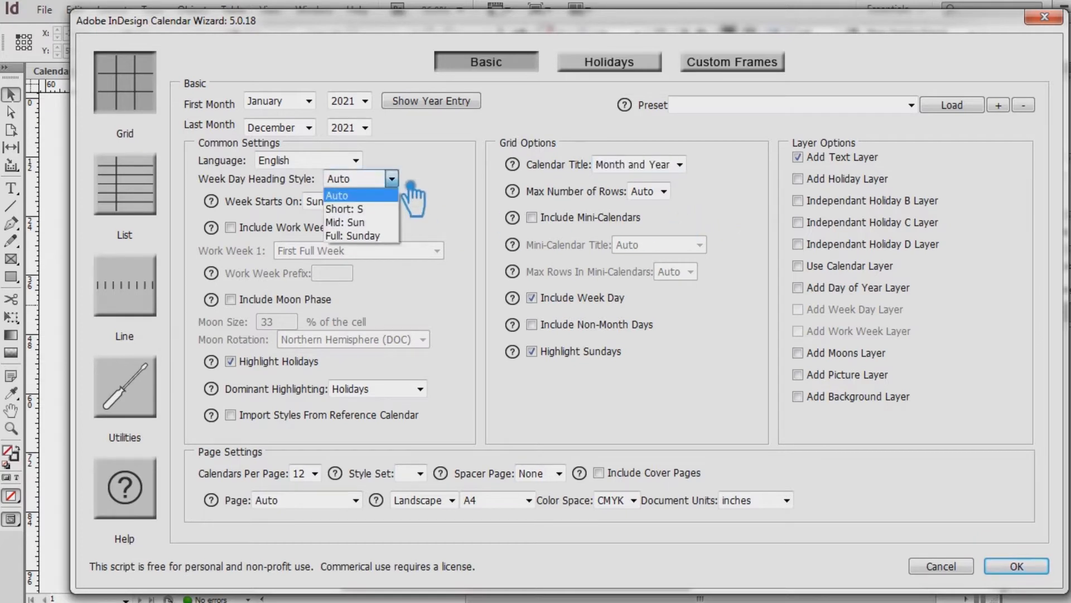
left_click(383, 223)
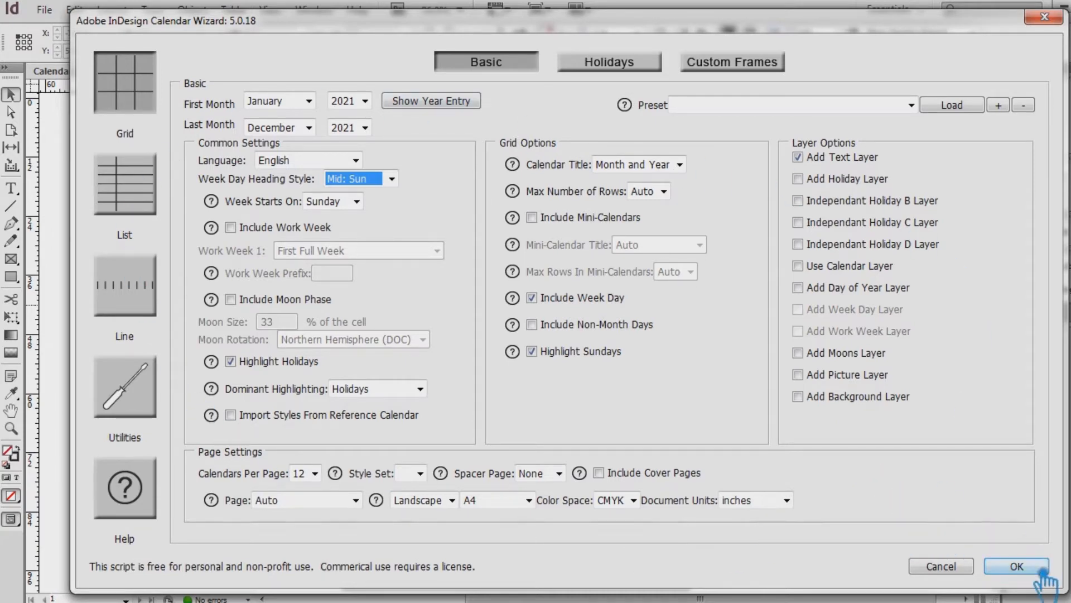
left_click(1016, 566)
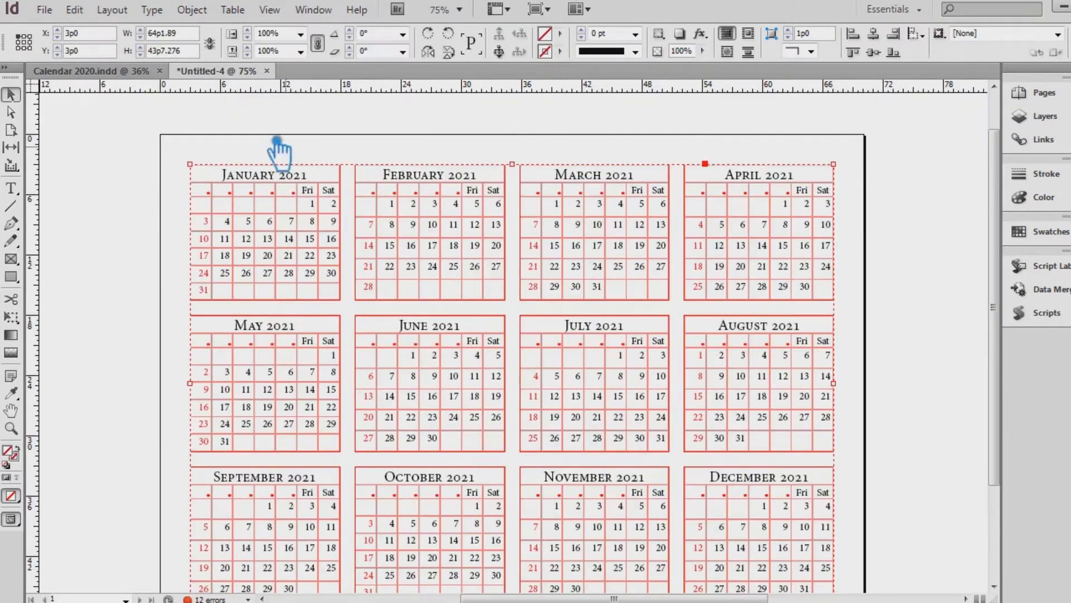
Paste the generated twelve-month calendar into the Calendar 2020 document
left_click(114, 71)
key("ctrl+v")
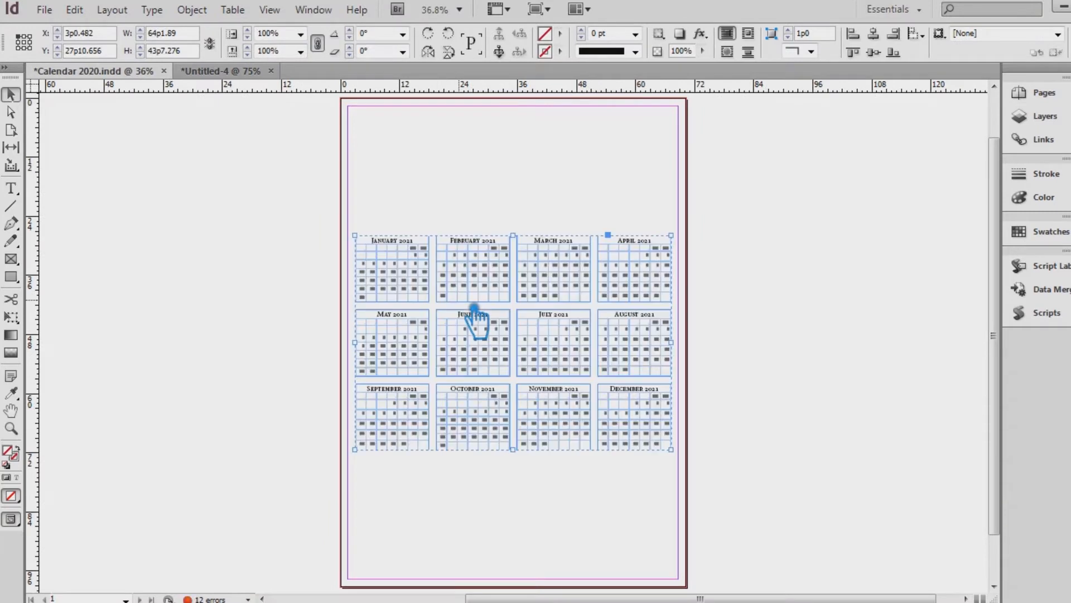
Move the calendar to the bottom of the page and enlarge it to the margin width, about 67p1 by 45p7
key("ctrl+equal")
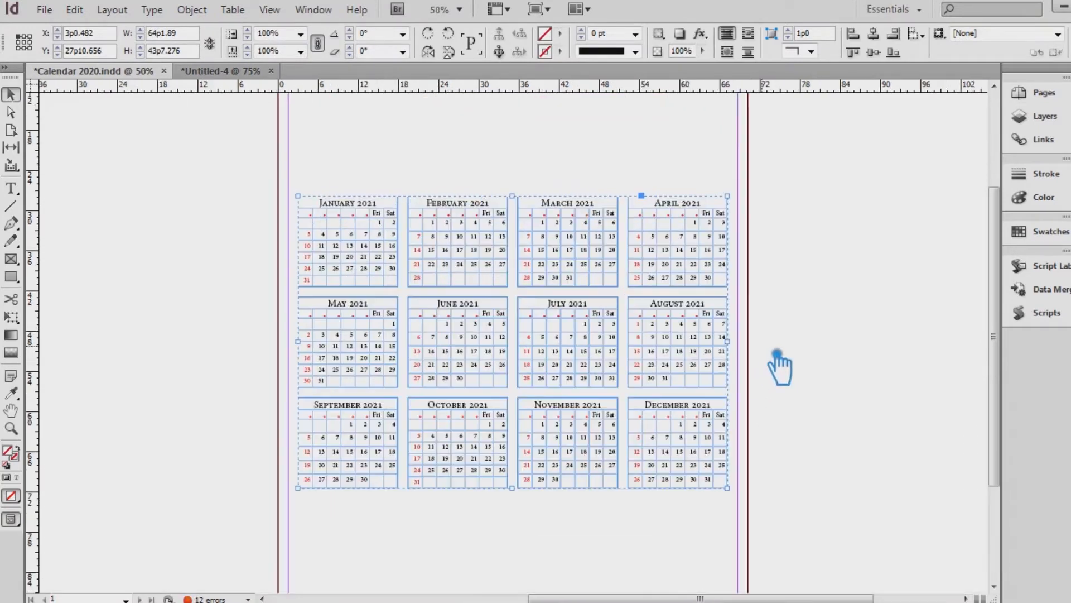
left_click_drag(756, 292, 715, 366)
scroll(813, 335, "down", 4)
left_click_drag(809, 401, 576, 396)
left_click_drag(710, 500, 734, 514)
key("Down")
key("Down")
key("Down")
key("Down")
key("Down")
key("Down")
key("Down")
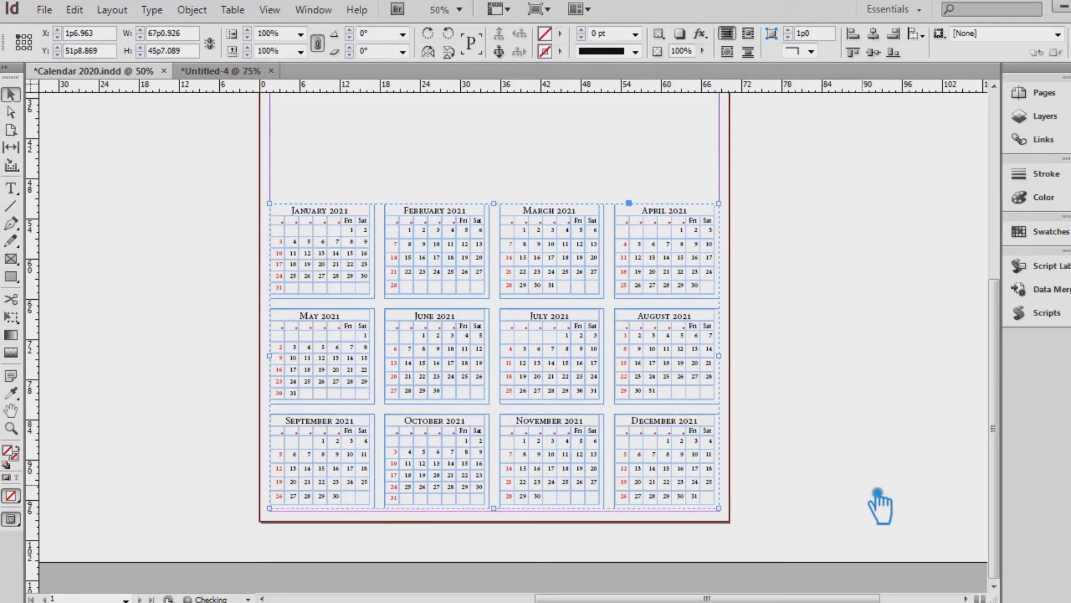
Nudge the calendar down to Y 52p0.869 and ungroup it into separate month frames
key("Up")
right_click(544, 242)
left_click(590, 419)
Bring up the Paragraph settings and dock them below Scripts with the other collapsed panels
left_click(314, 10)
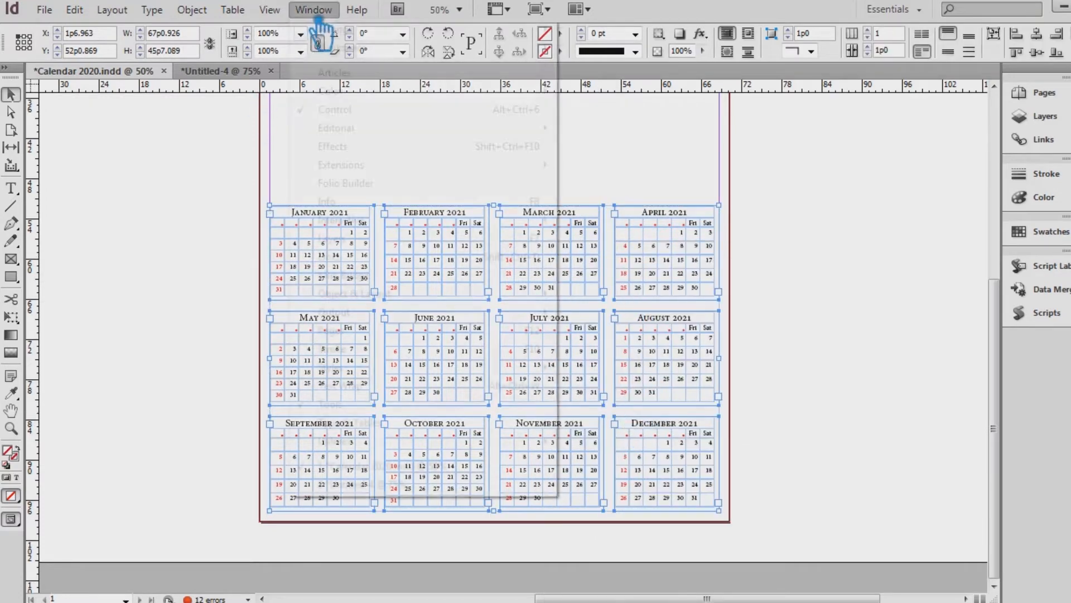
mouse_move(435, 422)
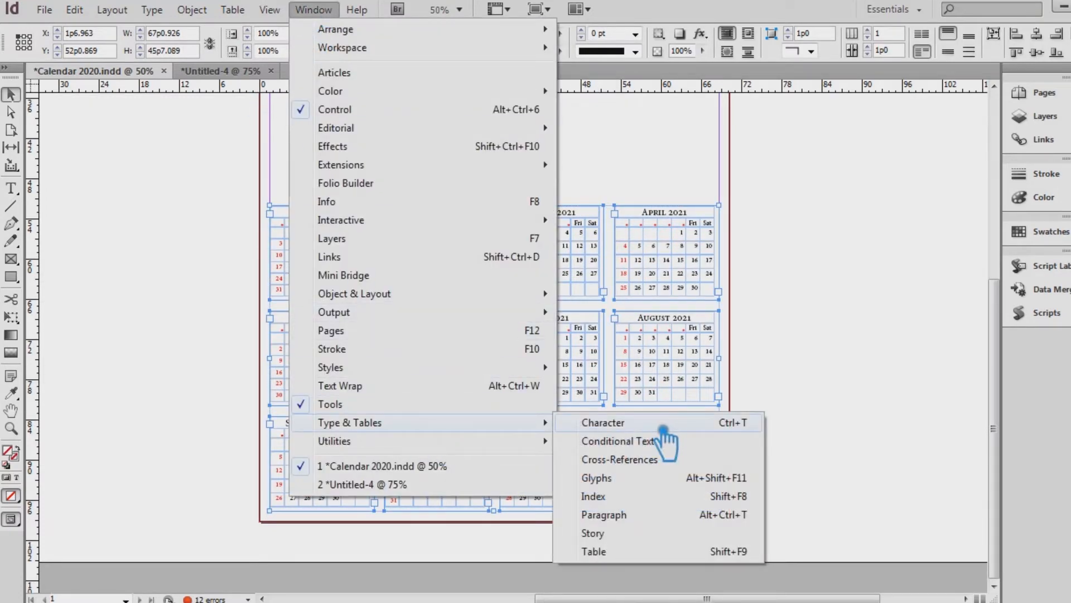
left_click(662, 515)
left_click_drag(586, 267, 1056, 347)
left_click(1049, 347)
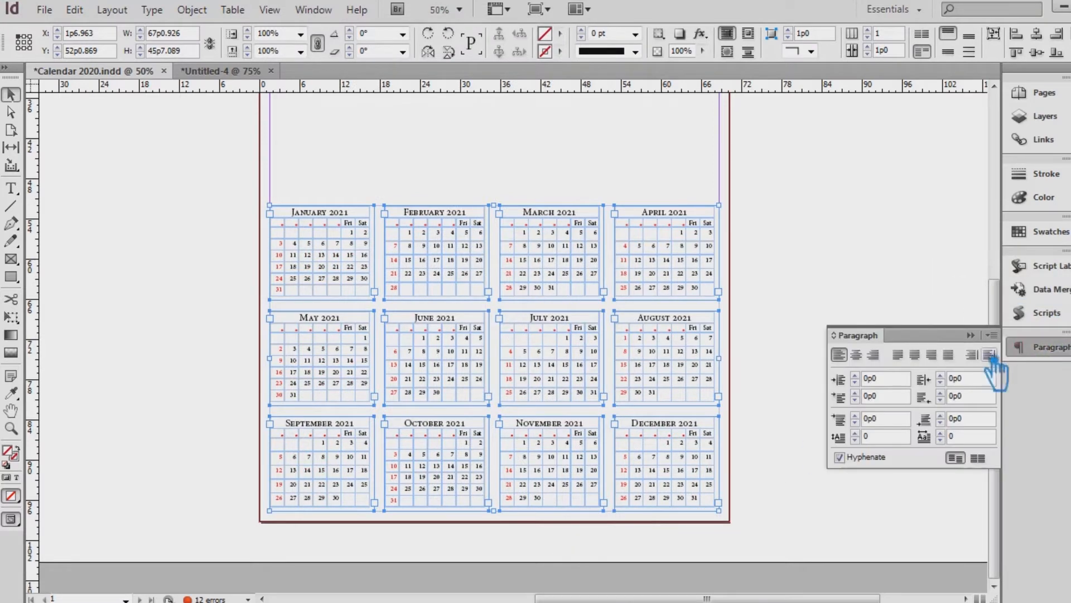
left_click(847, 343)
Dock Table, Table Styles and Cell Styles below Paragraph and display the list of table styles
left_click(314, 10)
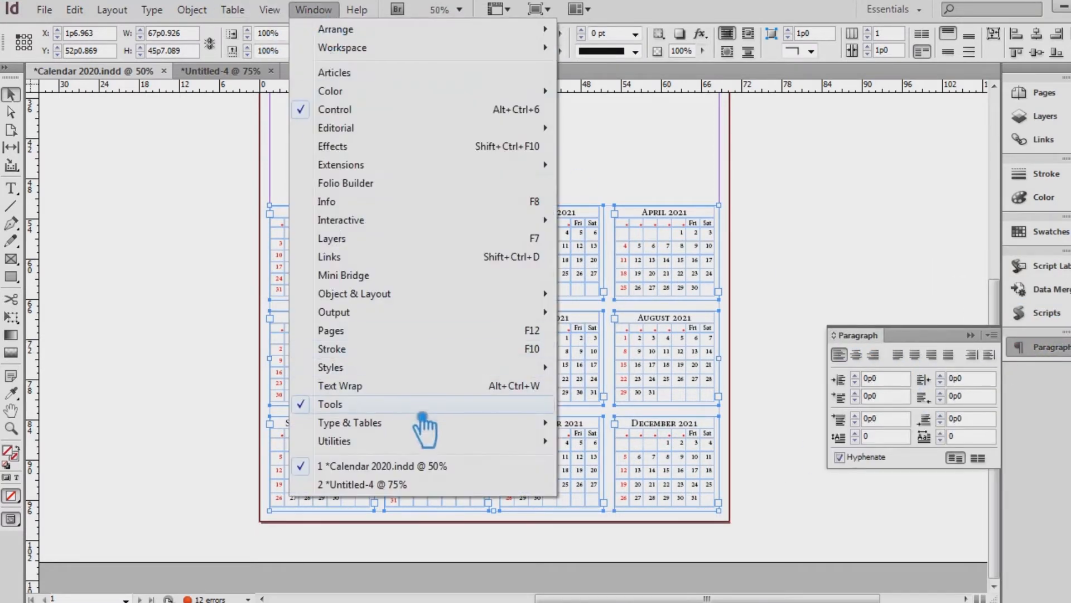
mouse_move(441, 424)
mouse_move(464, 449)
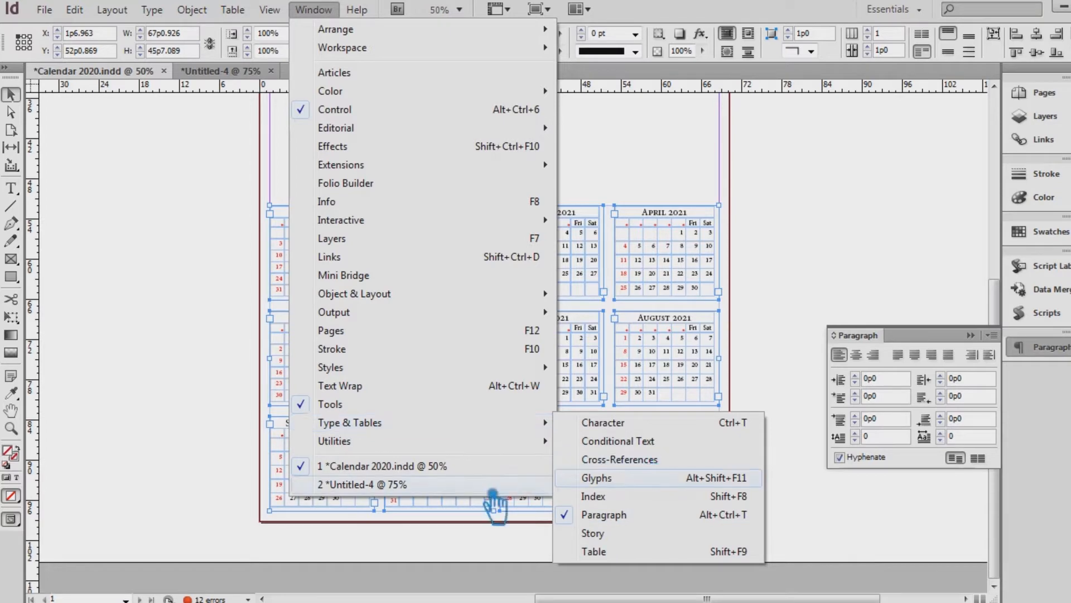
mouse_move(503, 422)
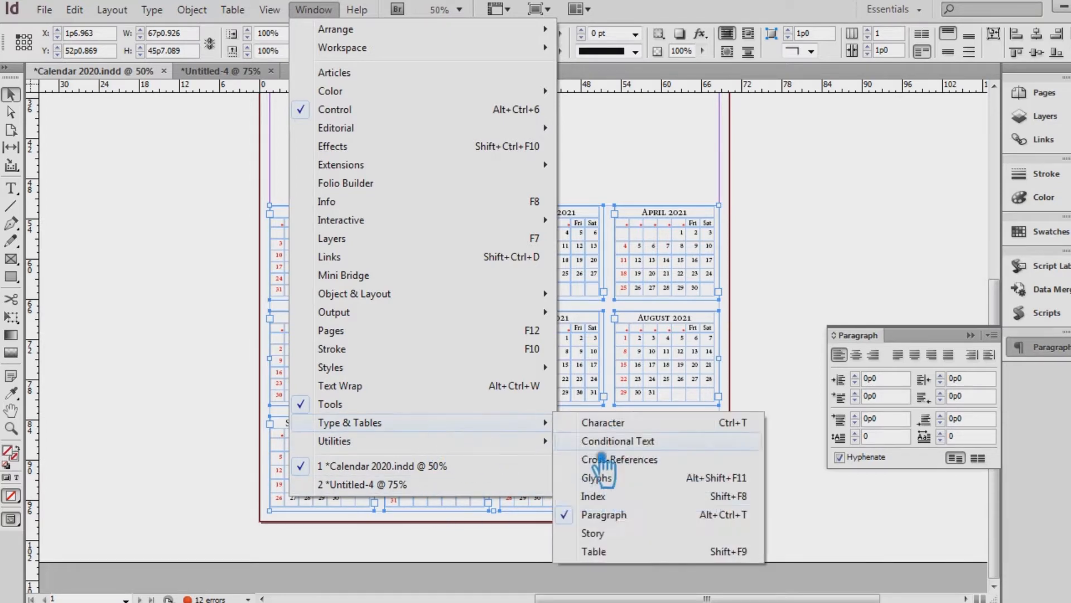
left_click(627, 555)
left_click_drag(646, 270, 1035, 366)
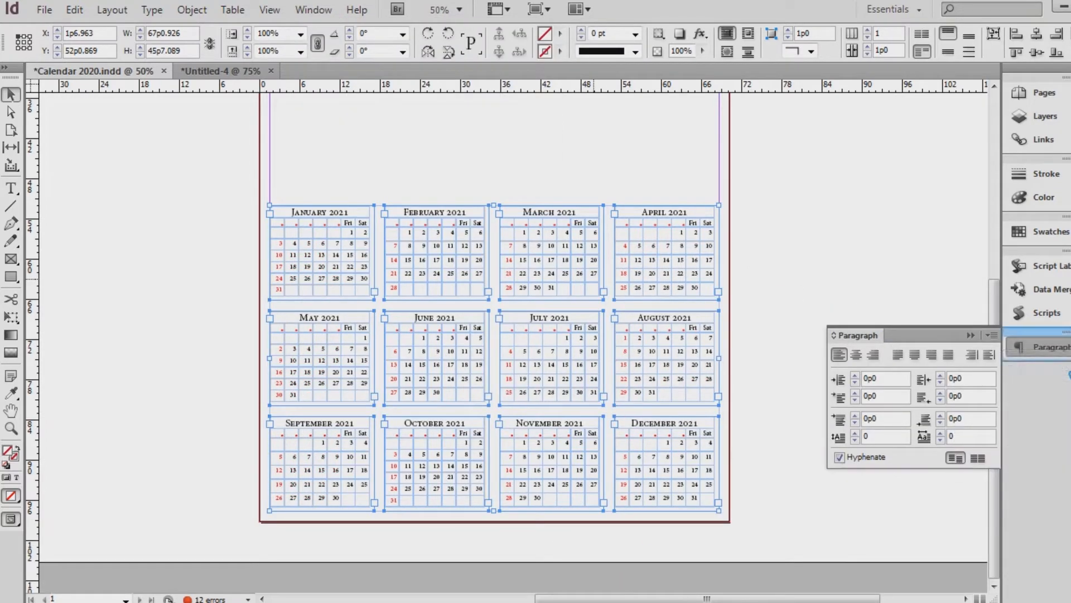
left_click(986, 341)
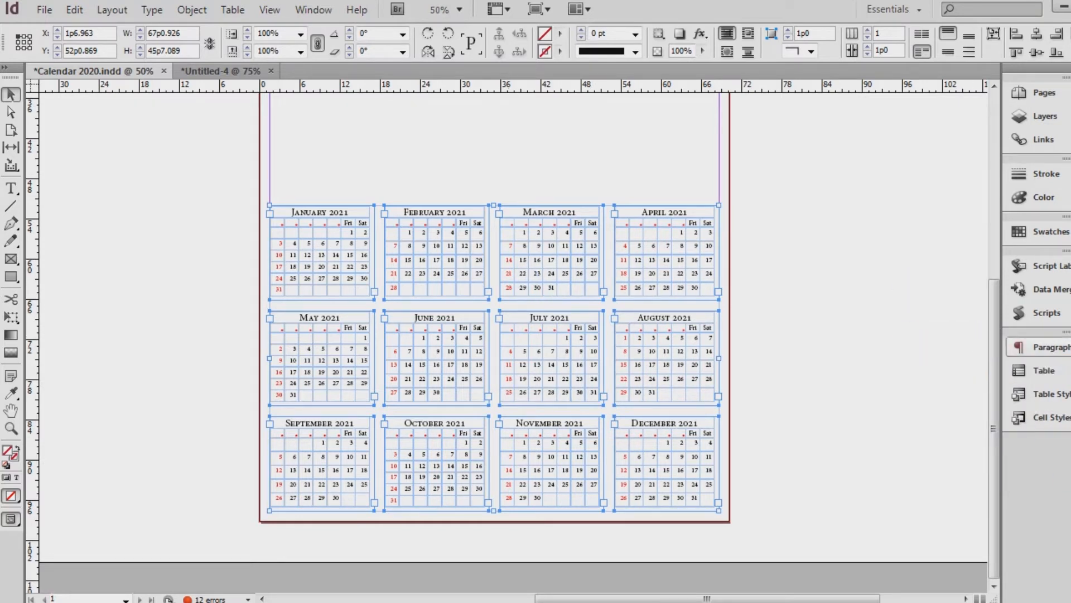
left_click(1038, 370)
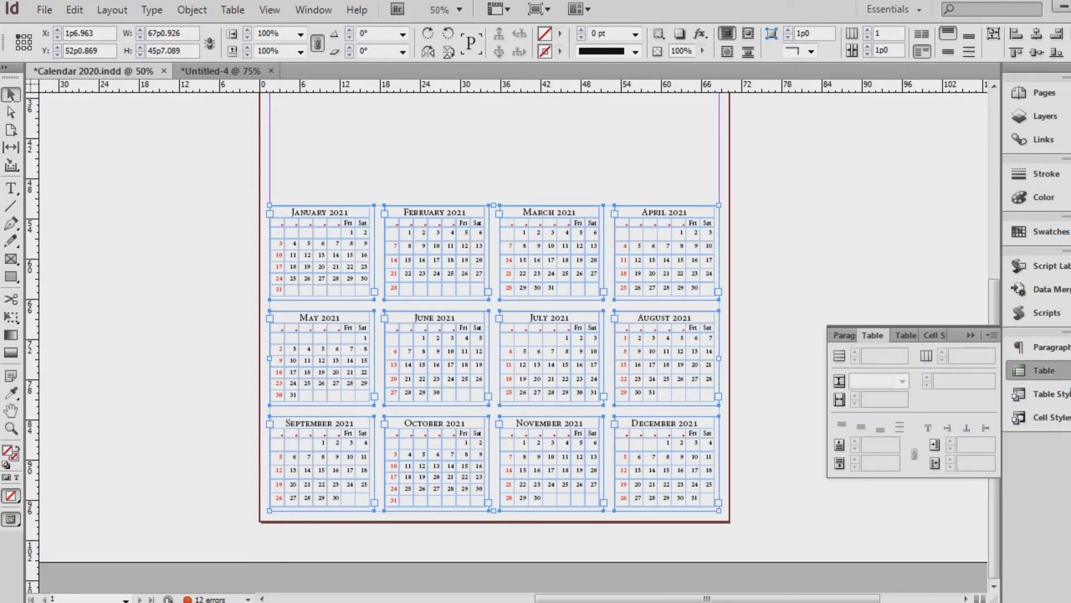
left_click(912, 337)
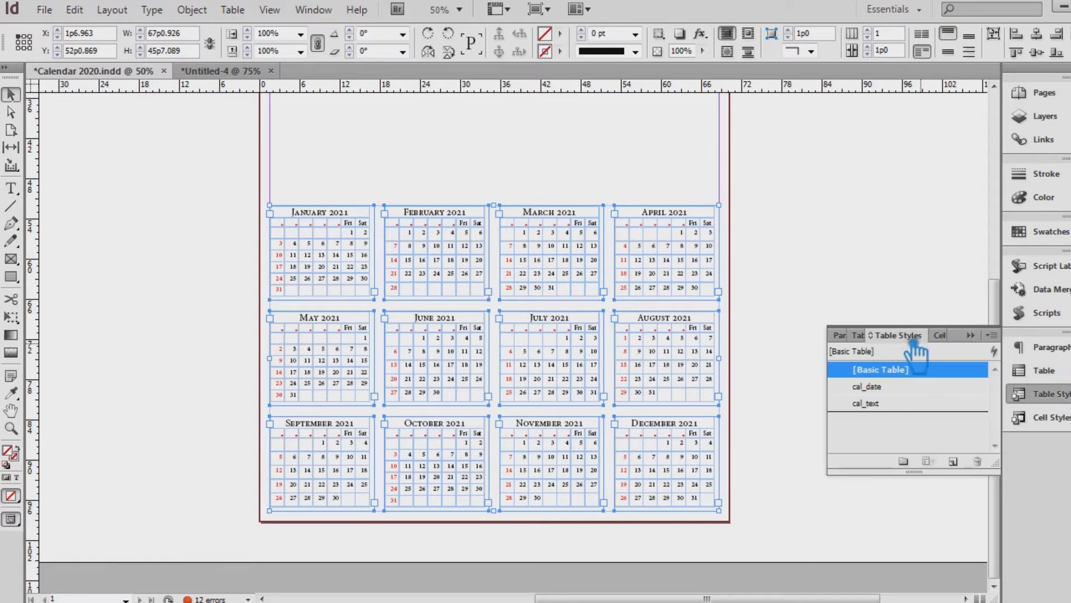
Set the [Basic Table] style's table border color to [None] and check its settings
double_click(935, 372)
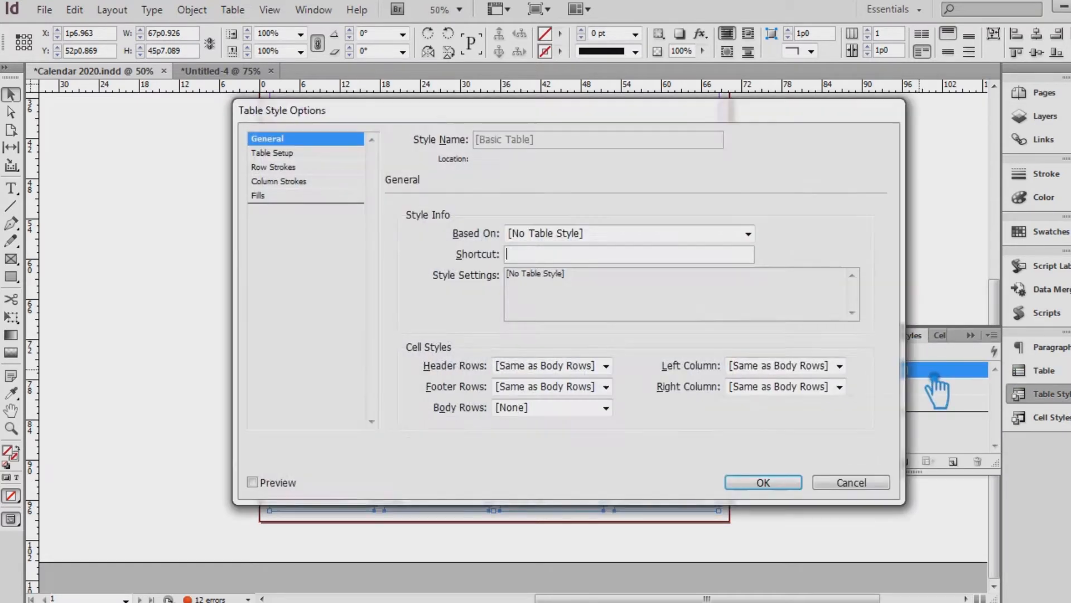
left_click(301, 155)
left_click(606, 255)
left_click(512, 337)
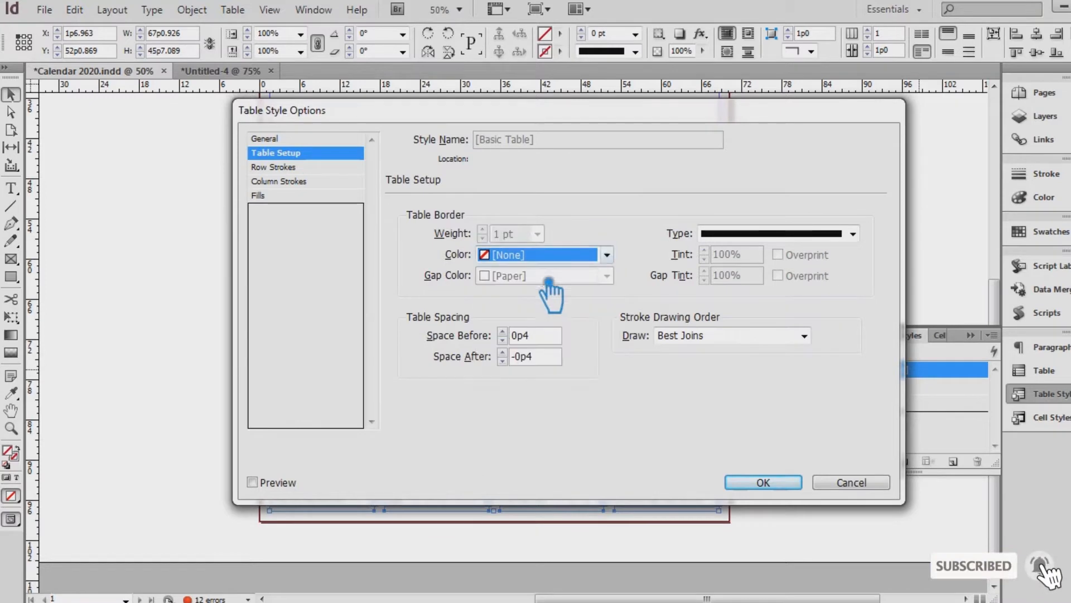
left_click(784, 481)
left_click(920, 387)
double_click(920, 371)
left_click(302, 153)
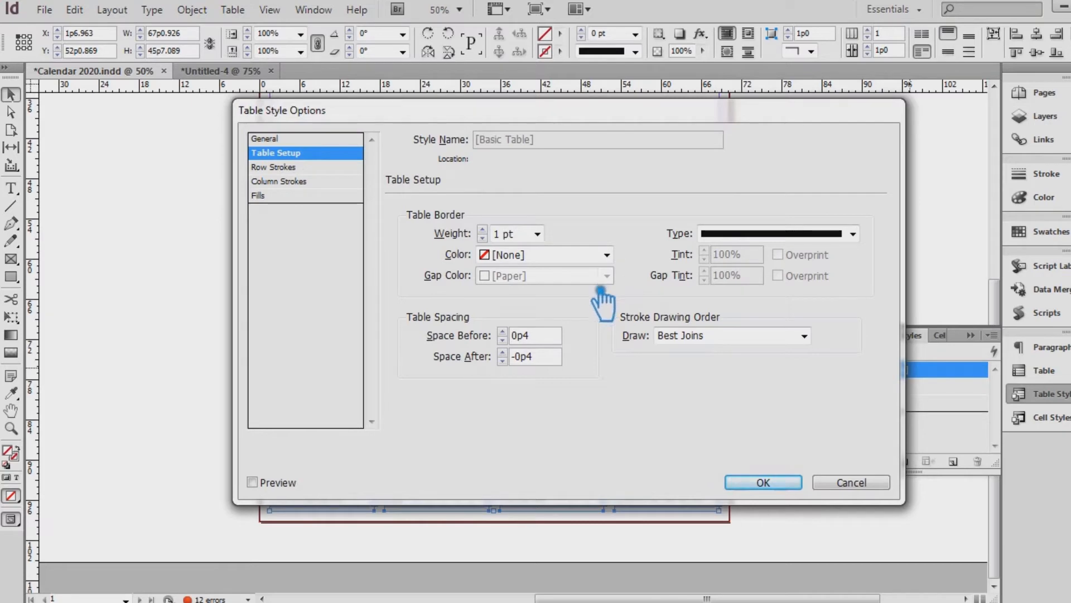
left_click(296, 167)
left_click(290, 143)
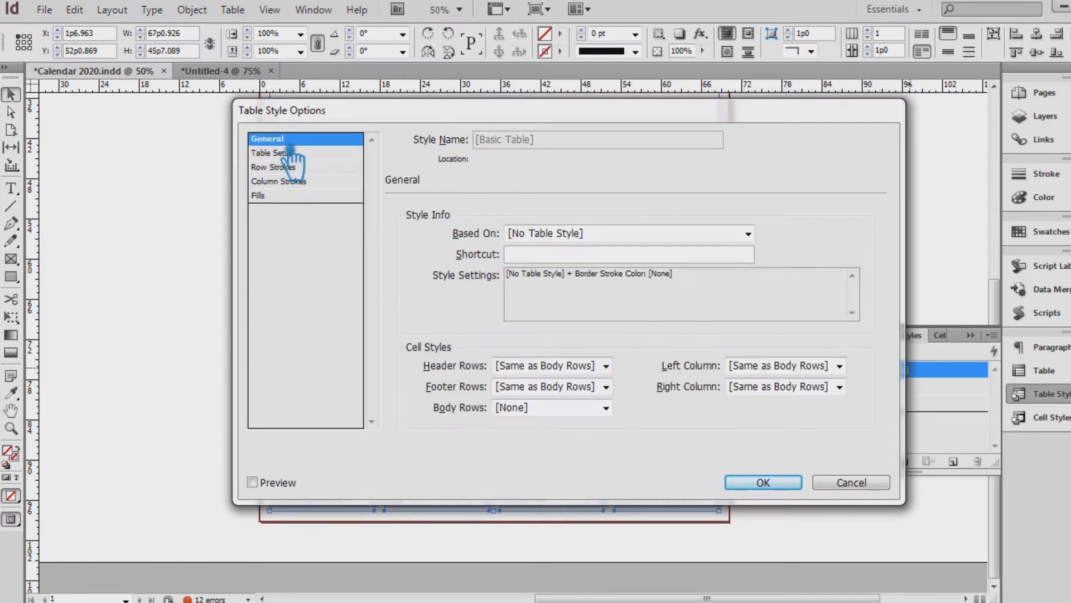
left_click(770, 482)
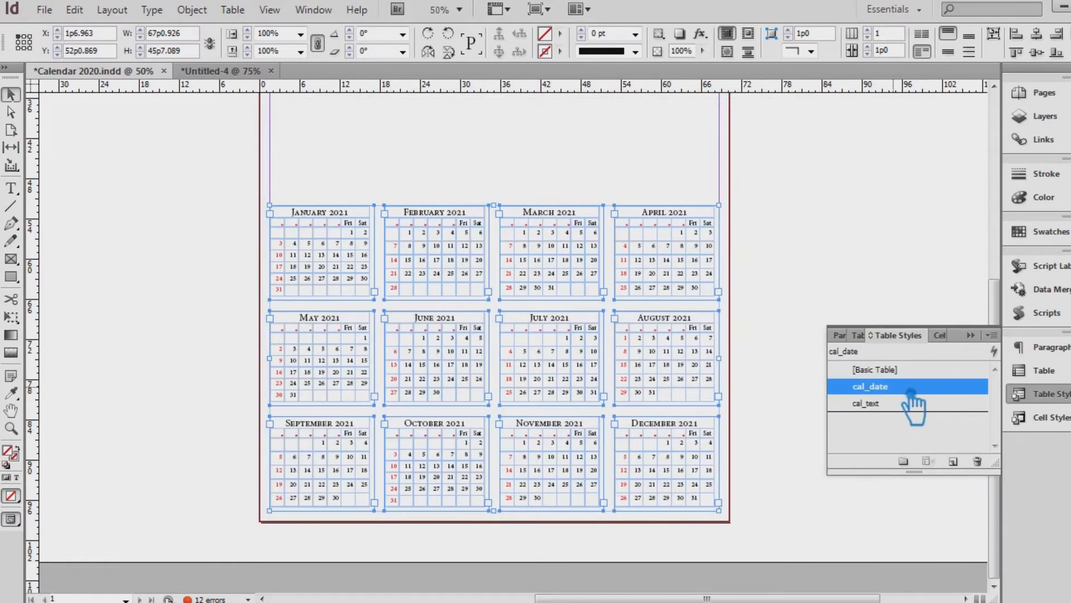
Set the cal_date table style's table border color to [None]
double_click(918, 370)
left_click(303, 154)
left_click(585, 270)
left_click(586, 274)
left_click(763, 482)
Set the cal_text table style's table border color to [None]
double_click(920, 402)
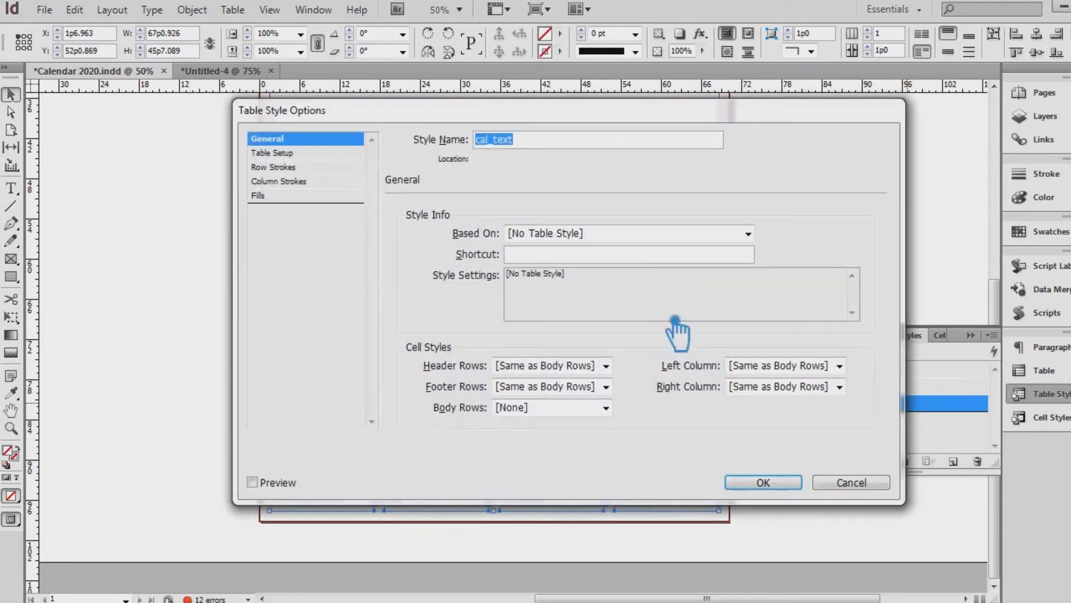
left_click(303, 154)
left_click(612, 254)
scroll(614, 268, "up", 1)
left_click(608, 270)
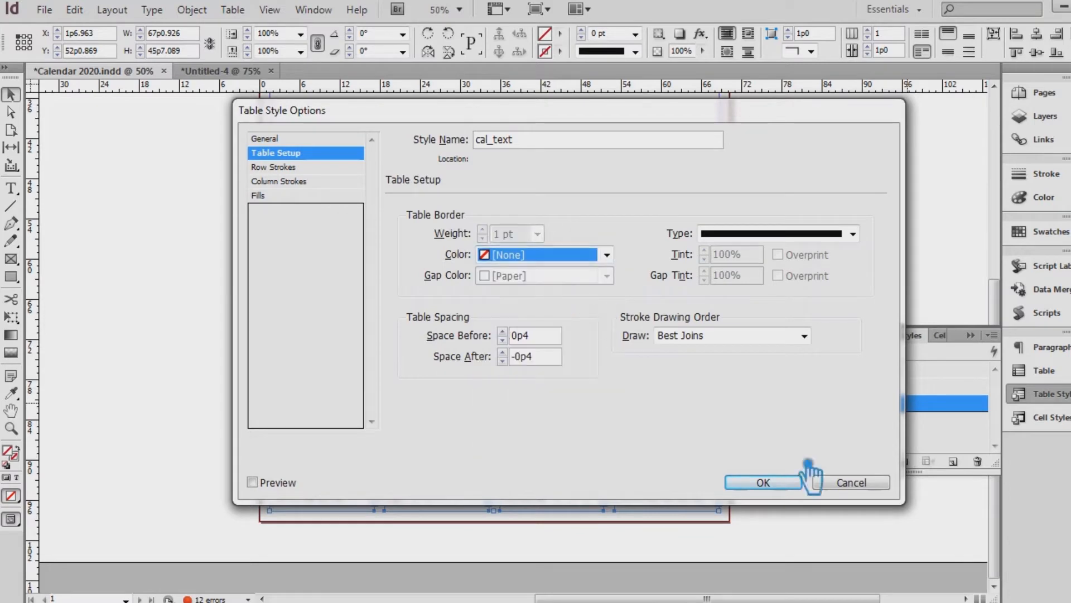
left_click(773, 481)
Preview the calendar page without guides and frame edges, return to the normal display, and inspect the month tables more closely
left_click(537, 9)
left_click(565, 51)
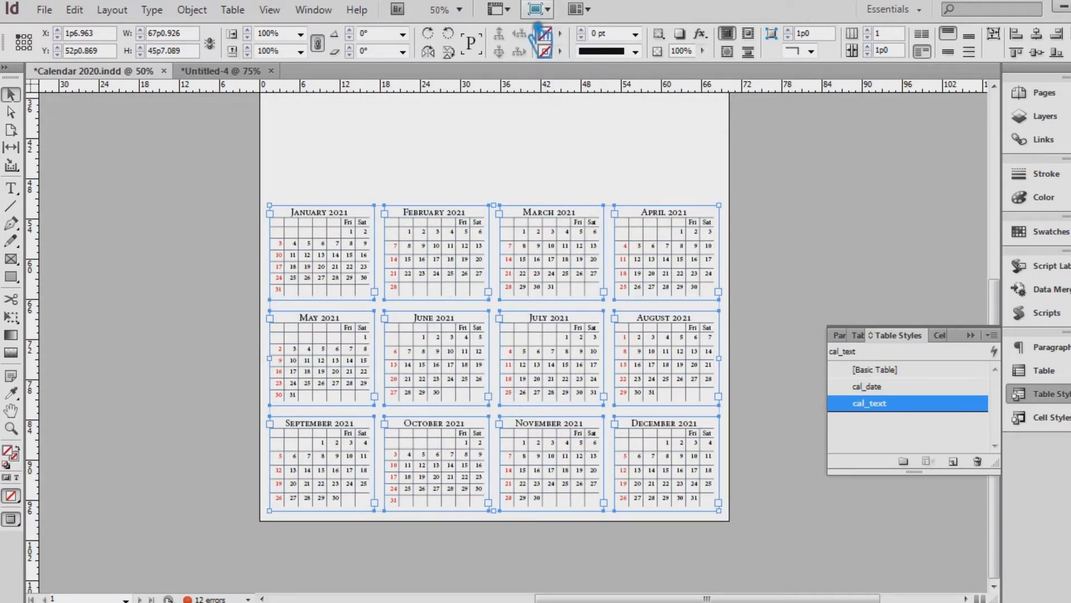
left_click(544, 9)
left_click(566, 30)
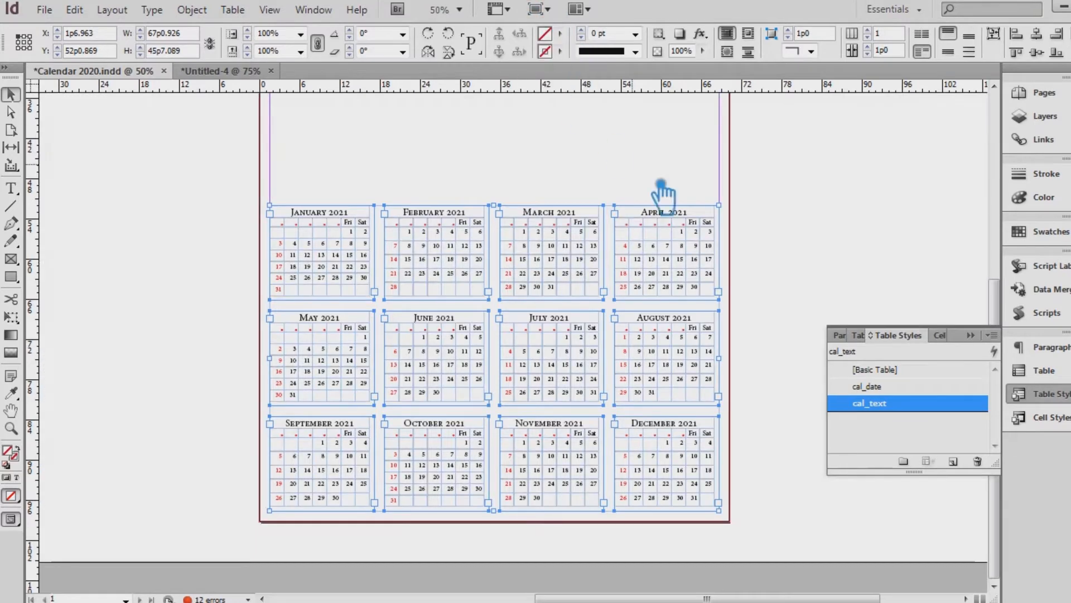
key("ctrl+equal")
left_click_drag(703, 270, 635, 284)
key("ctrl+minus")
Display the list of cell styles used by the calendar tables
left_click(878, 334)
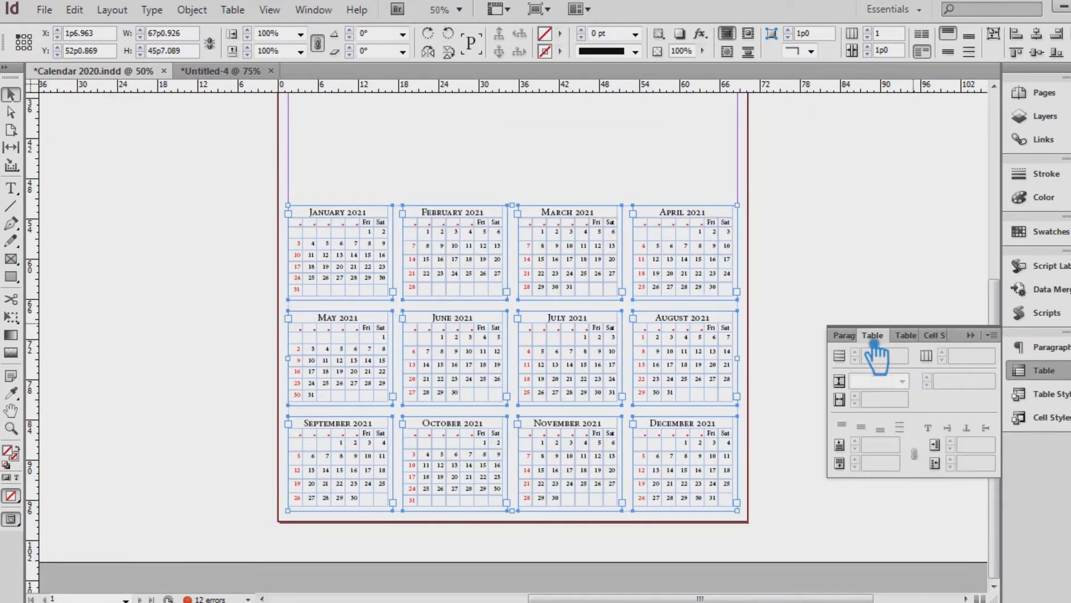
left_click(862, 335)
left_click(959, 335)
left_click(943, 386)
left_click(935, 371)
left_click(941, 386)
left_click(934, 372)
Set the cal_base cell style's vertical justification to Align Center
double_click(935, 386)
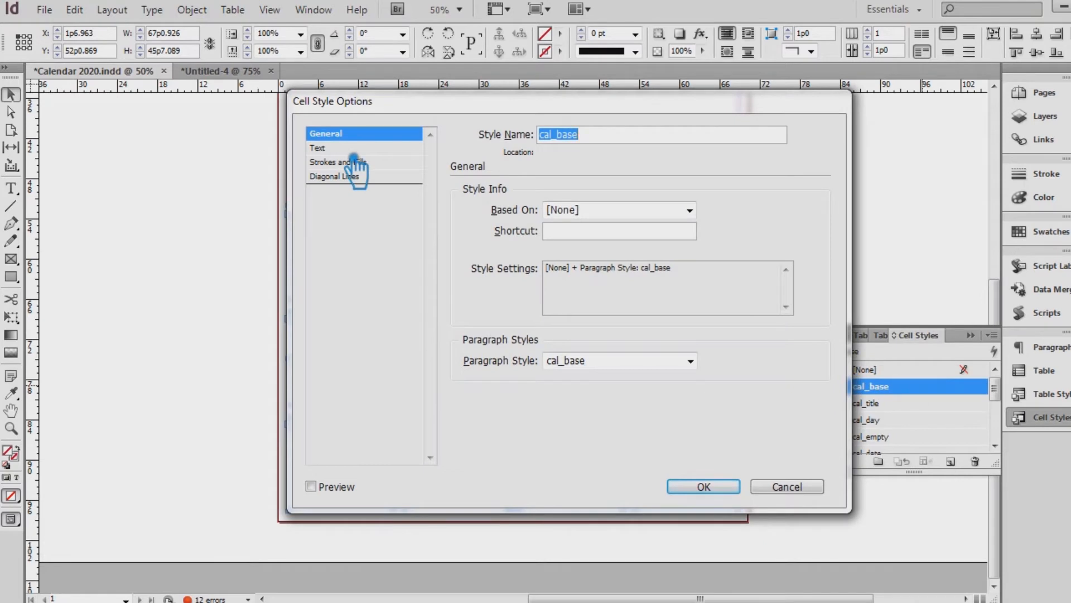
left_click(354, 149)
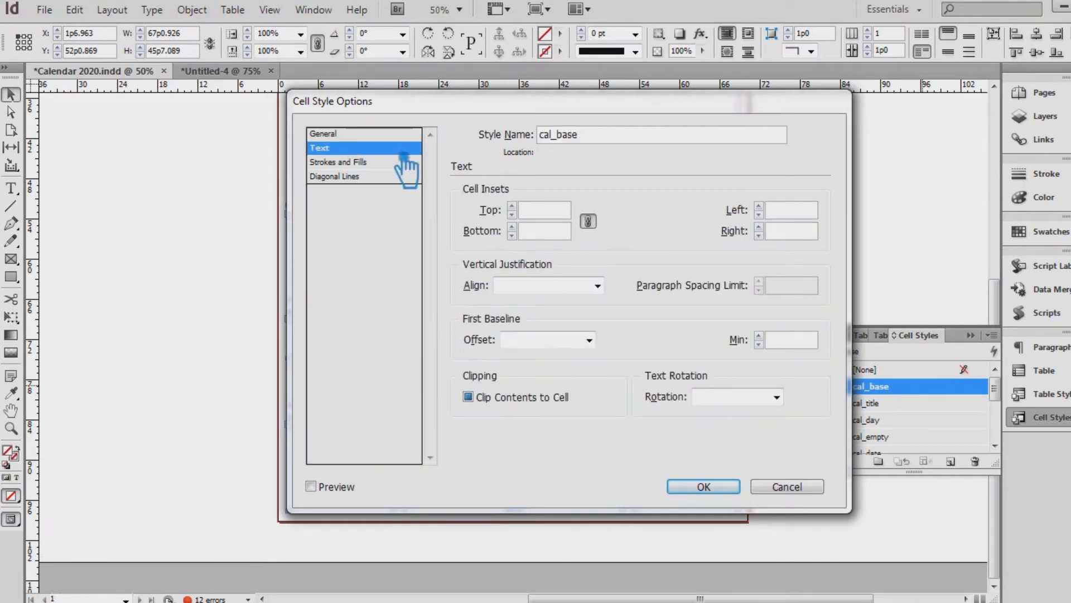
left_click(599, 286)
left_click(558, 313)
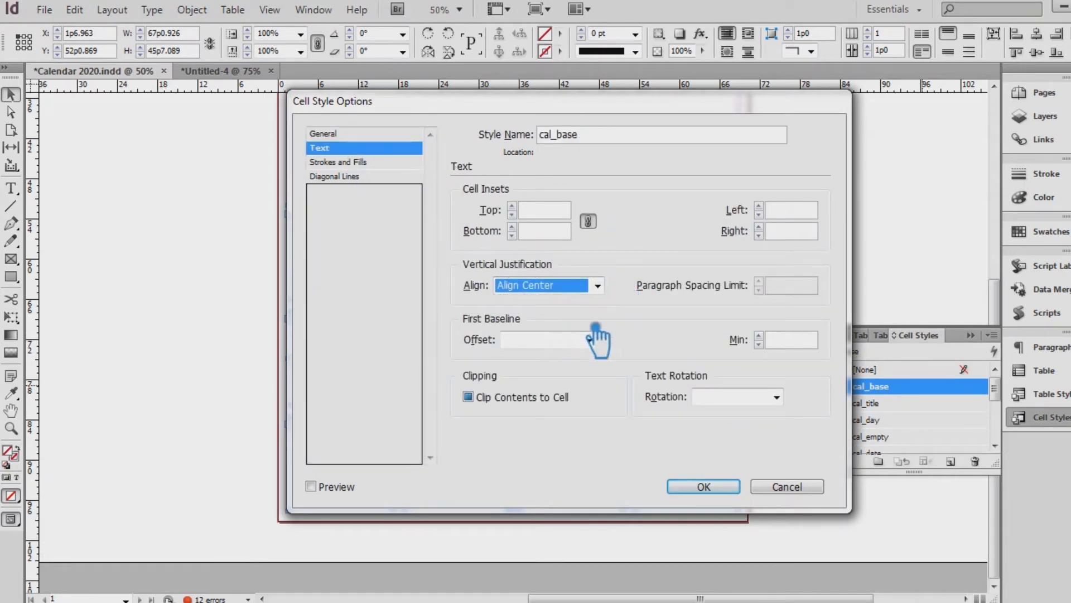
left_click(591, 338)
left_click(625, 383)
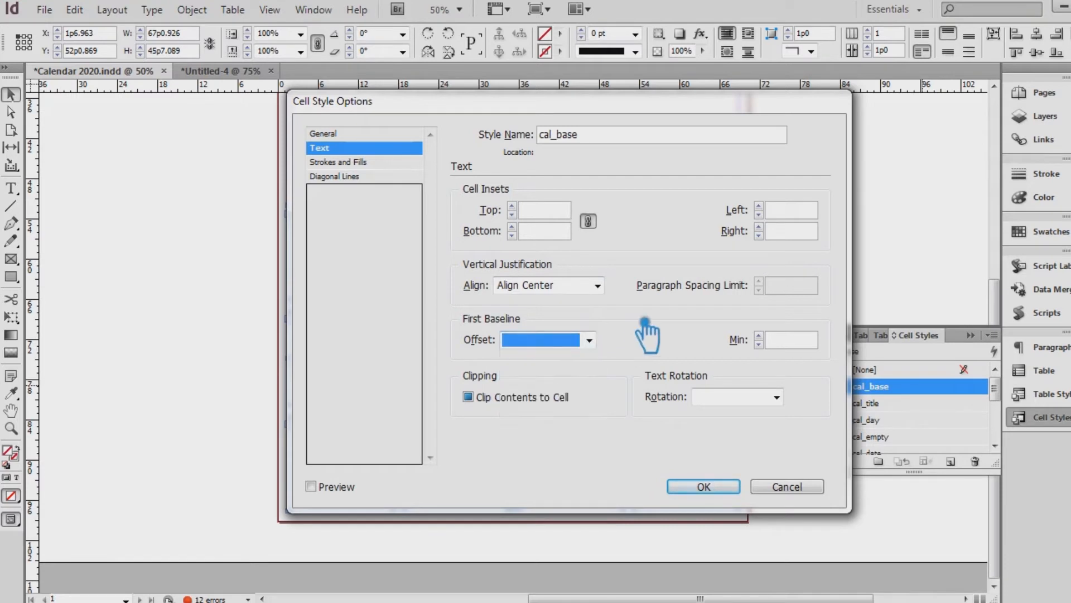
Set the cal_base cell style's stroke gap color and cell fill color to [None]
left_click(352, 134)
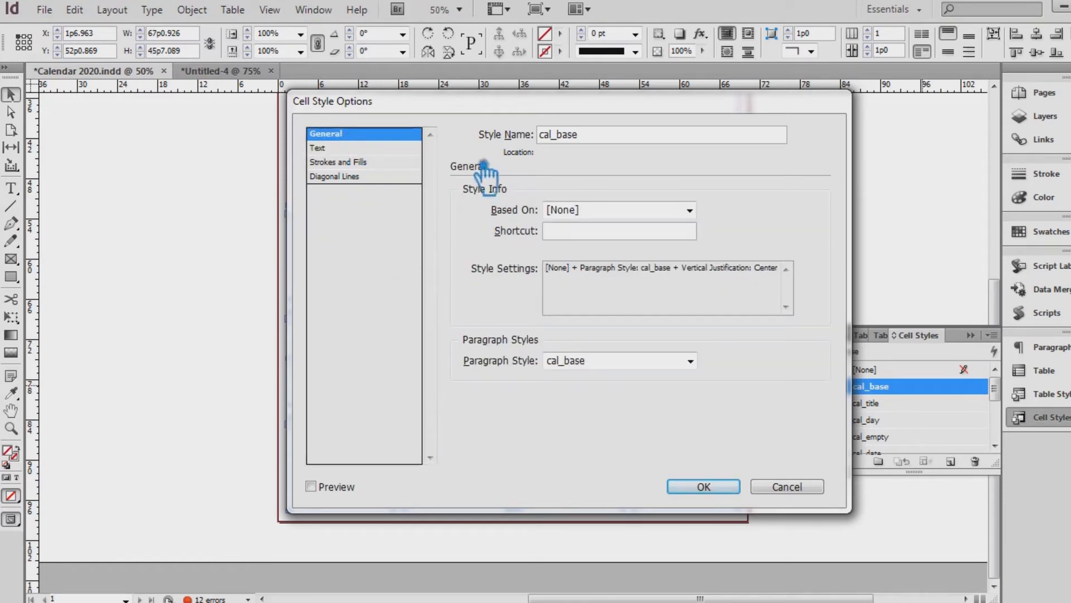
left_click(691, 211)
left_click(704, 216)
left_click(691, 360)
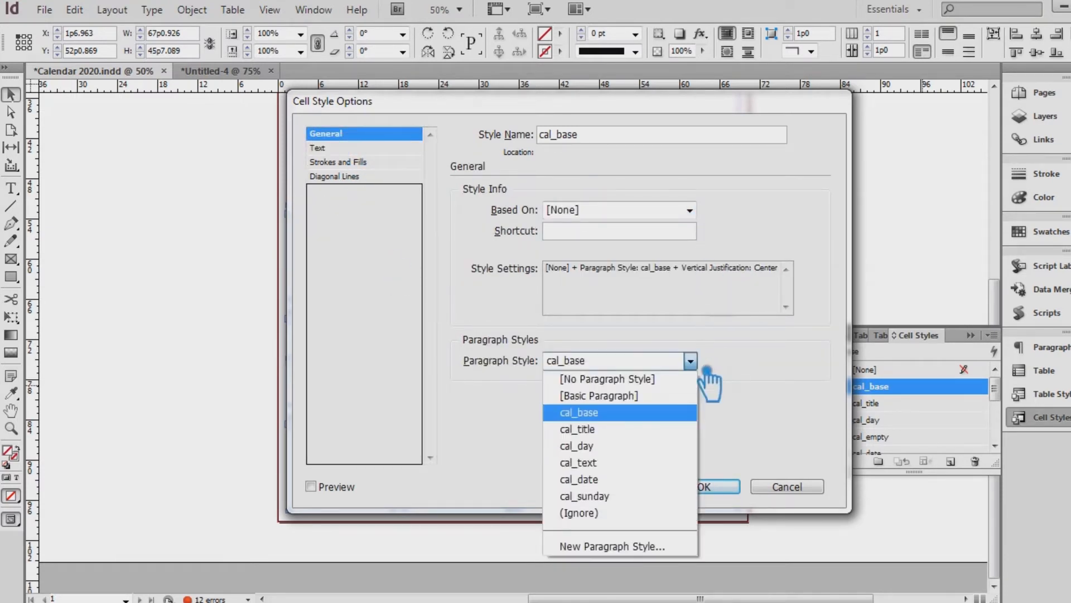
left_click(692, 361)
left_click(346, 149)
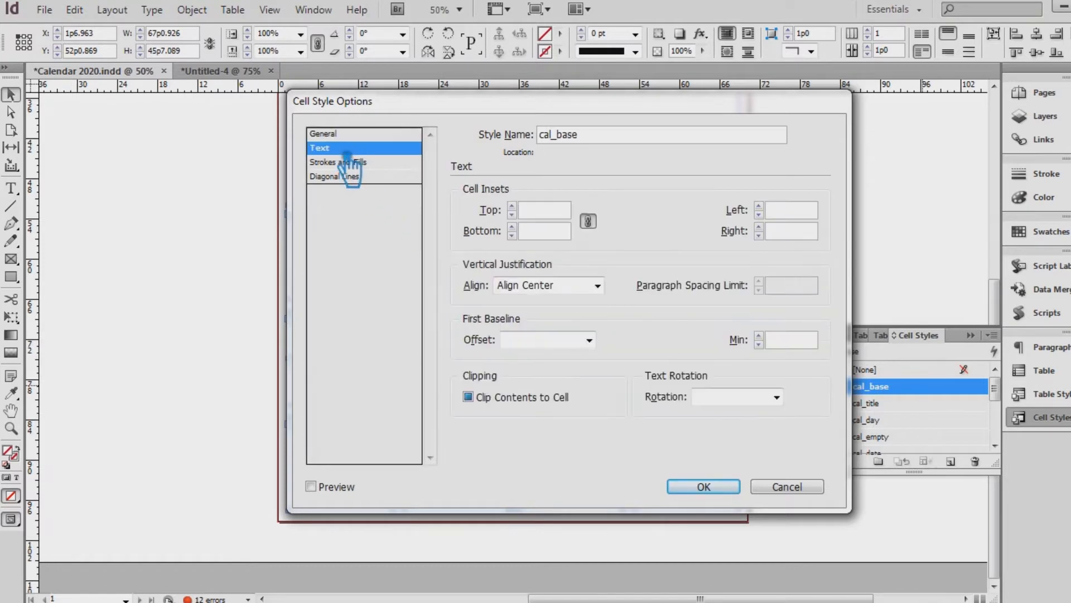
left_click(379, 162)
left_click(638, 340)
left_click(616, 352)
left_click(616, 419)
left_click(572, 435)
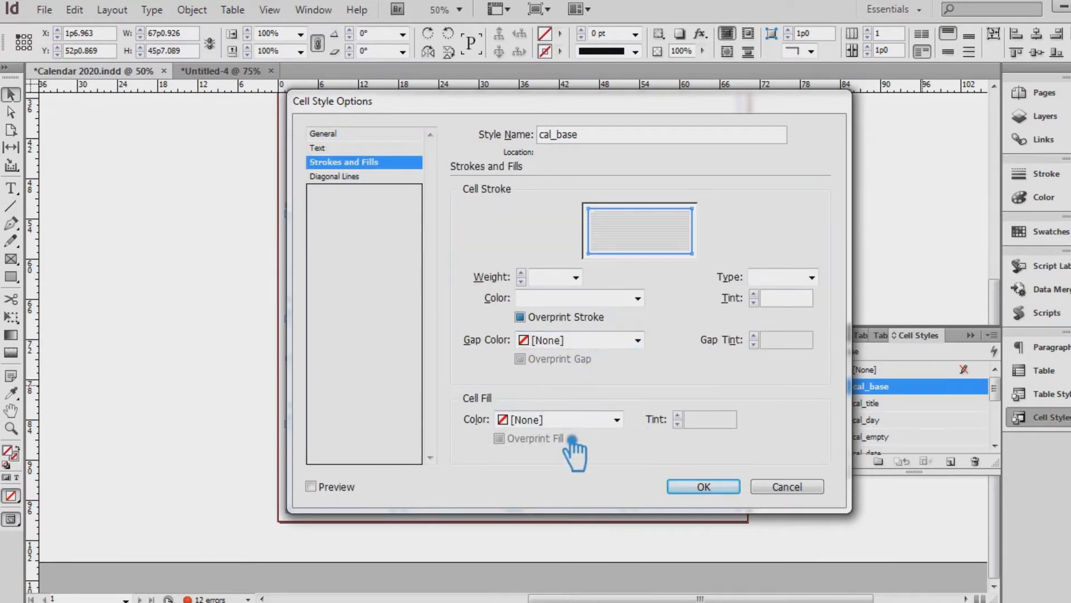
left_click(702, 499)
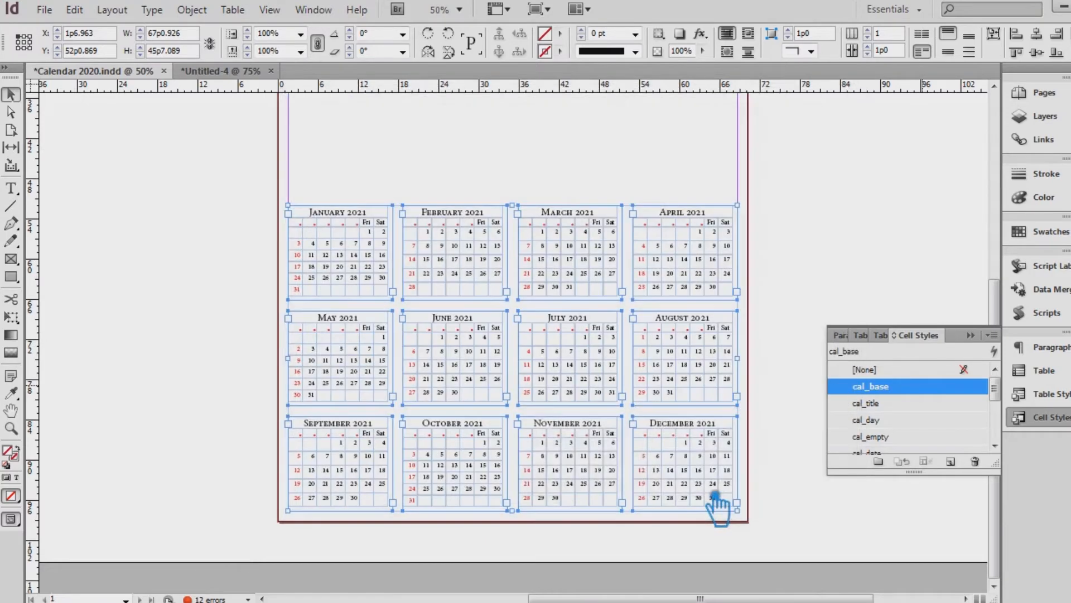
Set the cal_title cell style's vertical justification to Align Center
double_click(920, 403)
left_click(338, 148)
left_click(597, 285)
left_click(558, 313)
left_click(589, 339)
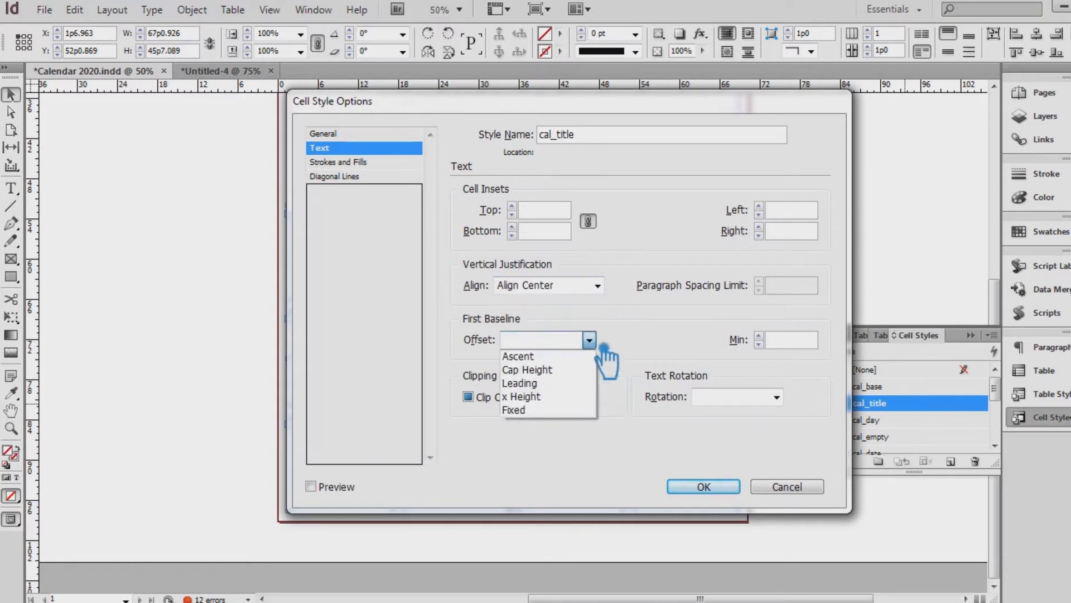
Set the cal_title cell style's stroke color and cell fill color to [None]
left_click(360, 163)
left_click(360, 162)
left_click(638, 298)
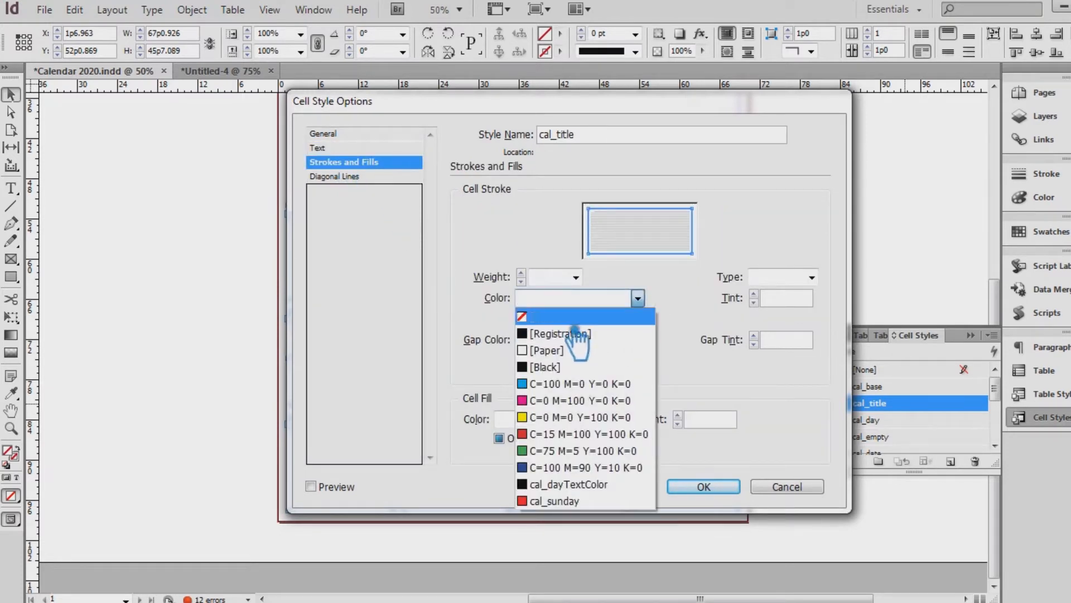
left_click(544, 316)
left_click(616, 419)
left_click(614, 438)
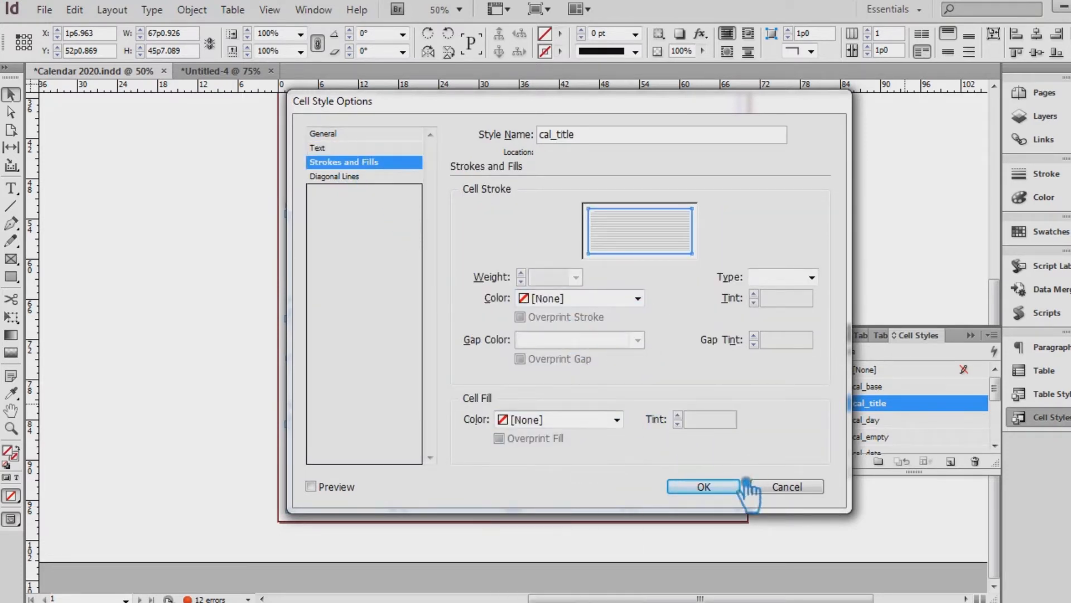
left_click(726, 491)
Set the cal_day cell style's vertical justification to Align Center
double_click(915, 421)
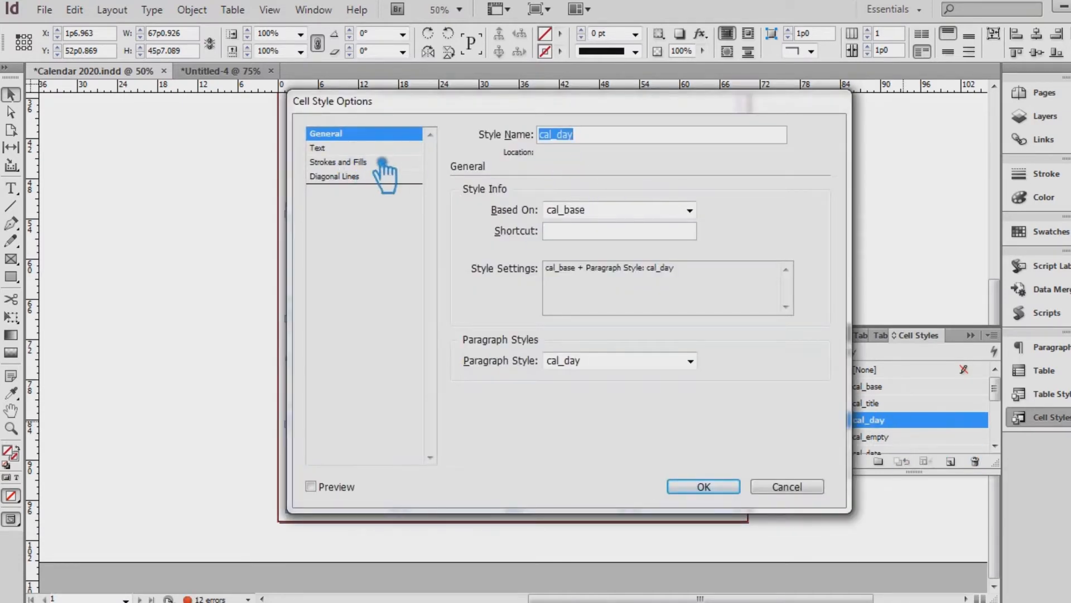
left_click(394, 148)
left_click(597, 285)
left_click(558, 312)
left_click(575, 340)
left_click(591, 342)
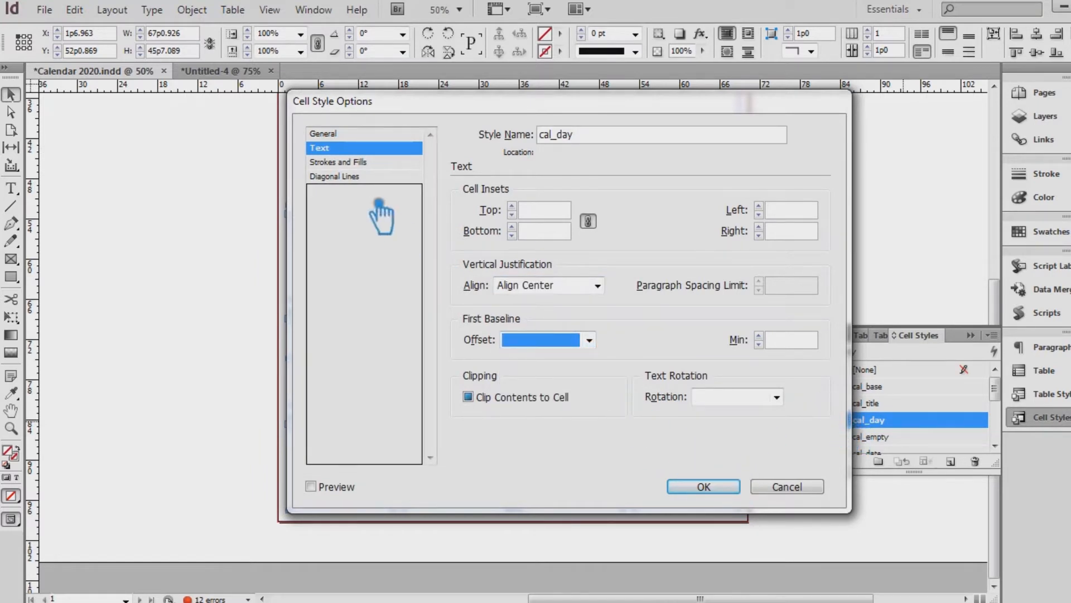
Set the cal_day cell style's stroke color and cell fill color and save the style
left_click(365, 162)
left_click(637, 297)
left_click(661, 377)
left_click(616, 419)
left_click(599, 446)
left_click(722, 487)
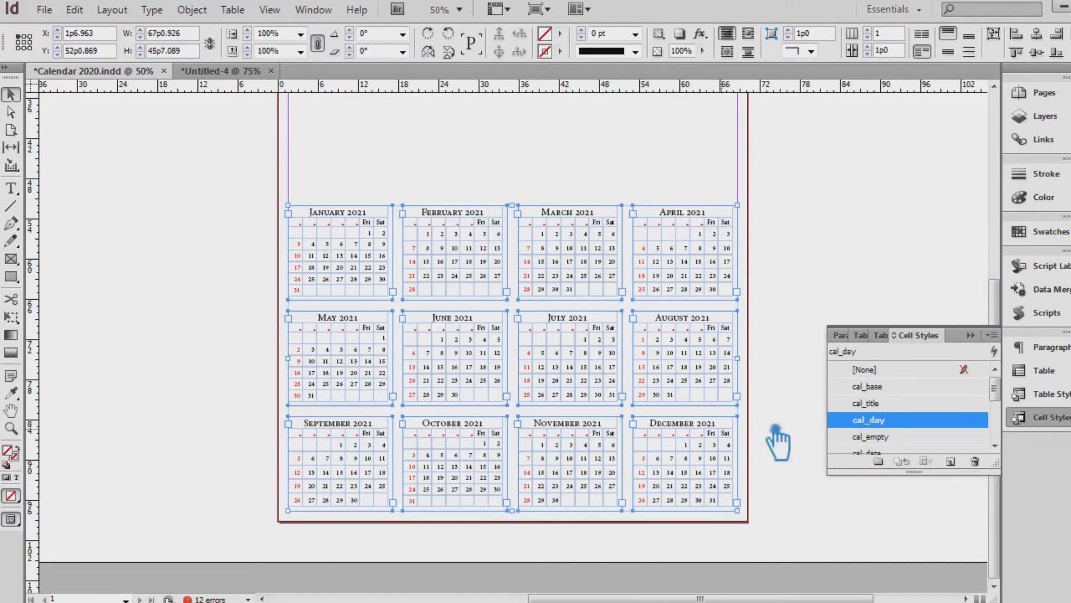
Set the cal_empty cell style's vertical justification to Align Center and its stroke and cell fill colors to [None]
double_click(926, 437)
left_click(352, 148)
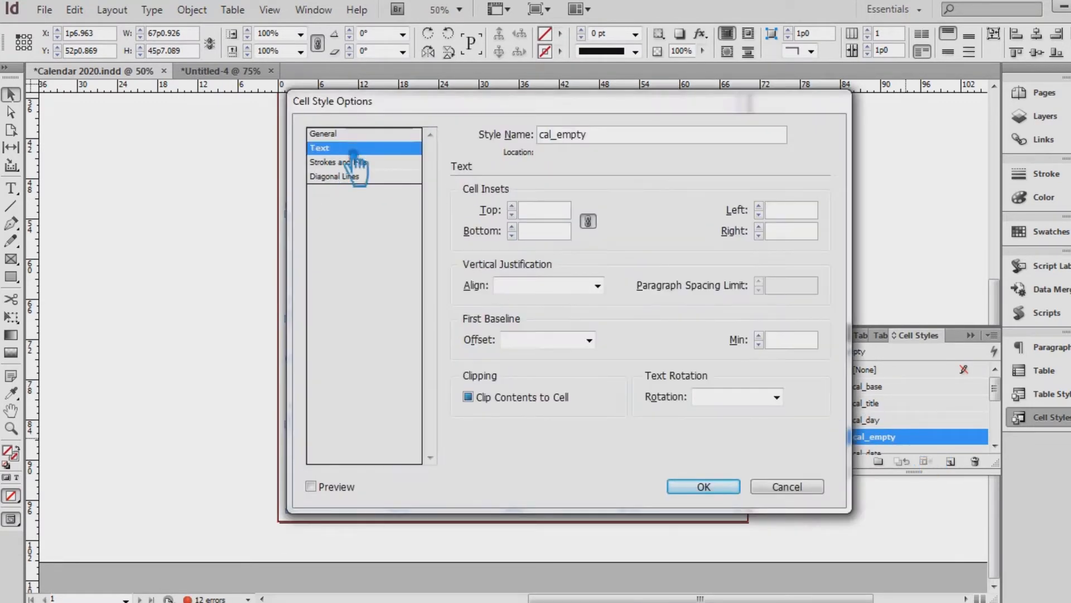
left_click(597, 286)
left_click(539, 313)
left_click(363, 162)
left_click(637, 298)
left_click(586, 312)
left_click(616, 419)
left_click(575, 441)
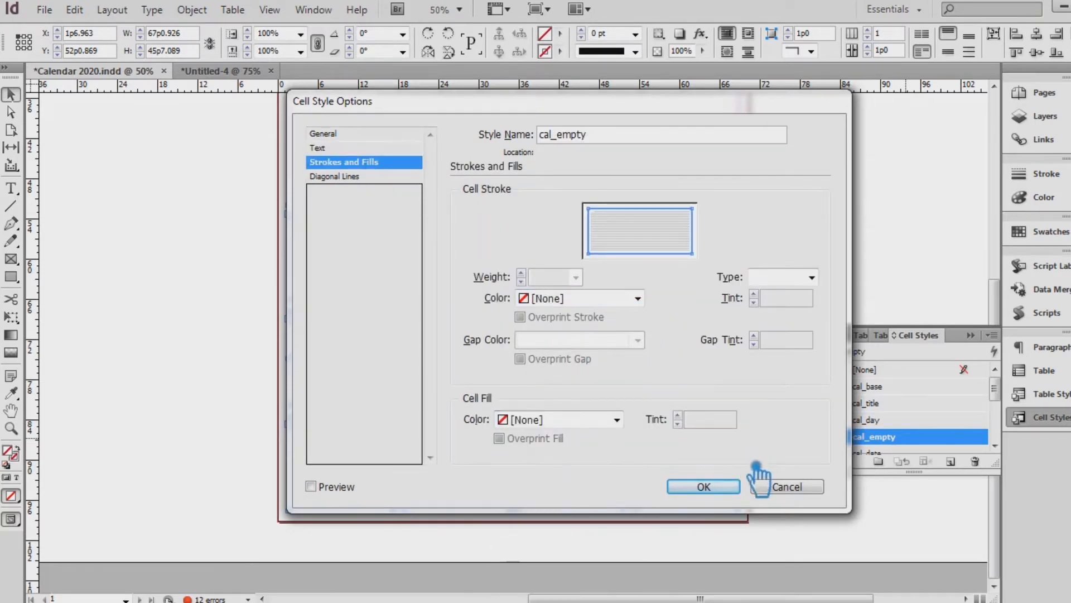
left_click(704, 486)
Set the cal_date cell style's vertical justification to Align Center and its stroke and cell fill colors to [None]
scroll(959, 424, "down", 2)
double_click(923, 404)
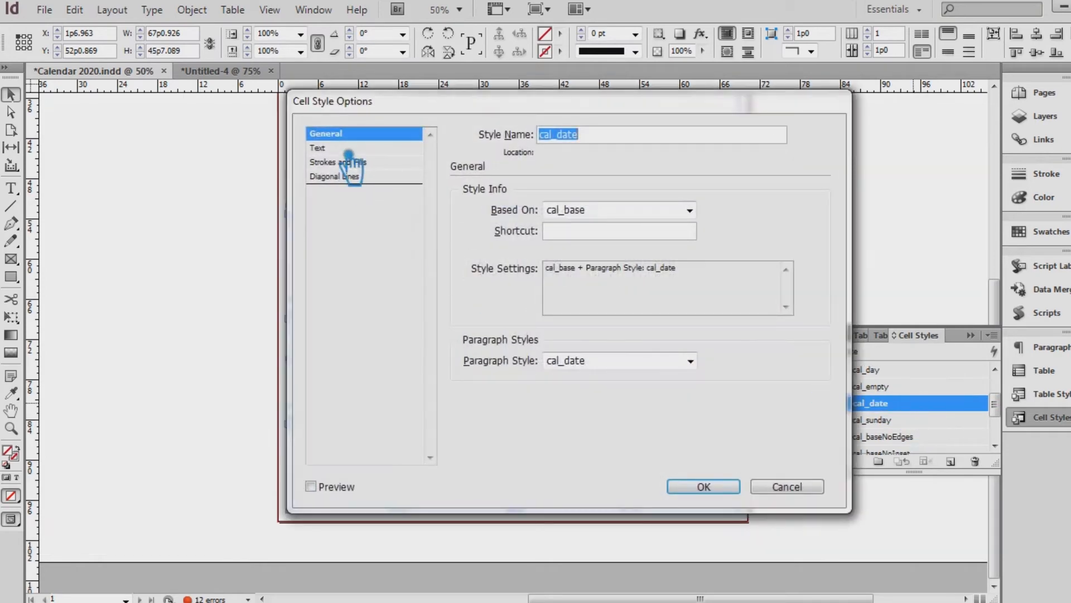
left_click(345, 148)
left_click(599, 285)
left_click(581, 313)
left_click(381, 163)
left_click(638, 298)
left_click(636, 312)
left_click(616, 419)
left_click(558, 432)
left_click(720, 485)
Set the cal_sunday cell style's vertical justification to Align Center and its stroke and cell fill colors to [None]
double_click(943, 420)
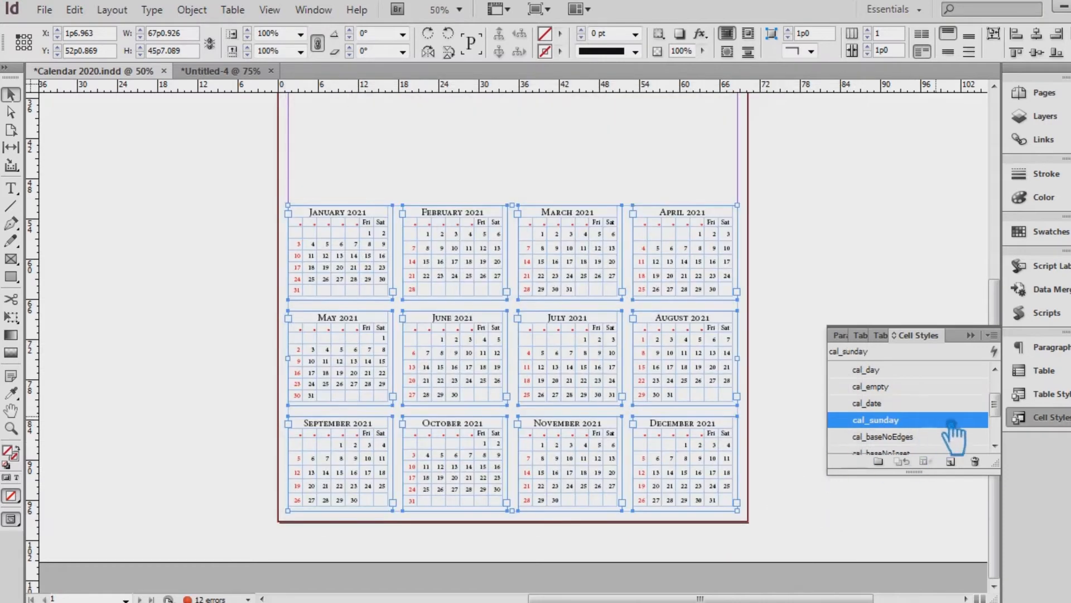
left_click(334, 148)
left_click(597, 285)
left_click(552, 311)
left_click(589, 339)
left_click(536, 383)
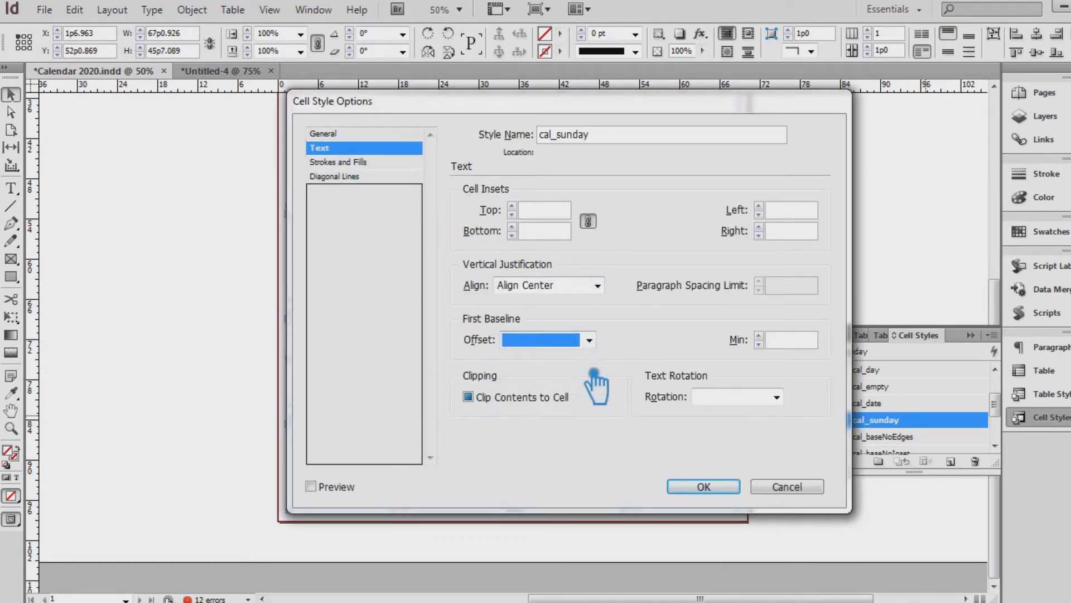
left_click(361, 162)
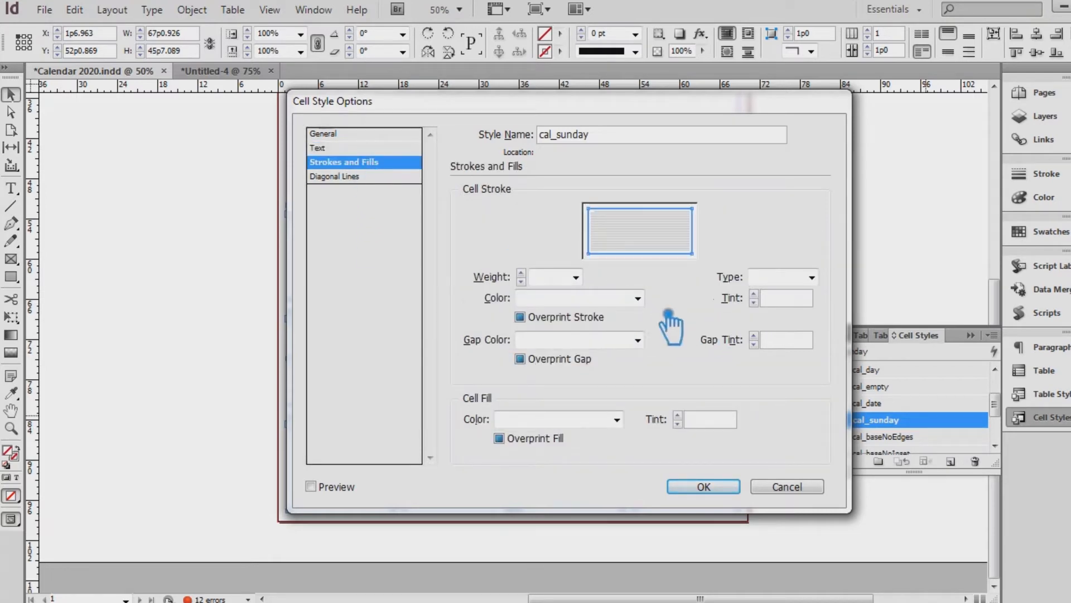
left_click(638, 298)
left_click(605, 328)
left_click(617, 420)
left_click(483, 438)
left_click(725, 490)
Set the cal_baseNoEdges cell style's vertical justification, and make its stroke and cell fill colors [None]
left_click(979, 437)
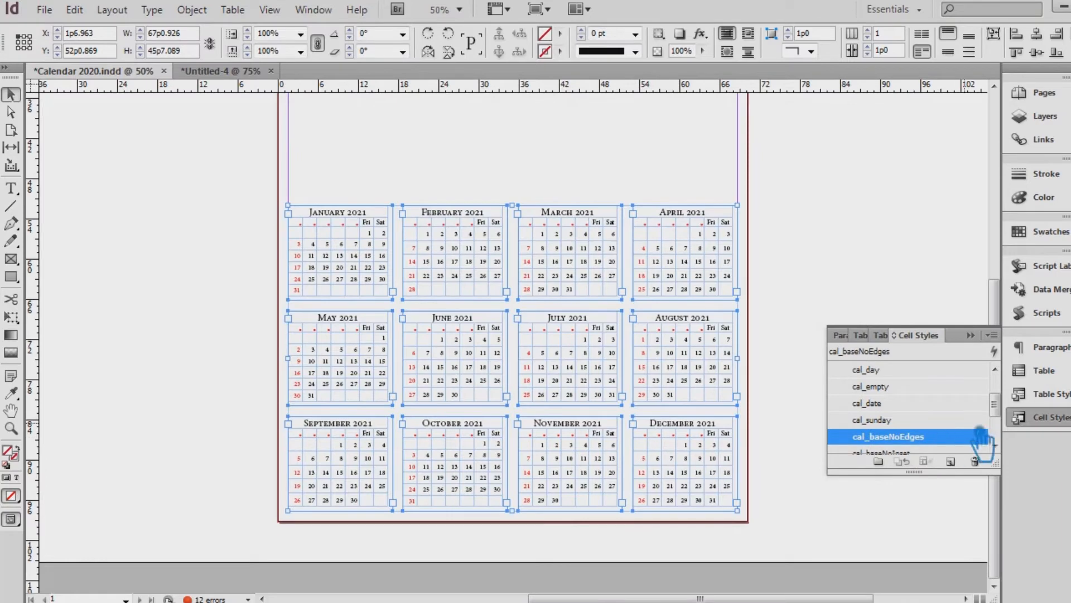
double_click(956, 404)
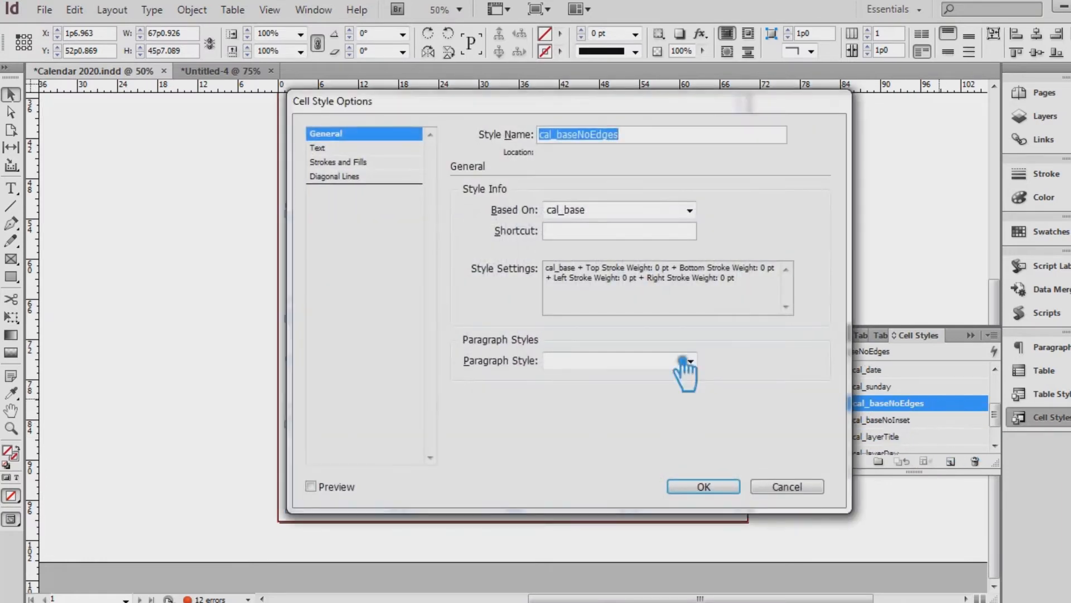
left_click(410, 147)
left_click(606, 290)
left_click(558, 300)
left_click(410, 161)
left_click(639, 299)
left_click(623, 316)
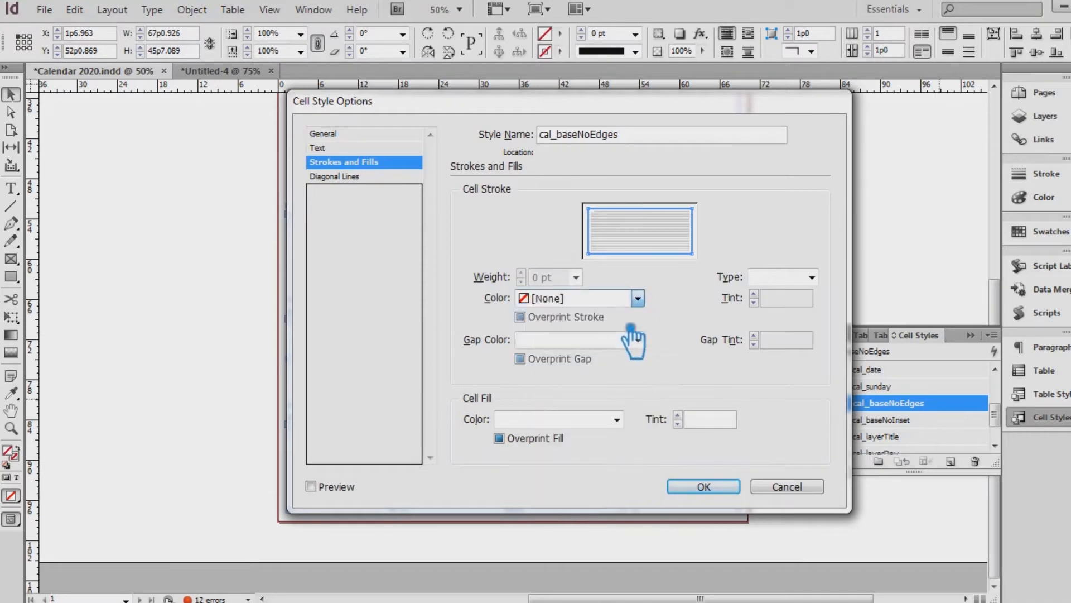
left_click(617, 419)
left_click(571, 439)
left_click(732, 488)
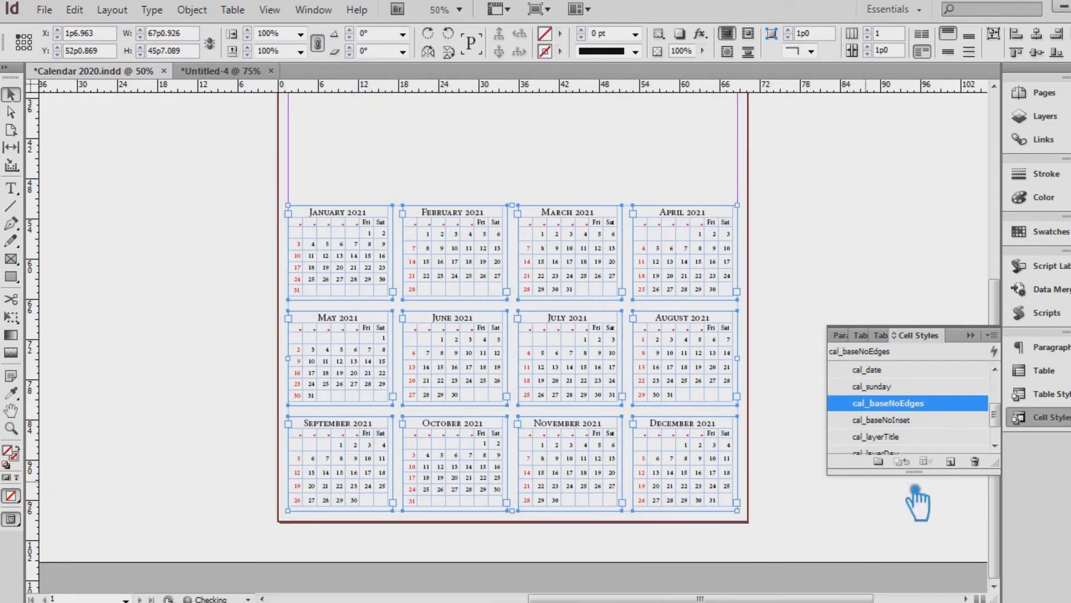
Set the cal_baseNoInset cell style's vertical justification to Align Center and its stroke and cell fill colors to [None]
left_click(931, 421)
double_click(937, 422)
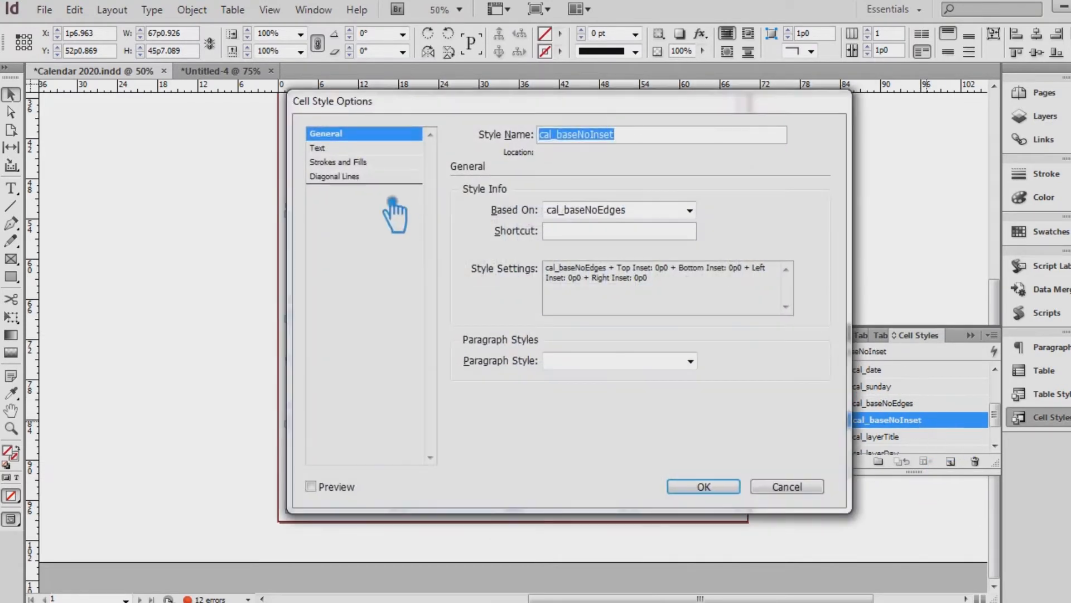
left_click(319, 148)
left_click(594, 283)
left_click(591, 312)
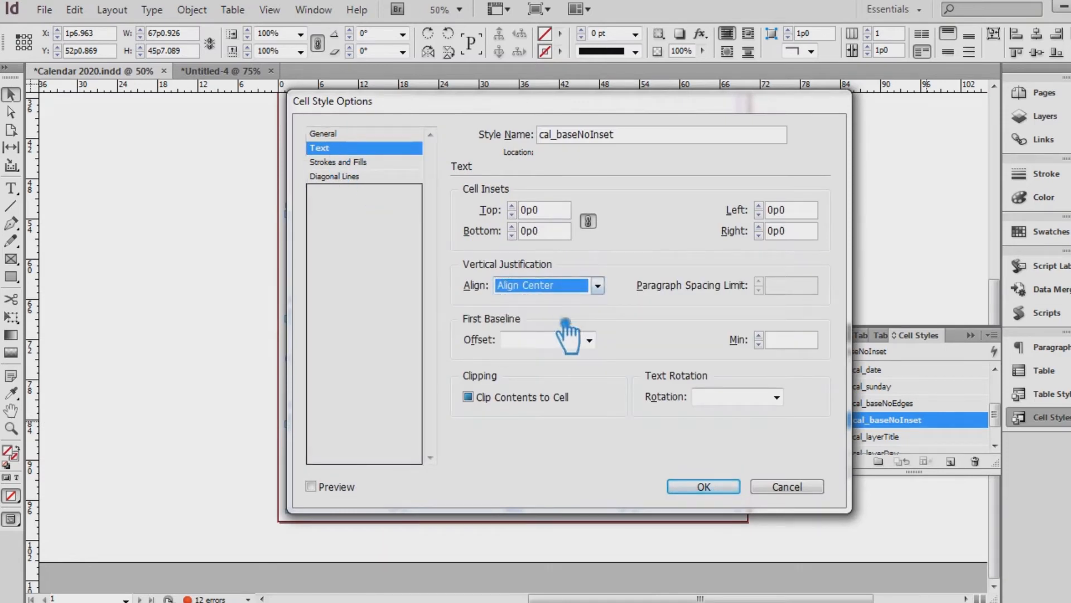
left_click(343, 161)
left_click(638, 298)
left_click(636, 308)
left_click(617, 419)
left_click(524, 428)
left_click(704, 486)
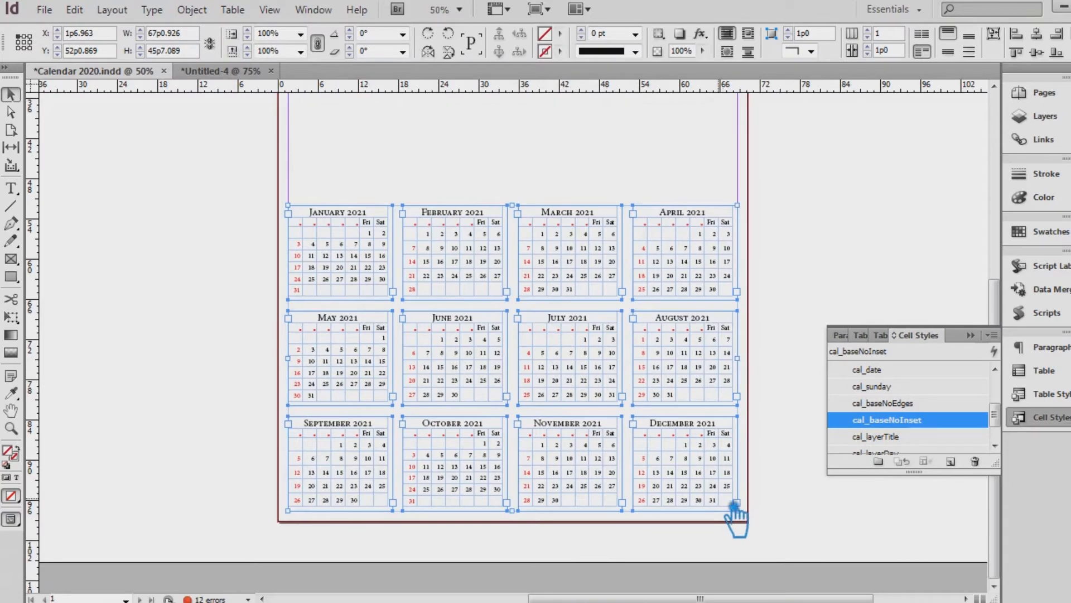
Set the cal_layerTitle cell style's stroke and cell fill colors to [None] and save the style
left_click(946, 436)
scroll(947, 435, "down", 2)
double_click(947, 411)
left_click(342, 147)
left_click(598, 285)
left_click(358, 161)
left_click(638, 297)
left_click(647, 316)
left_click(637, 419)
left_click(553, 429)
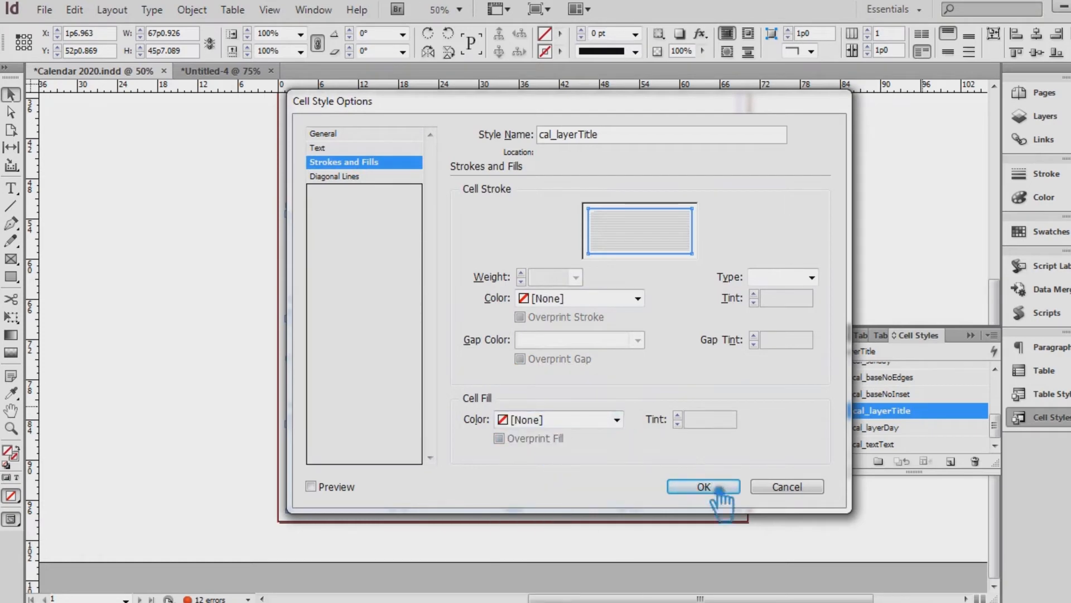
left_click(703, 487)
Set the cal_layerDay cell style's vertical justification to Align Center and its stroke and cell fill colors to [None]
left_click(925, 432)
double_click(920, 431)
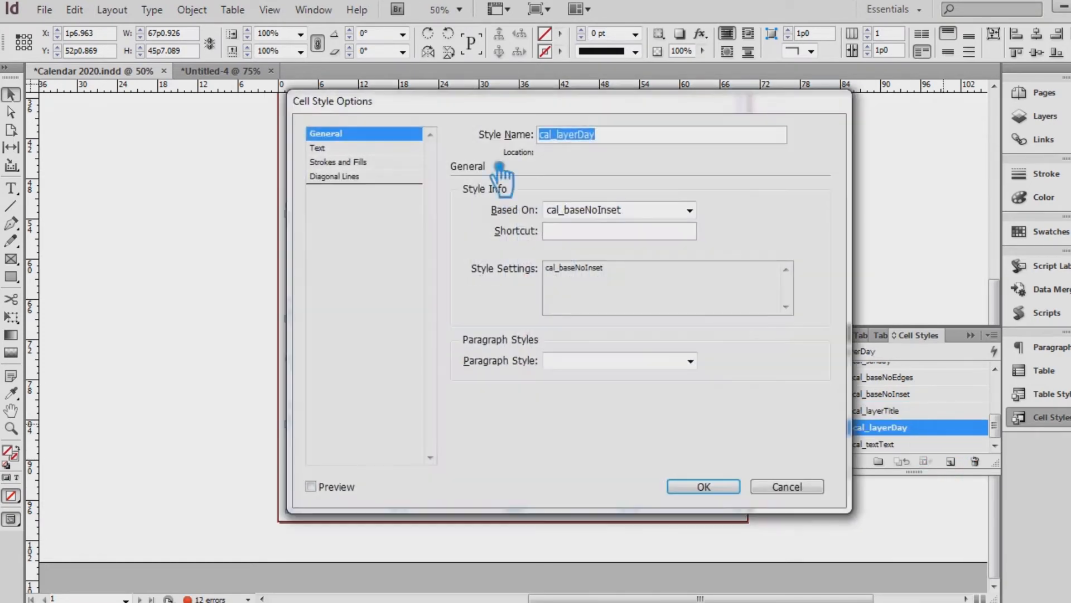
left_click(320, 147)
left_click(597, 285)
left_click(588, 316)
left_click(362, 162)
left_click(637, 298)
left_click(638, 297)
left_click(629, 431)
left_click(550, 443)
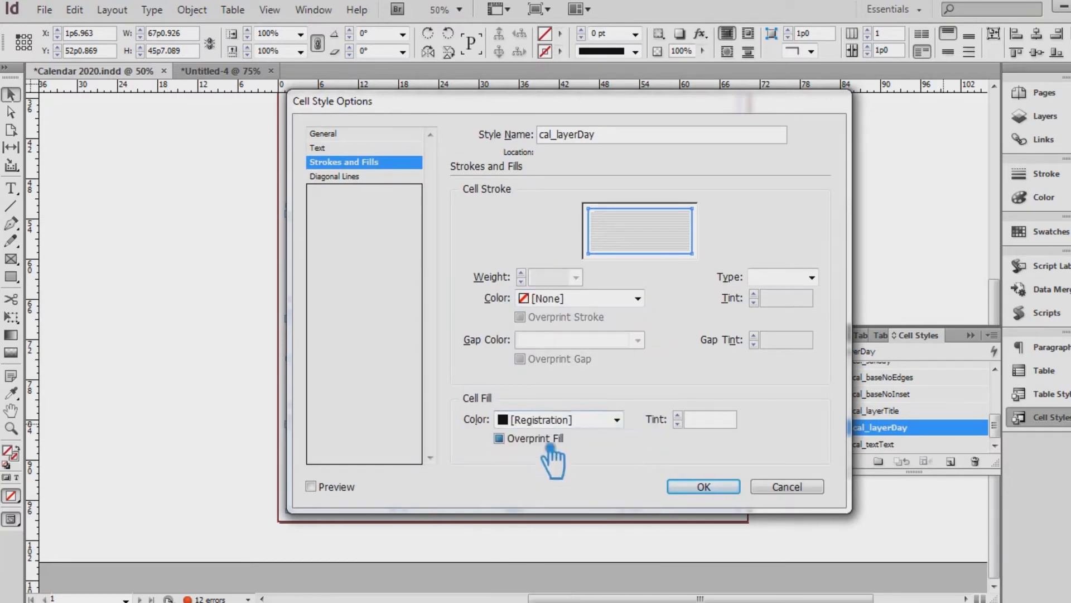
left_click(619, 421)
left_click(530, 208)
left_click(726, 489)
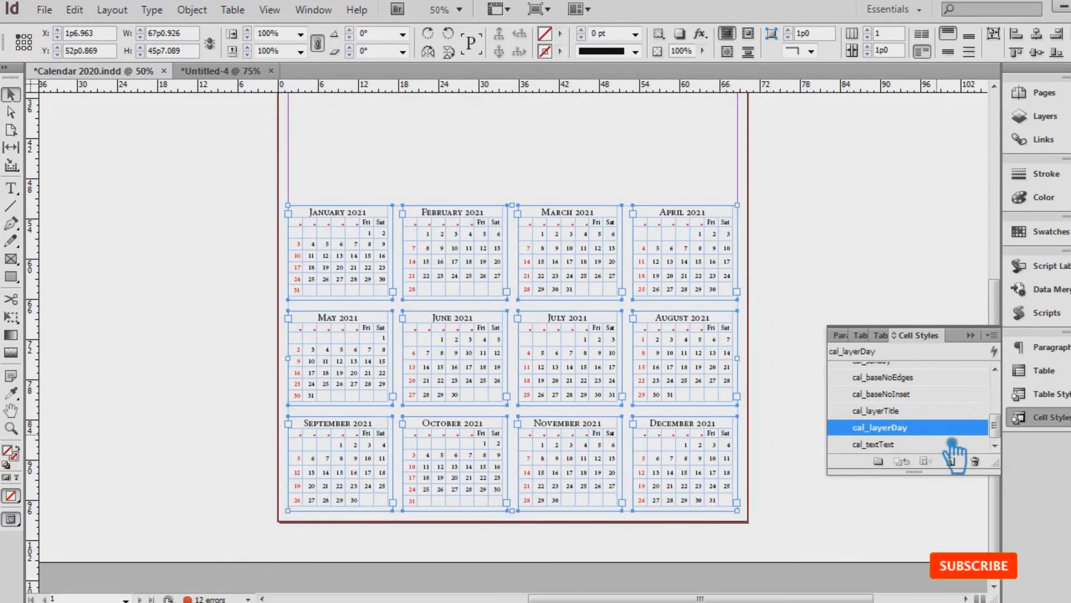
Set the cal_textText cell style's vertical justification to Align Center and its stroke and cell fill colors to [None]
double_click(948, 443)
left_click(344, 148)
left_click(592, 288)
left_click(528, 314)
left_click(363, 162)
left_click(614, 299)
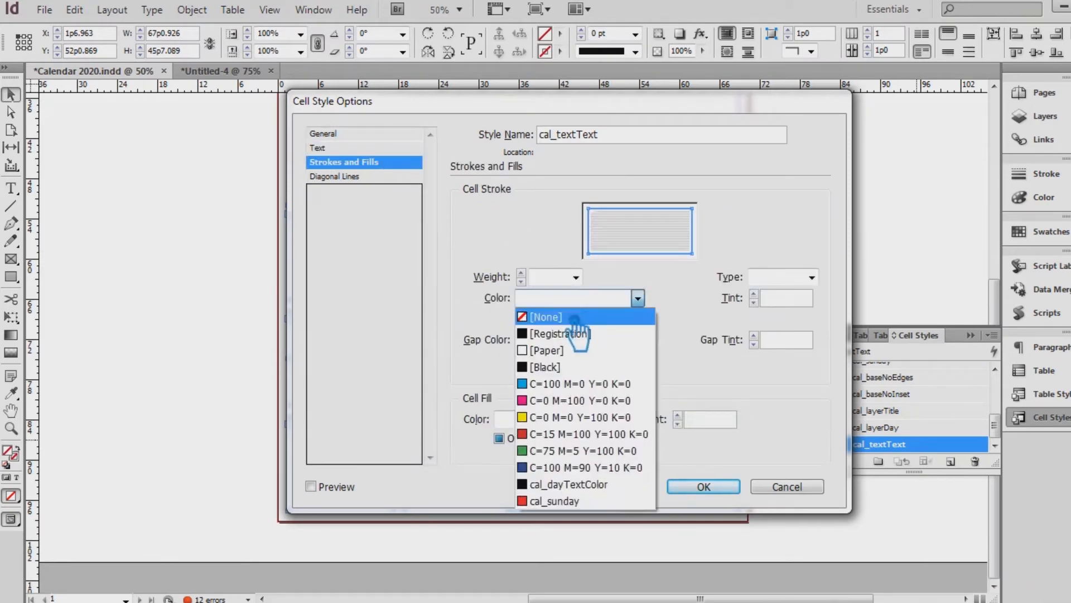
left_click(564, 311)
left_click(616, 419)
left_click(516, 438)
left_click(704, 486)
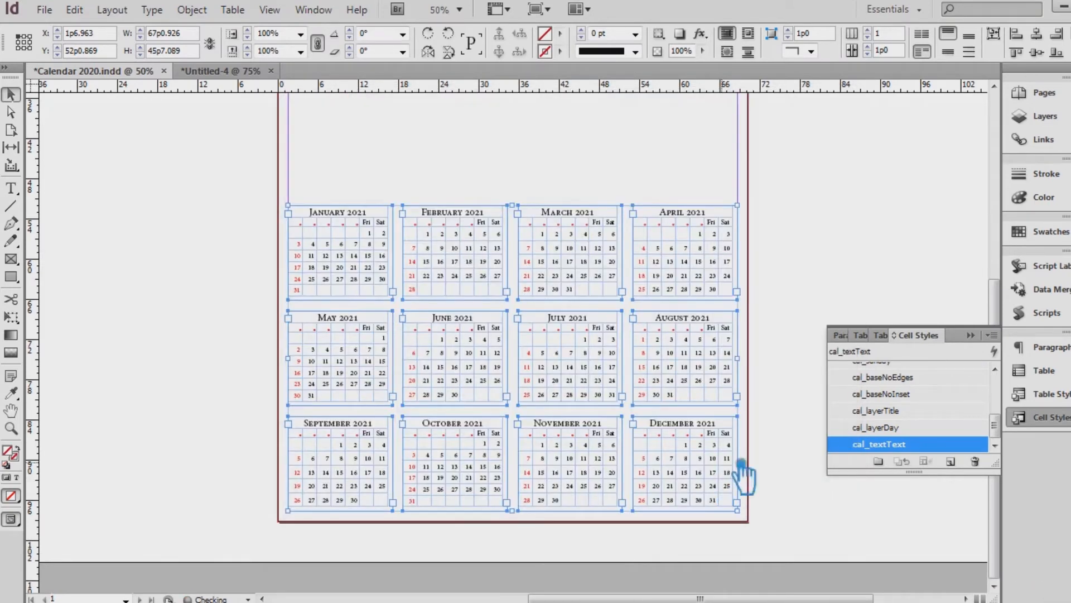
Deselect the month frames and preview the calendar page without guides and frame edges
left_click(517, 8)
left_click(558, 57)
left_click(778, 216)
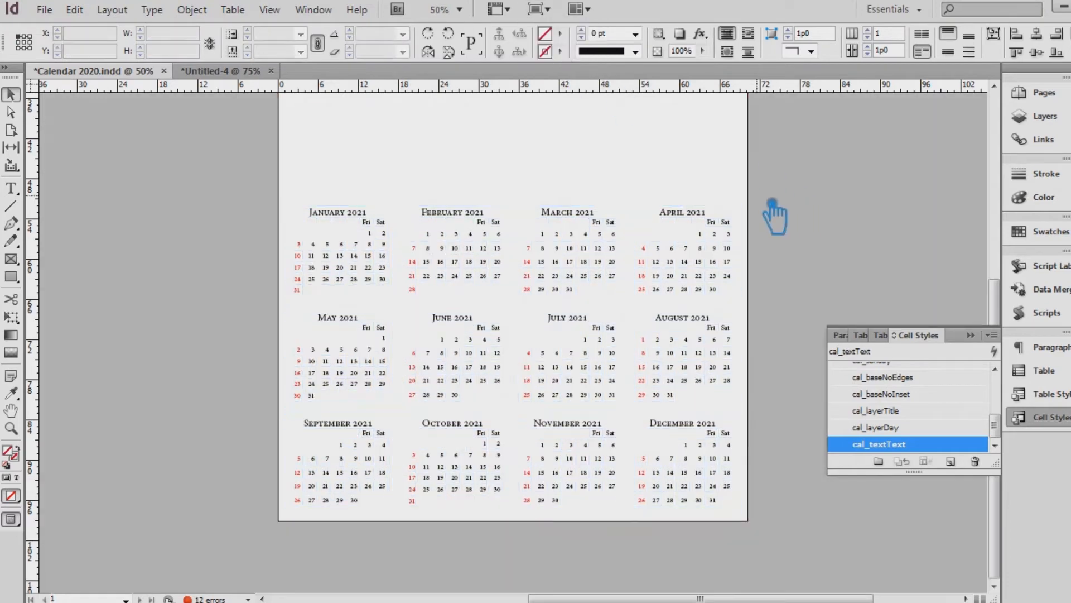
left_click(693, 265)
Select all twelve month frames, then display the Paragraph Styles panel and dock it with the collapsed panels
left_click_drag(753, 488, 277, 226)
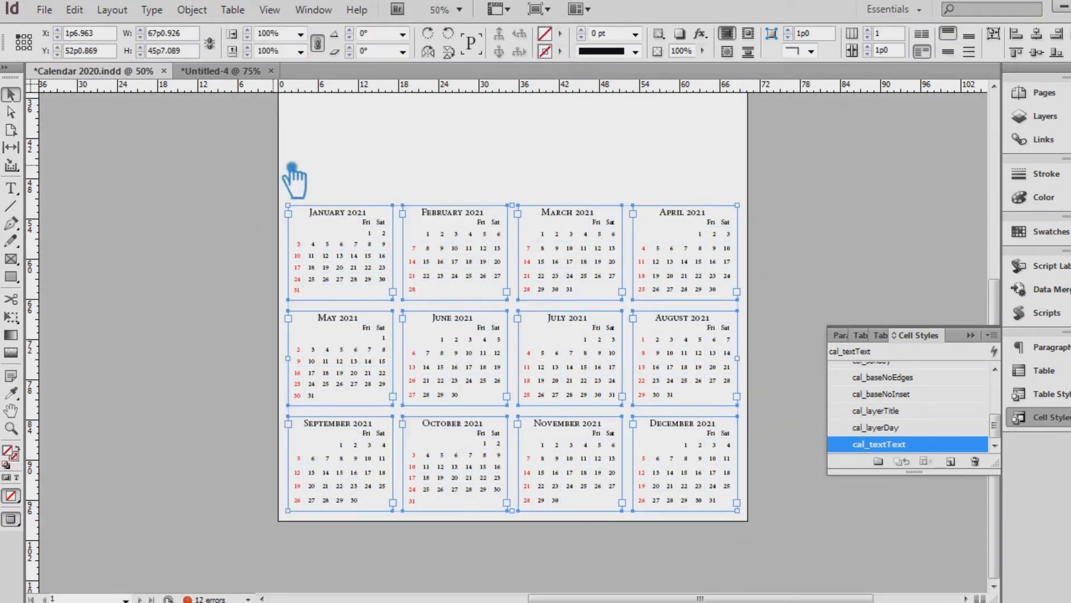
key("ctrl+equal")
key("alt+t")
left_click(252, 189)
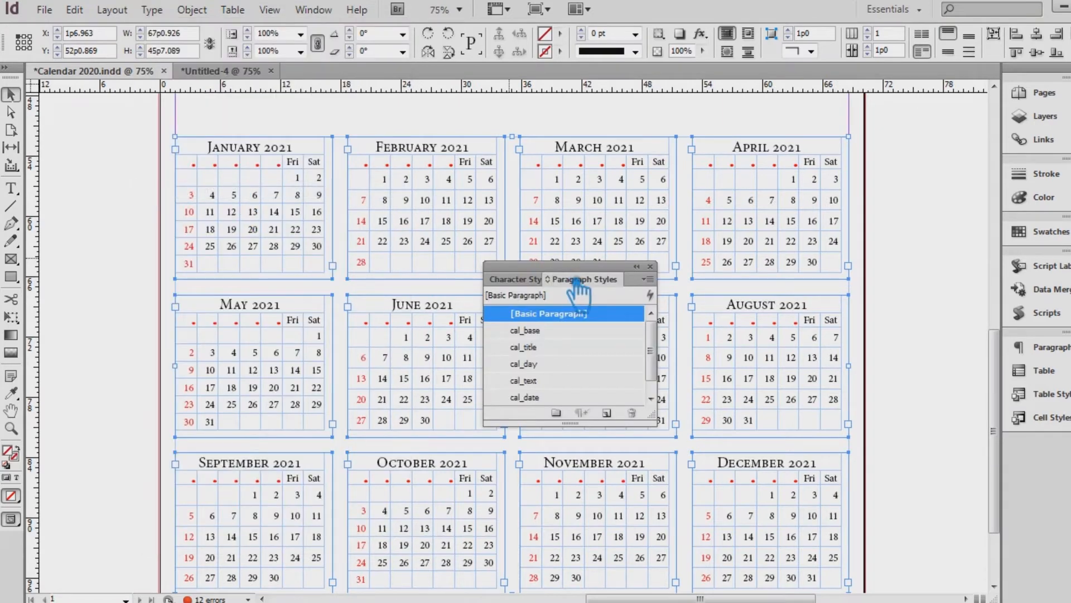
left_click_drag(580, 284, 1043, 453)
left_click_drag(531, 304, 1062, 473)
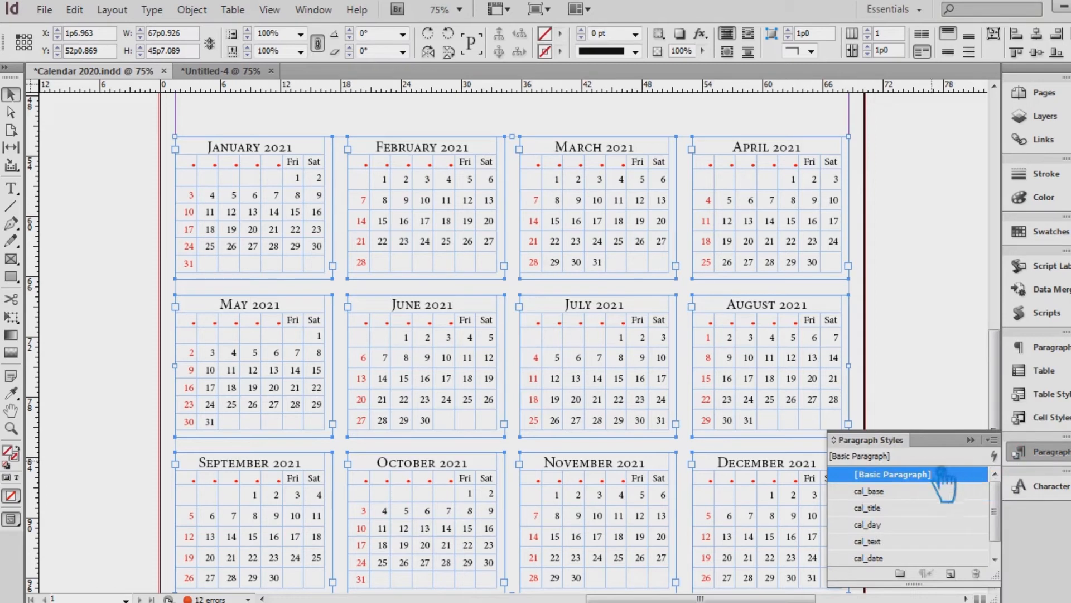
Set the [Basic Paragraph] style's font to Oswald Bold at 8 pt
double_click(942, 494)
left_click_drag(485, 43, 612, 99)
left_click(503, 120)
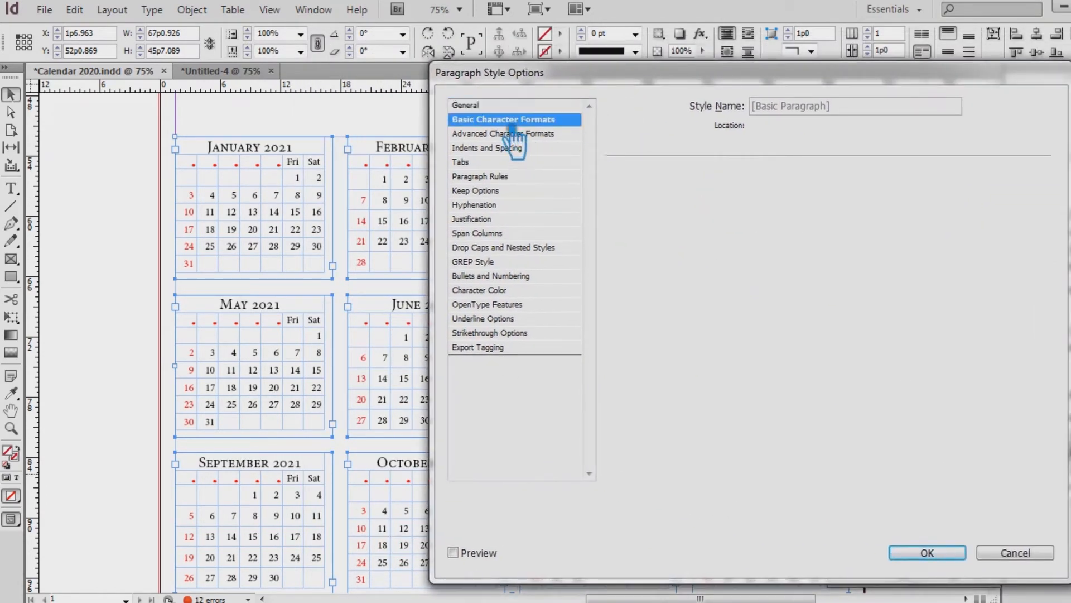
left_click(471, 105)
left_click(491, 119)
left_click(704, 230)
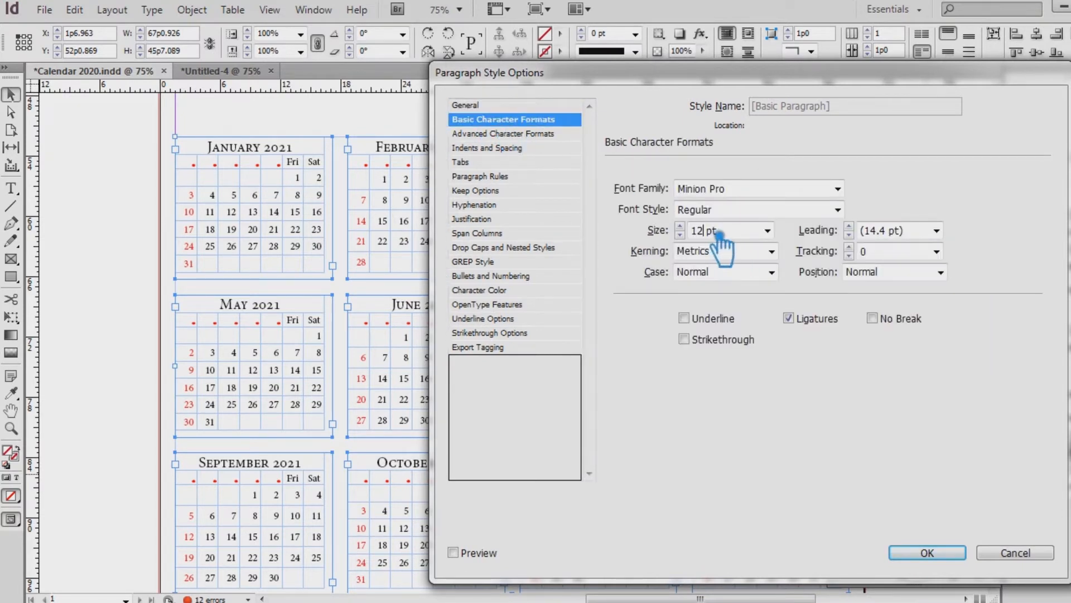
left_click(629, 191)
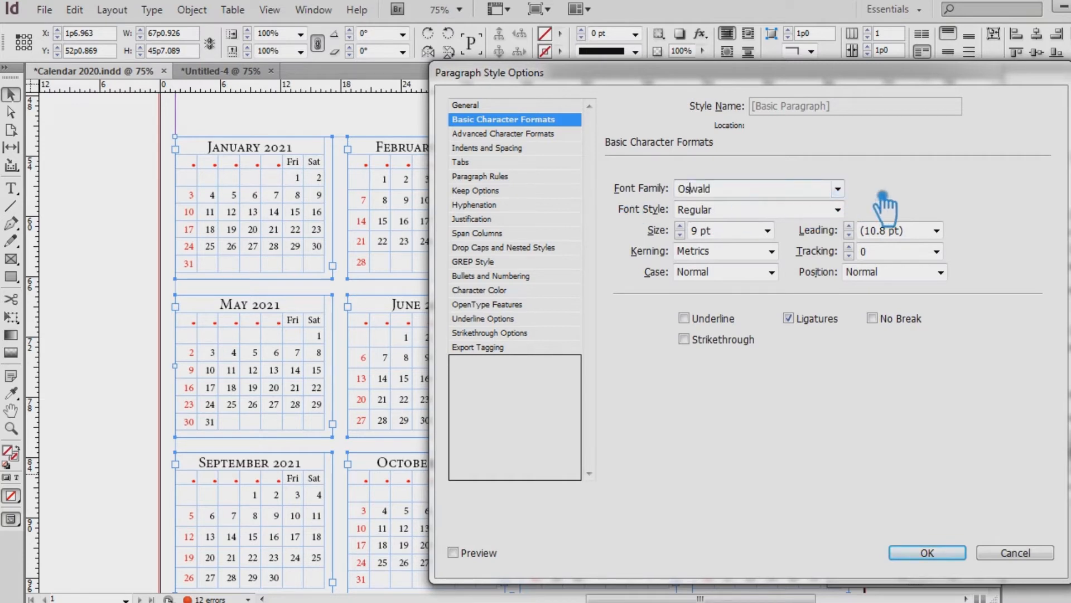
left_click(838, 210)
left_click(725, 319)
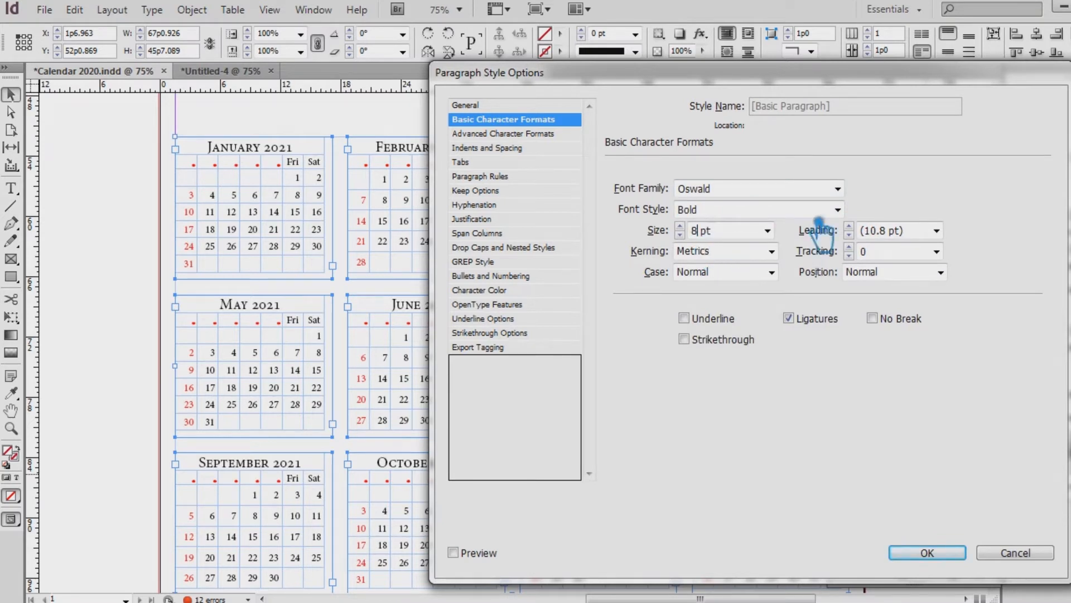
left_click(771, 196)
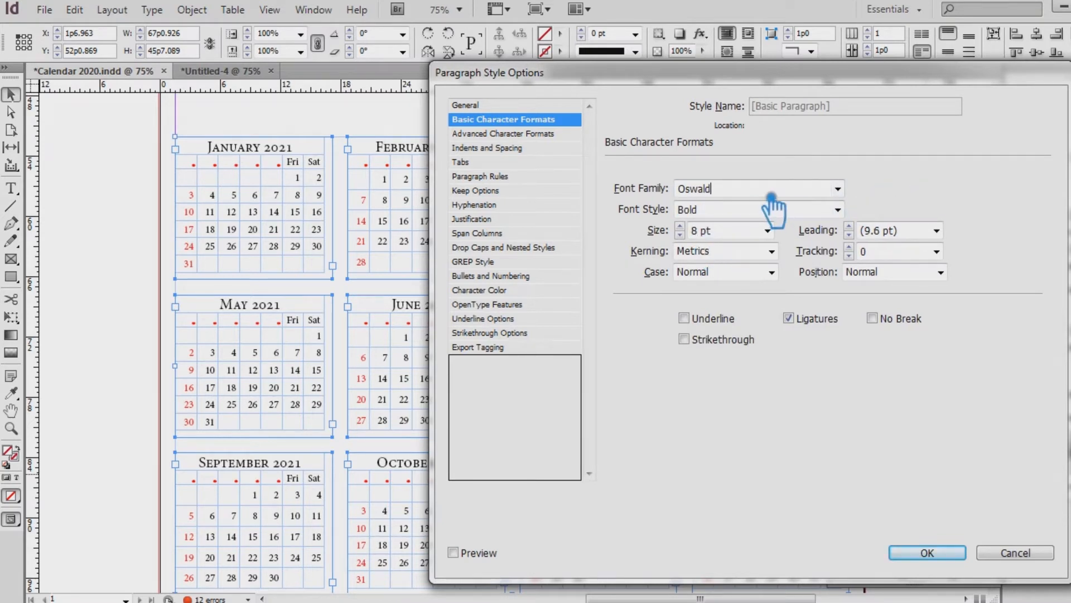
Set the [Basic Paragraph] style's alignment to Center and review its character and general settings
left_click(502, 105)
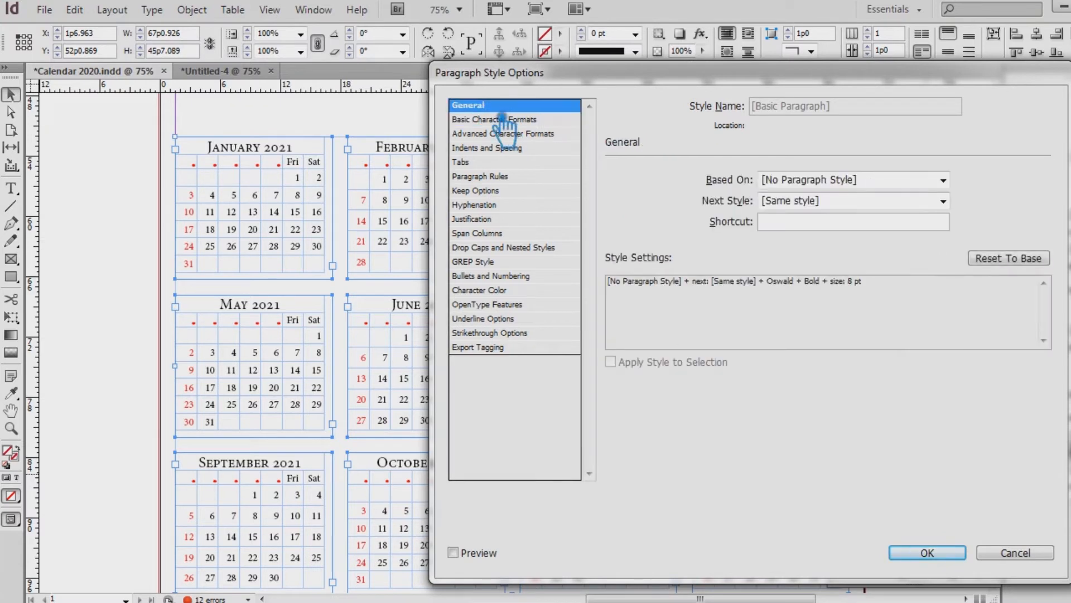
left_click(504, 119)
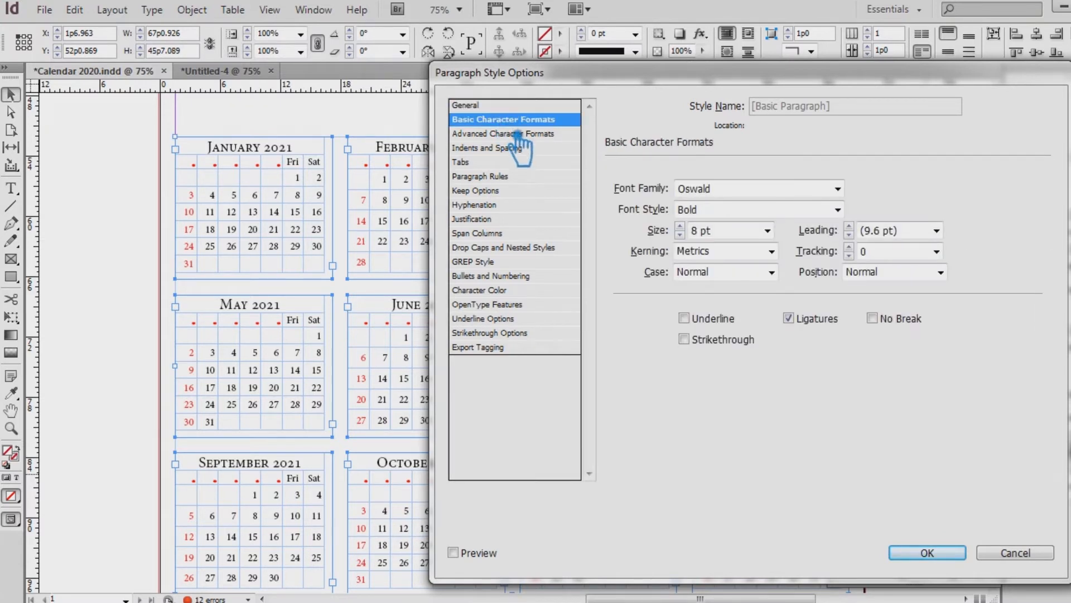
left_click(519, 134)
left_click(502, 148)
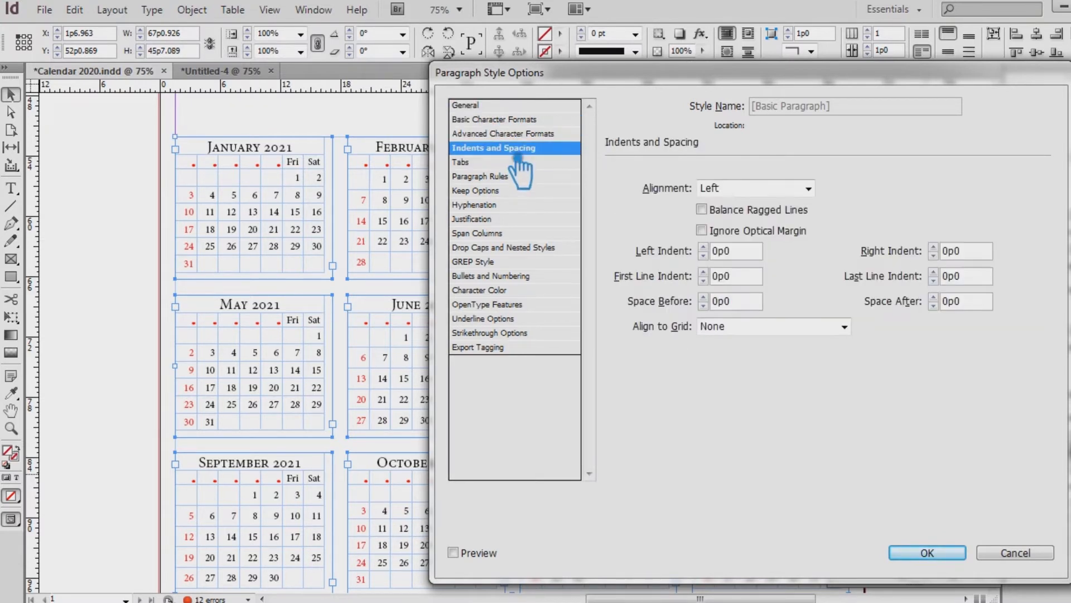
left_click(809, 188)
left_click(719, 219)
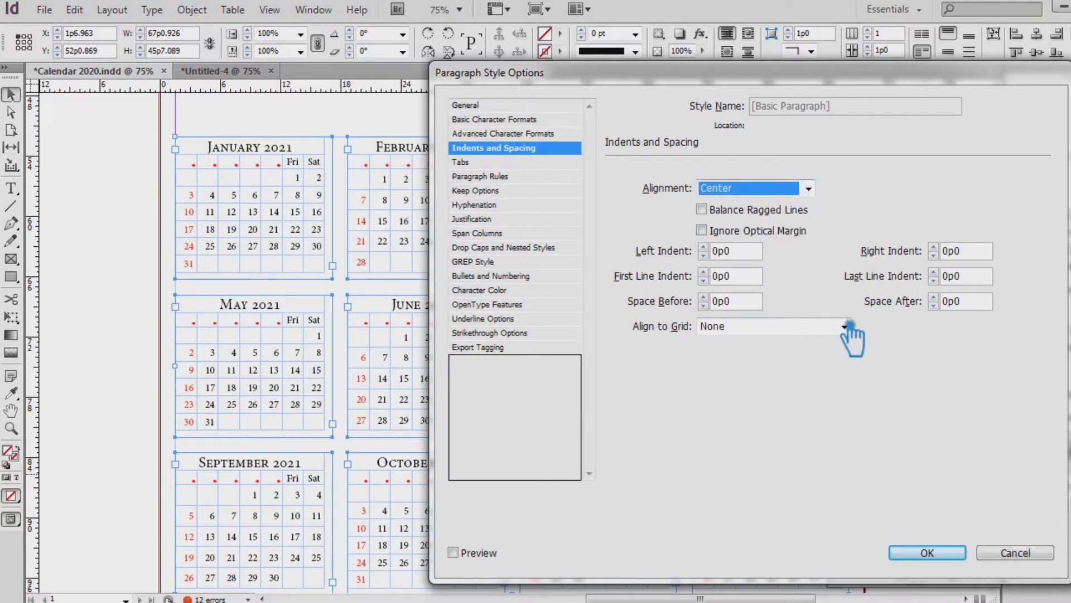
left_click(507, 162)
left_click(515, 149)
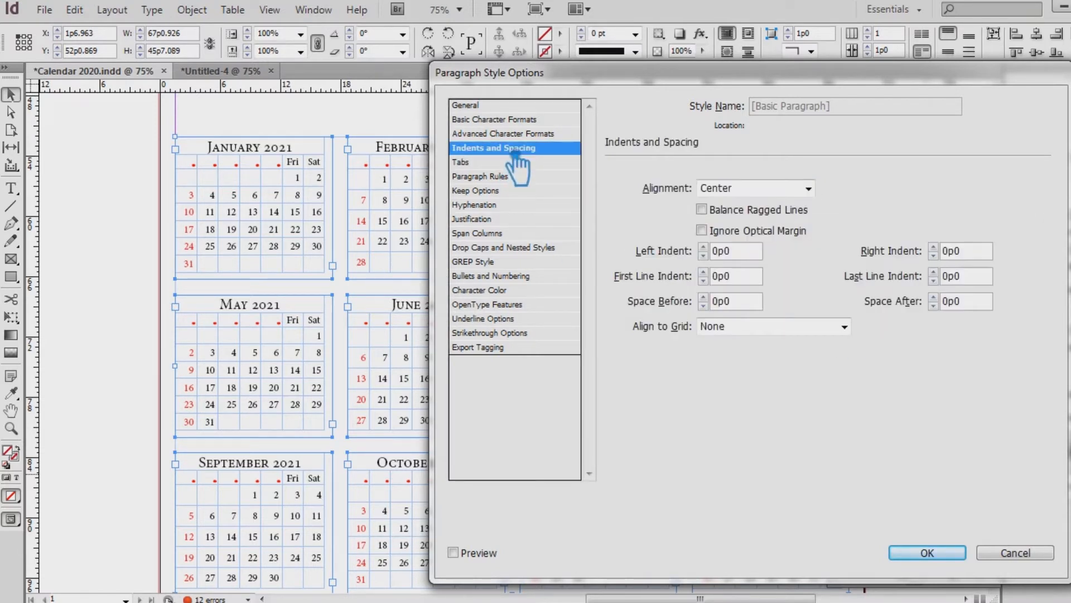
left_click(524, 135)
left_click(526, 119)
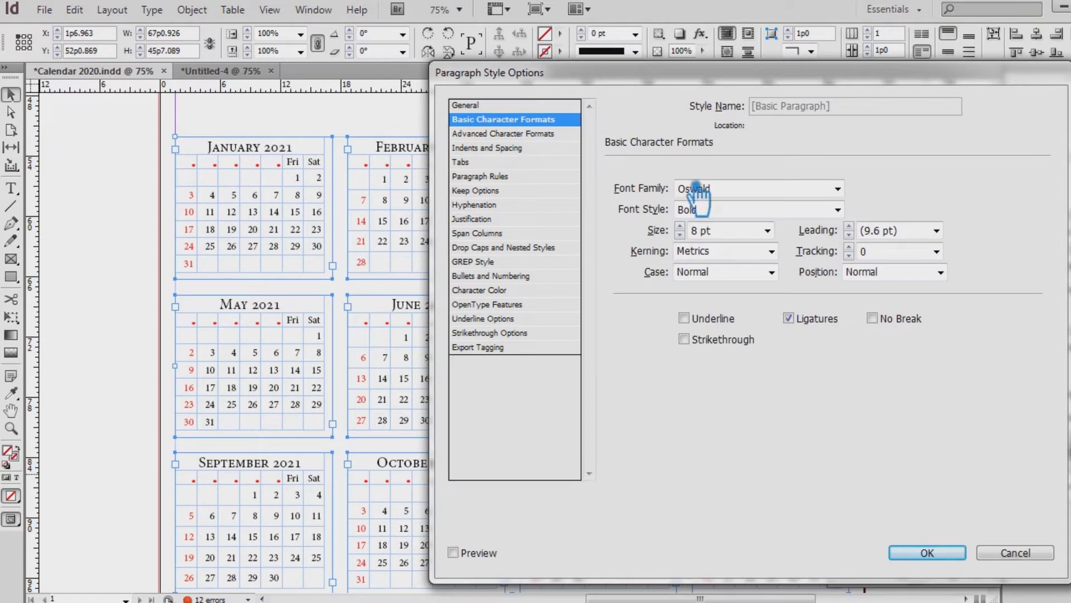
left_click(501, 107)
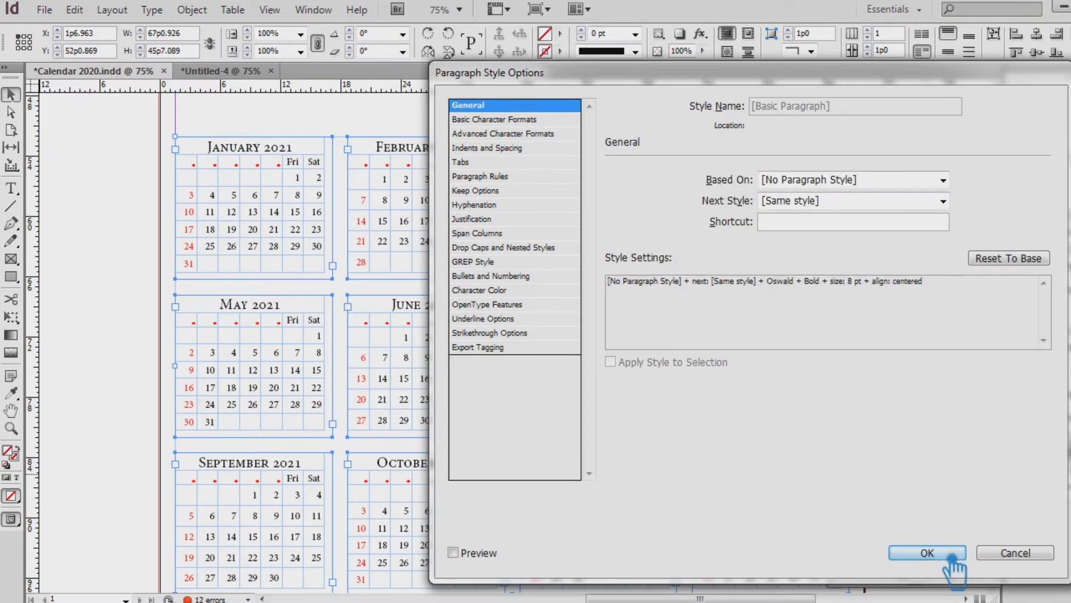
Apply the [Basic Paragraph] changes and set the cal_base paragraph style's font to Oswald Bold at 8 pt
left_click(928, 553)
left_click(929, 491)
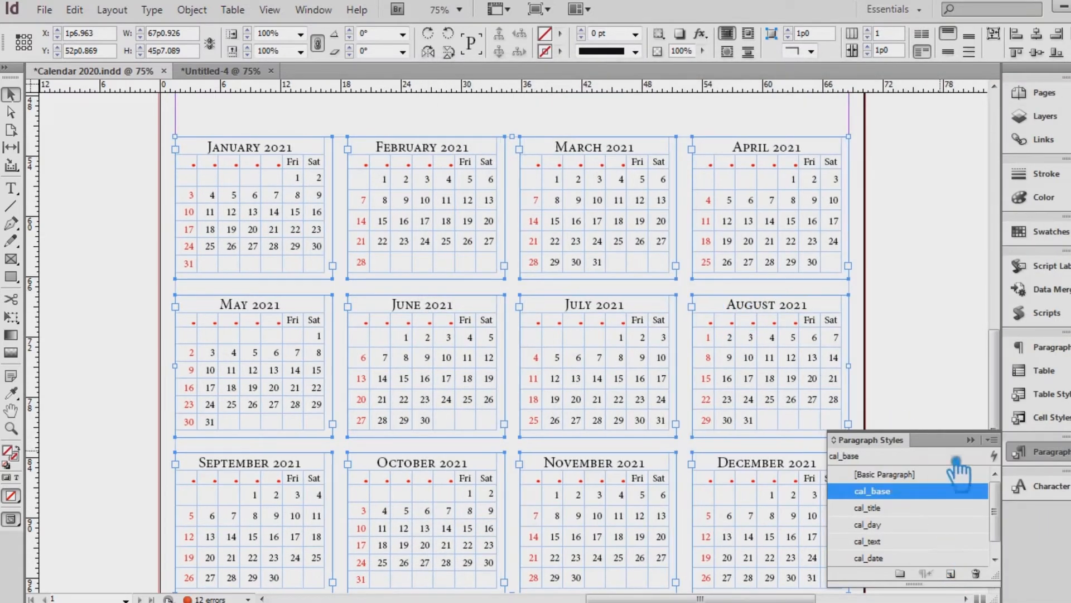
double_click(941, 492)
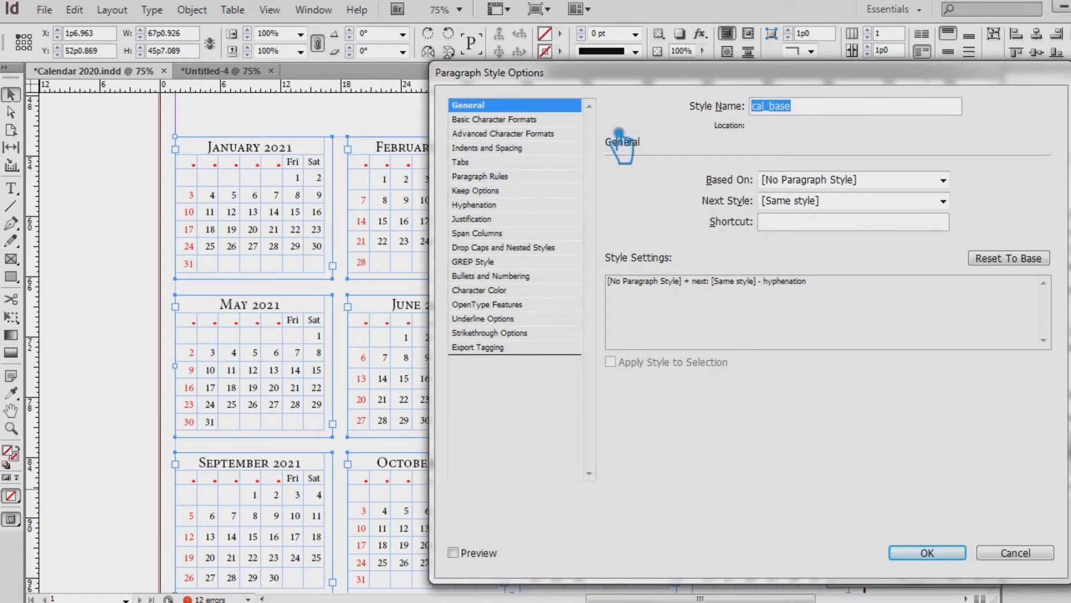
left_click(568, 121)
left_click(608, 196)
type("Os")
left_click(838, 209)
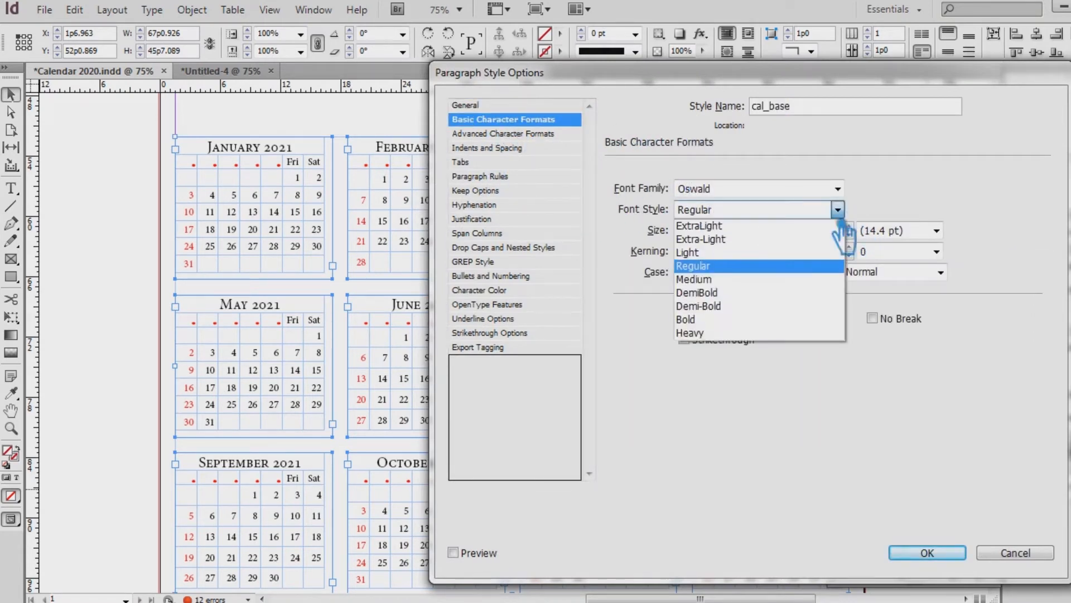
left_click(726, 330)
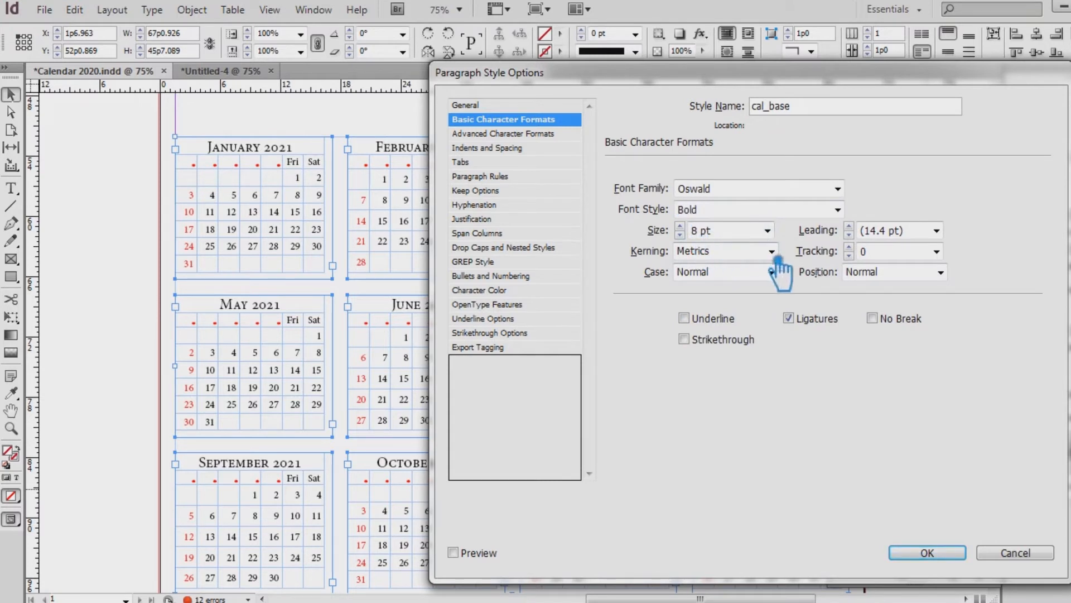
Set the cal_base paragraph style's alignment to Center and apply the style changes
left_click(502, 133)
left_click(502, 148)
left_click(808, 189)
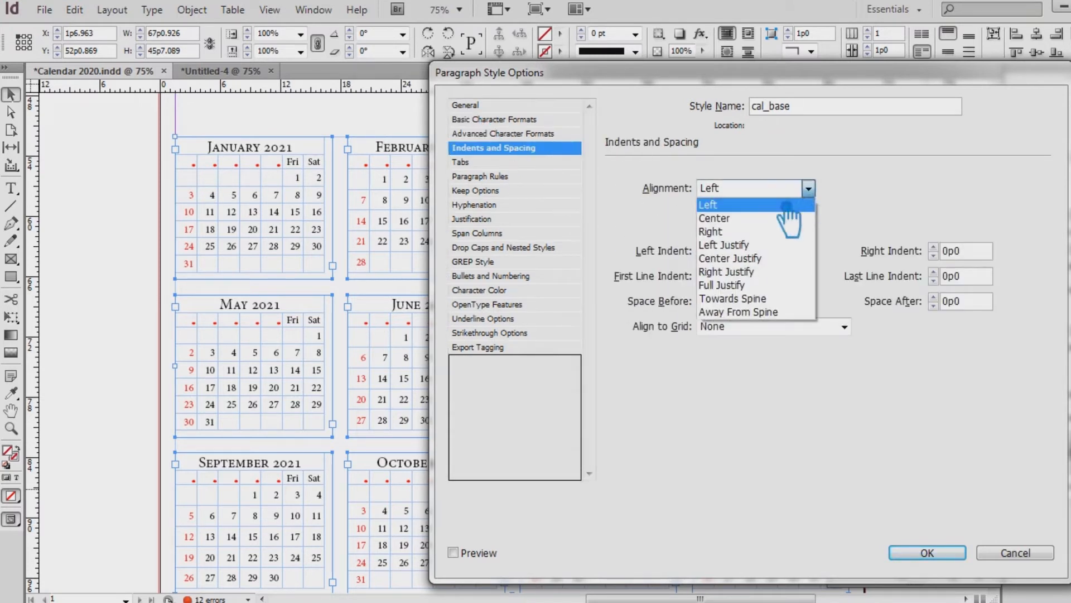
left_click(784, 218)
left_click(505, 134)
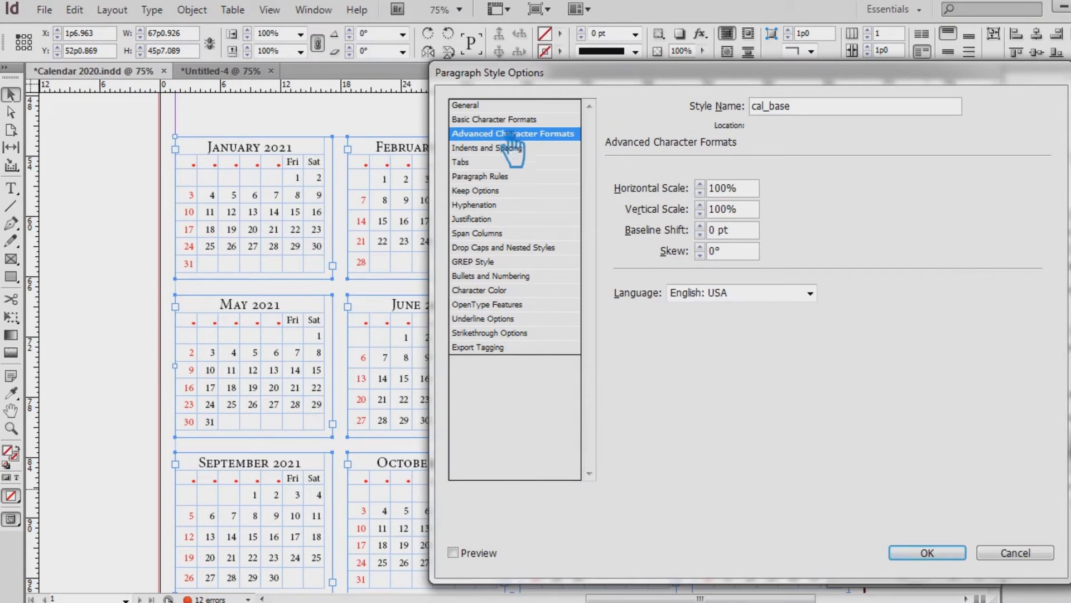
left_click(505, 119)
left_click(927, 552)
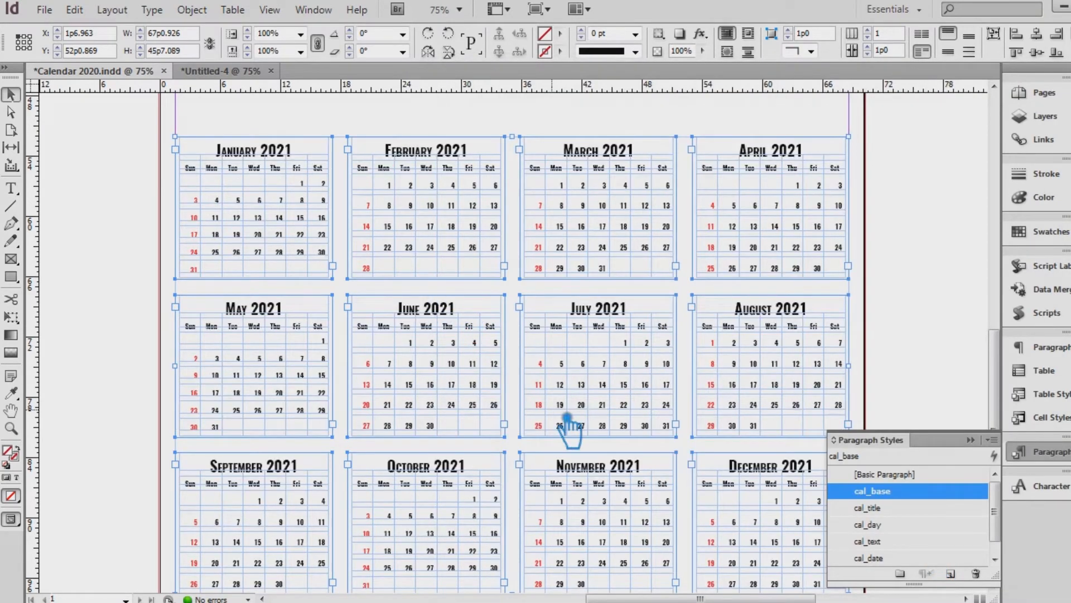
Examine the character settings of the cal_title and cal_day paragraph styles and the style cal_title is based on
scroll(933, 240, "down", 3)
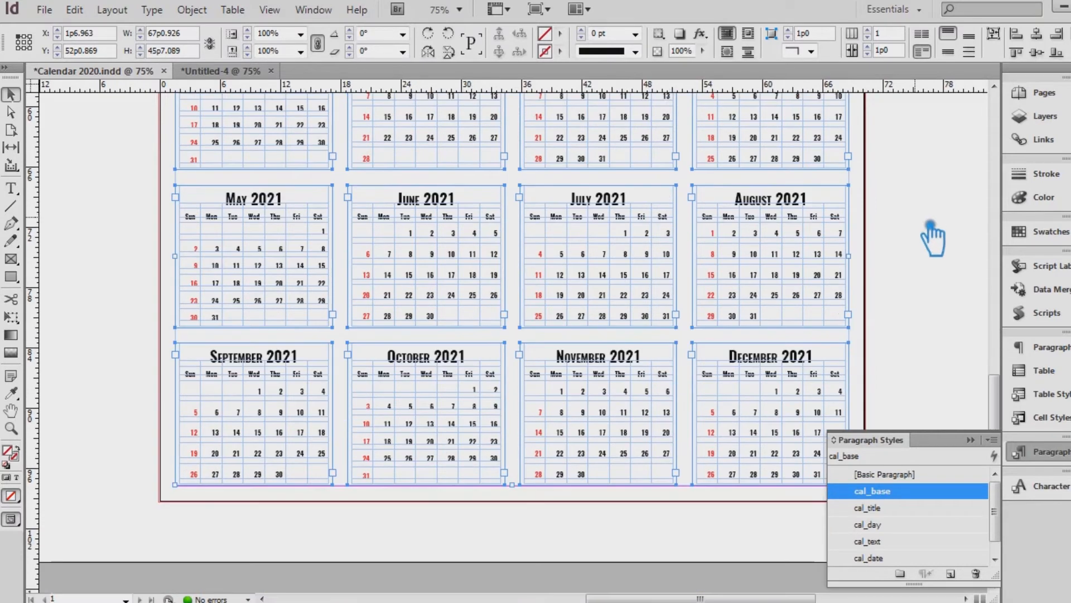
double_click(933, 509)
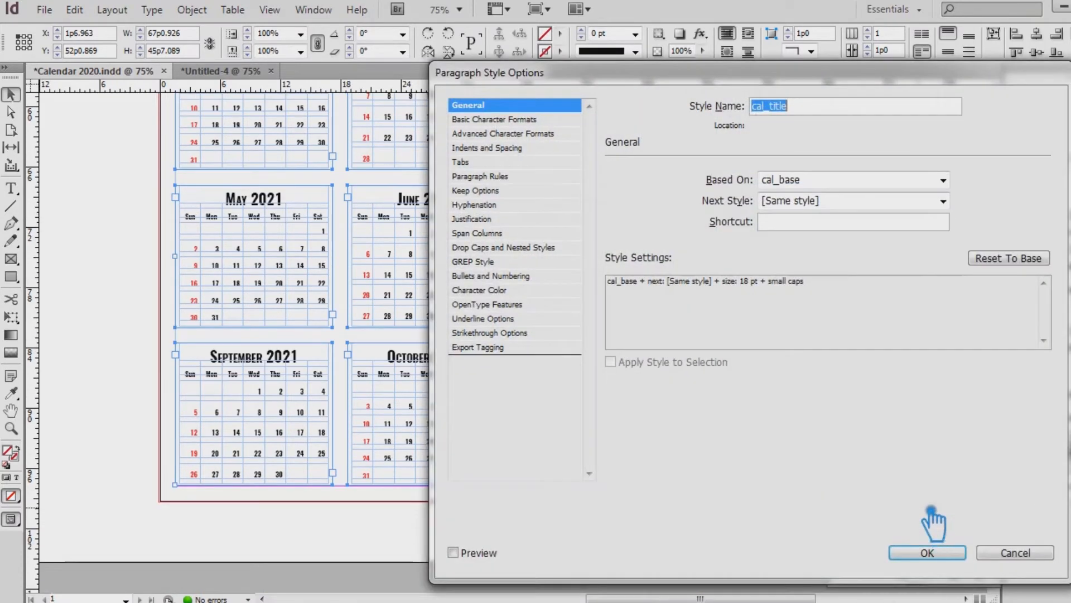
left_click(509, 120)
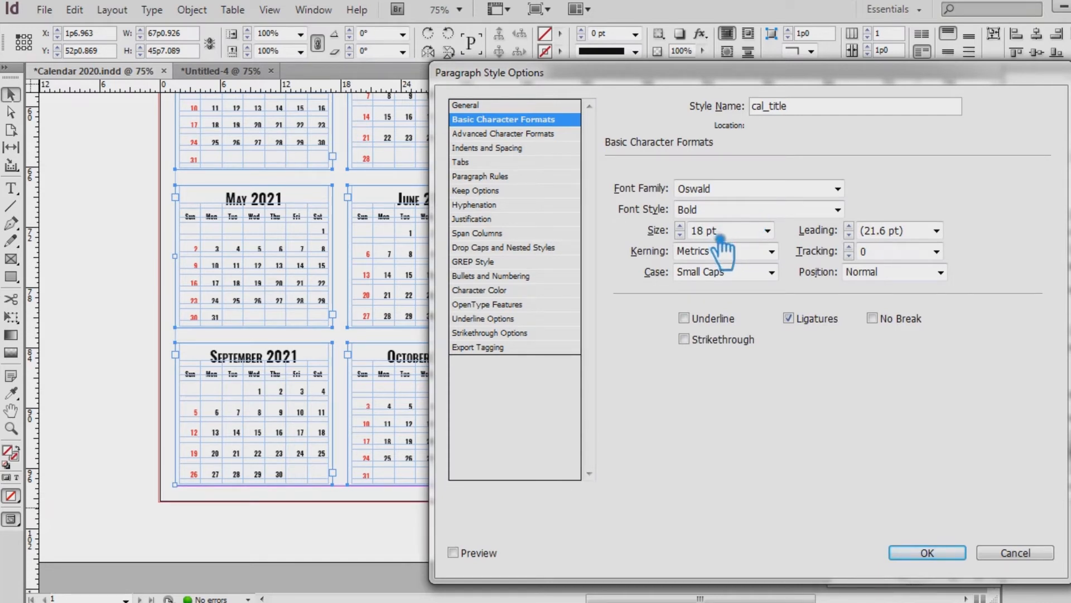
left_click(509, 134)
left_click(502, 105)
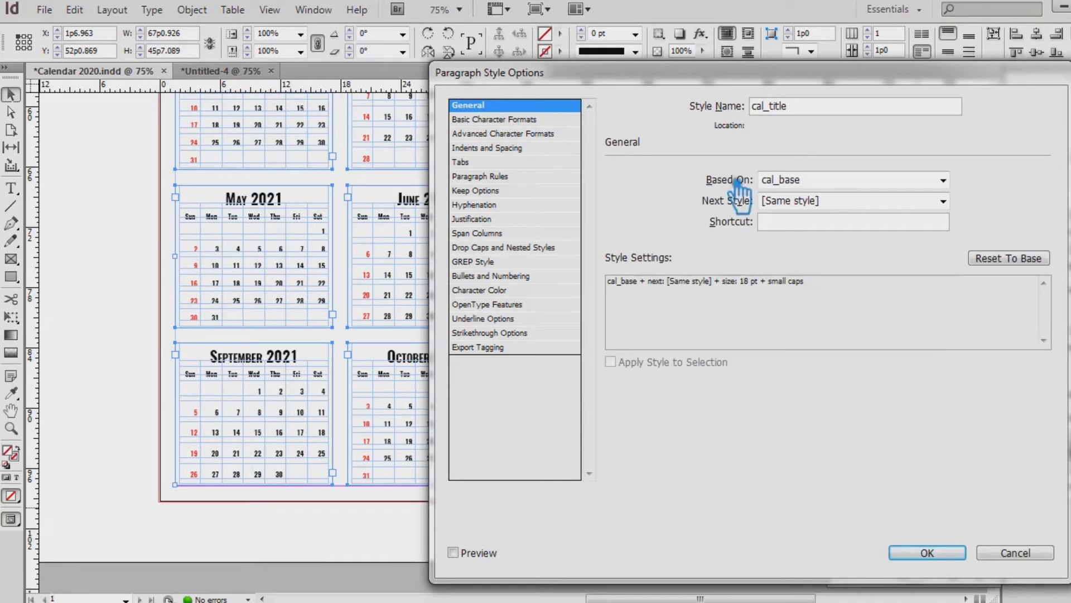
left_click(927, 552)
double_click(915, 525)
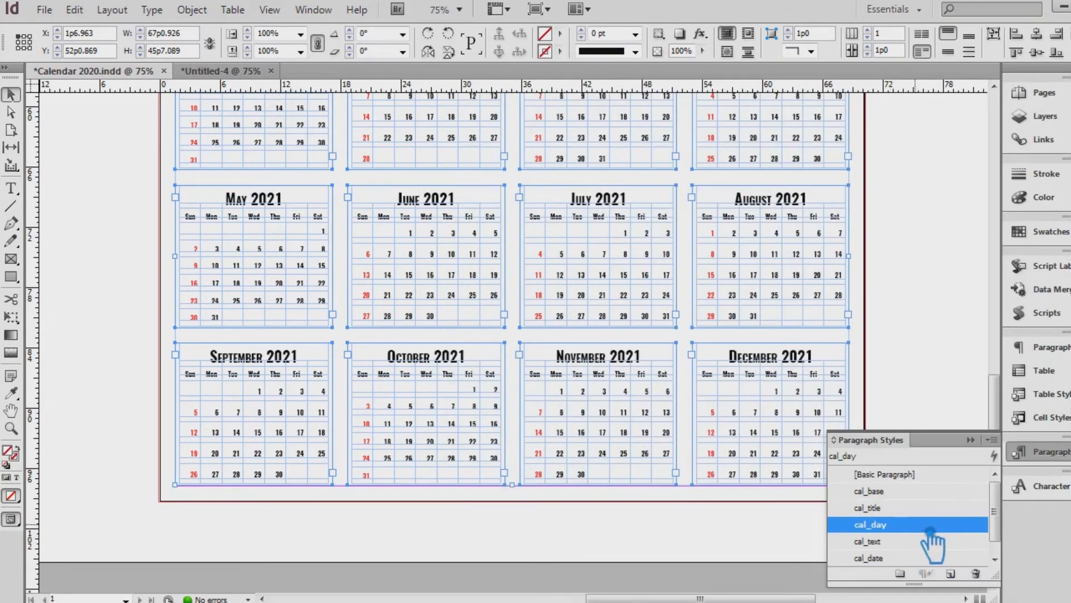
left_click(504, 120)
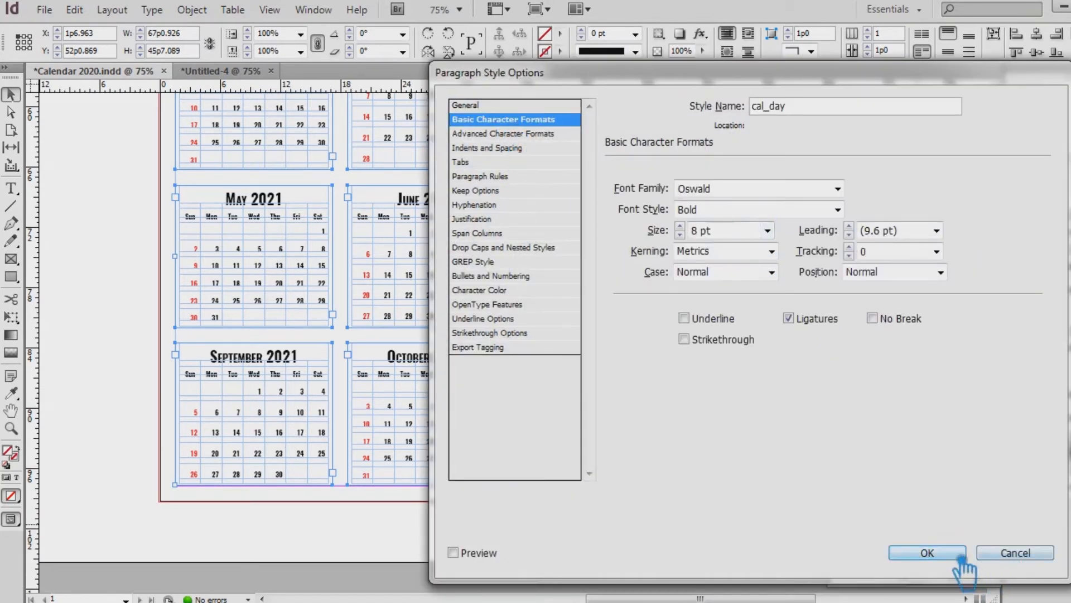
left_click(927, 552)
left_click(986, 445)
Save the document and check the calendar page in preview mode before returning to the normal screen mode
scroll(985, 455, "up", 2)
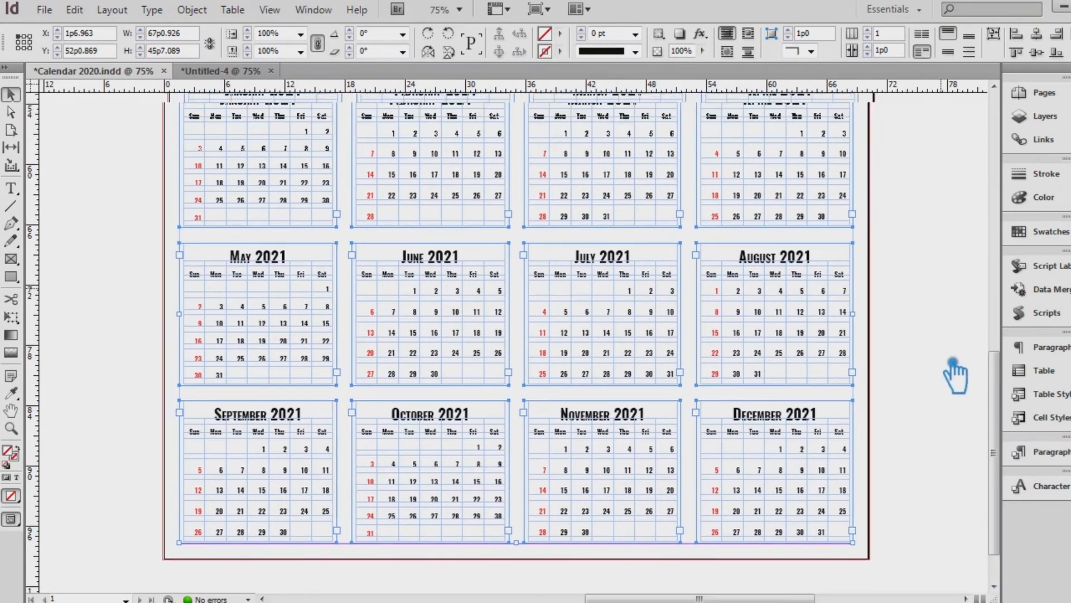
key("ctrl+s")
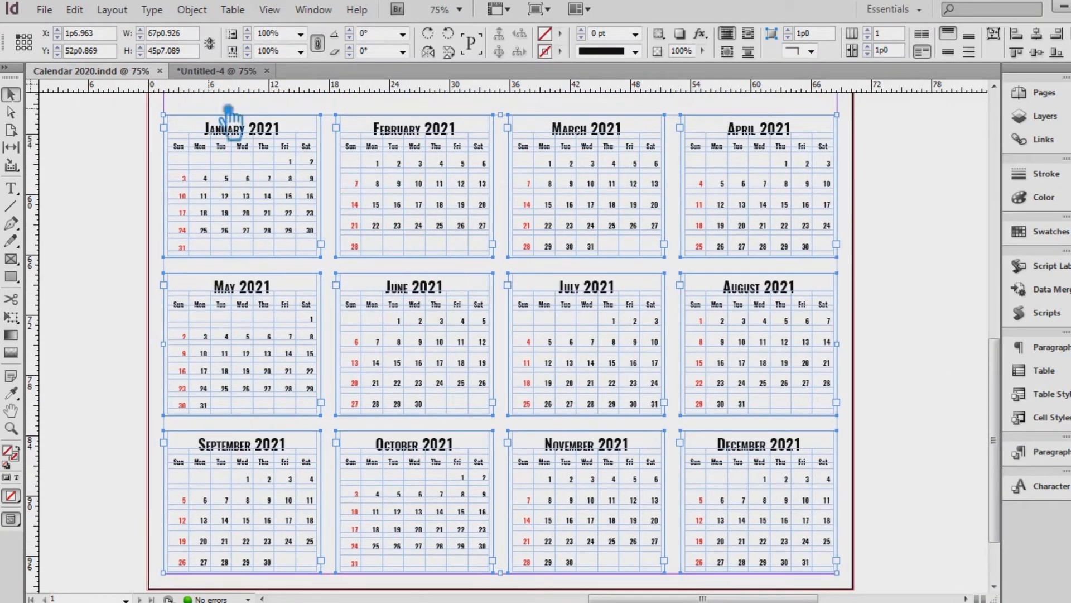
left_click(540, 9)
left_click(558, 49)
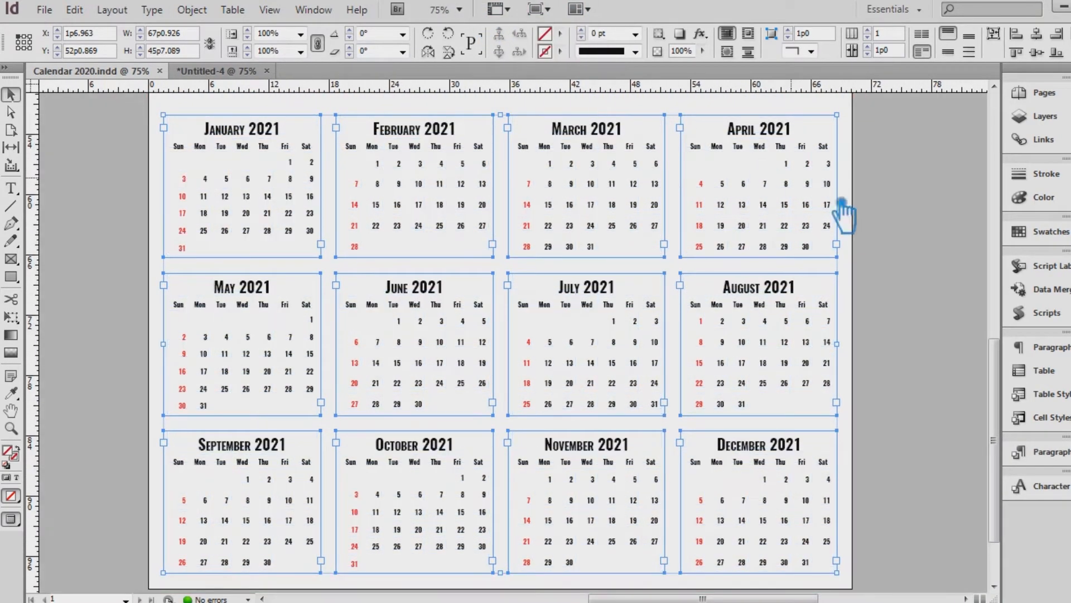
left_click(903, 276)
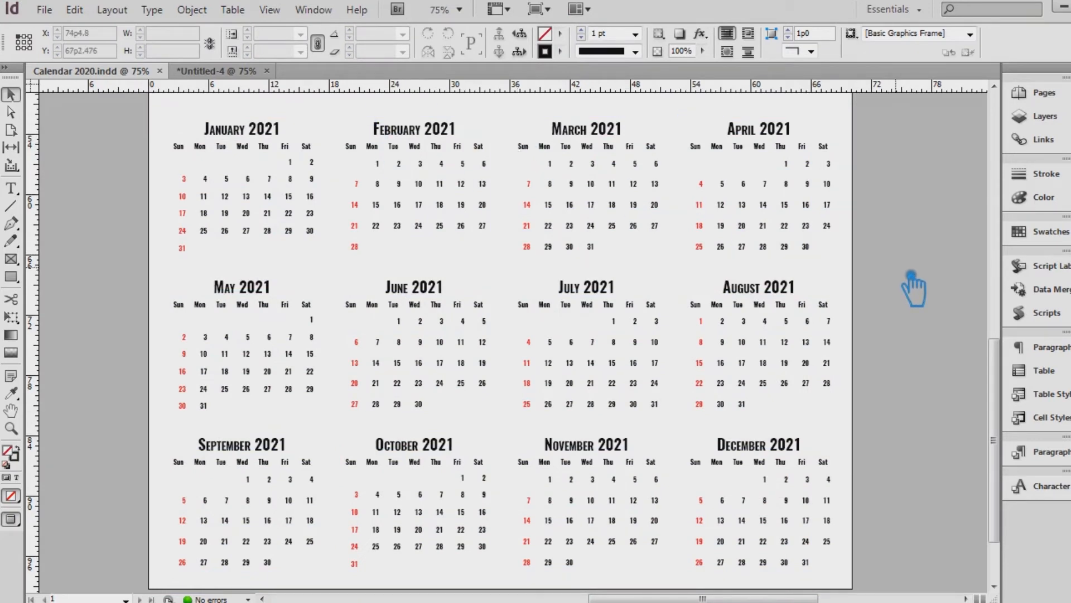
key("ctrl+minus")
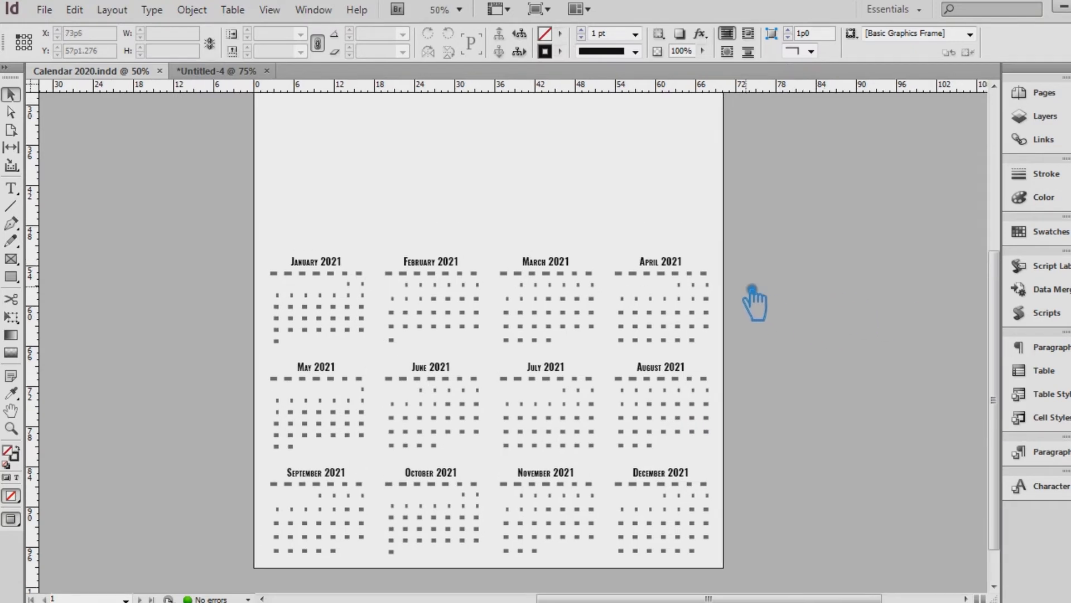
left_click(546, 9)
left_click(569, 35)
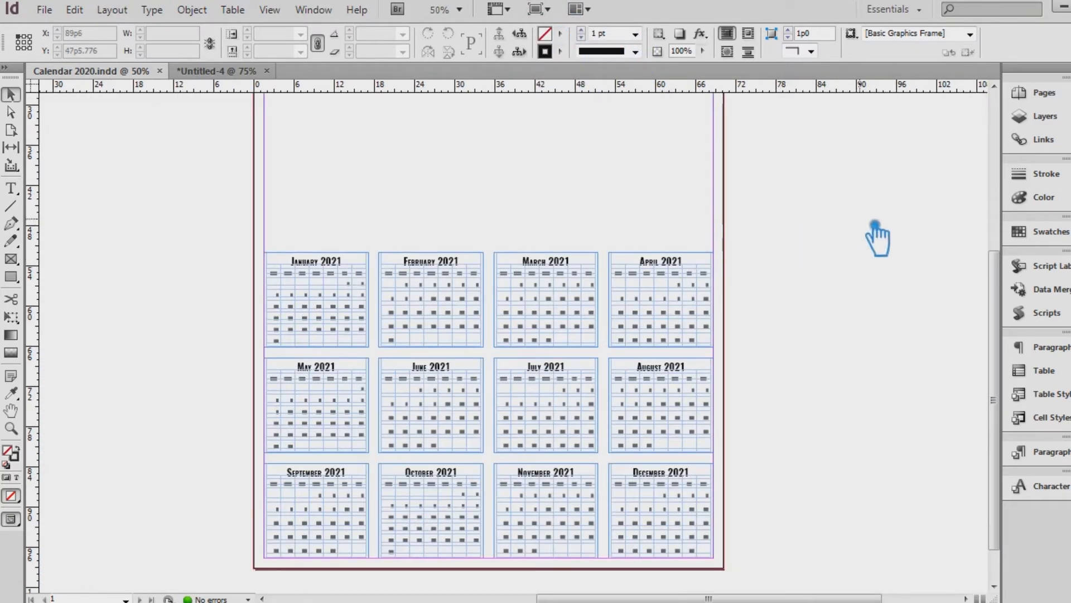
Draw a black-filled rectangle without a stroke, about 70p3 by 50p6, across the page area above the months
scroll(876, 232, "up", 5)
left_click(10, 276)
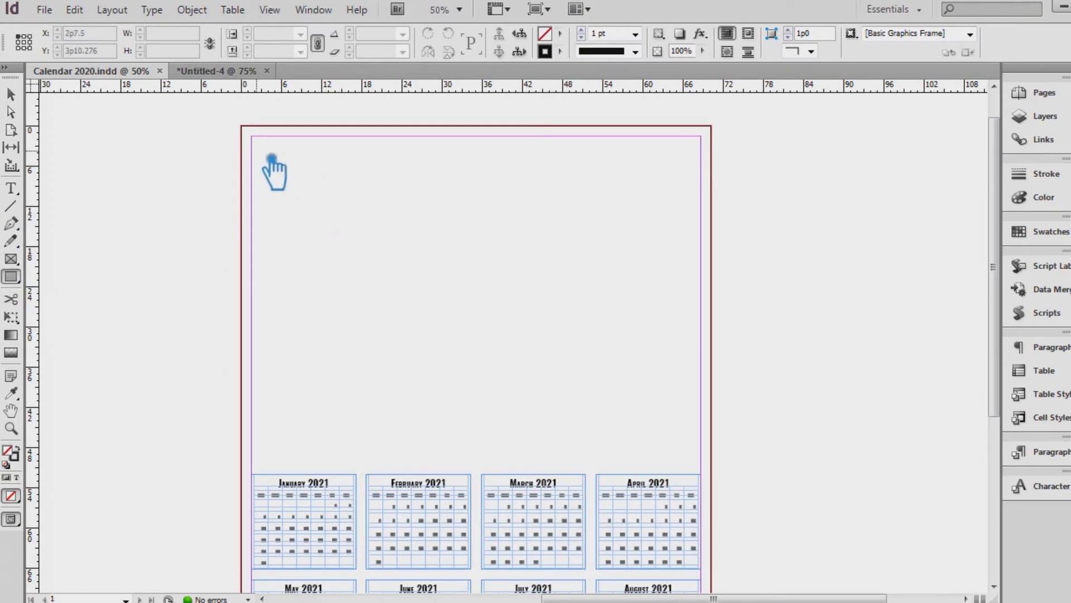
left_click_drag(261, 134, 725, 475)
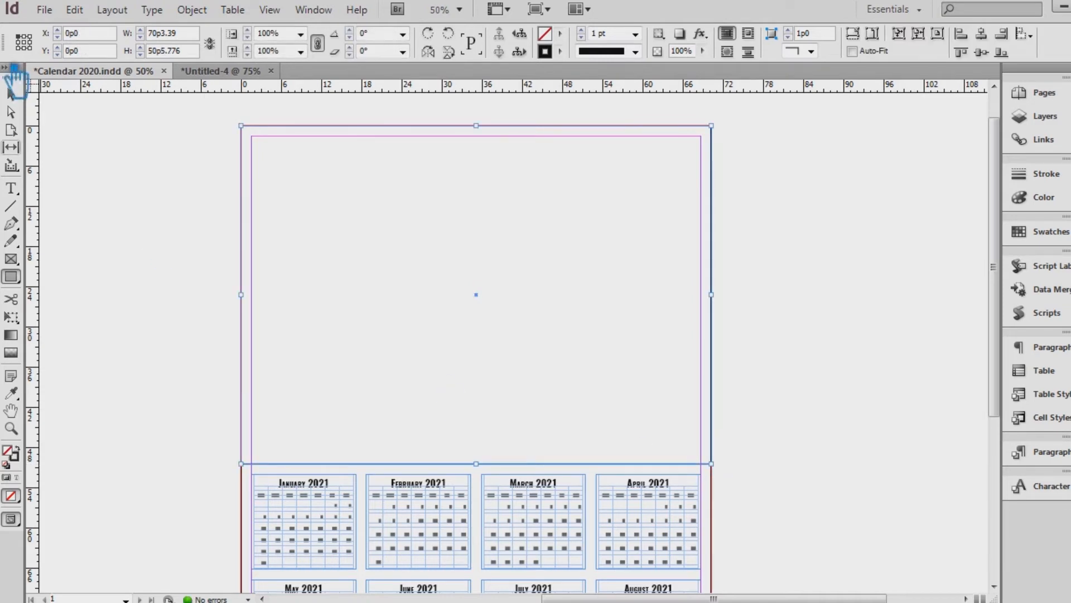
left_click(18, 448)
left_click(11, 94)
left_click(836, 262)
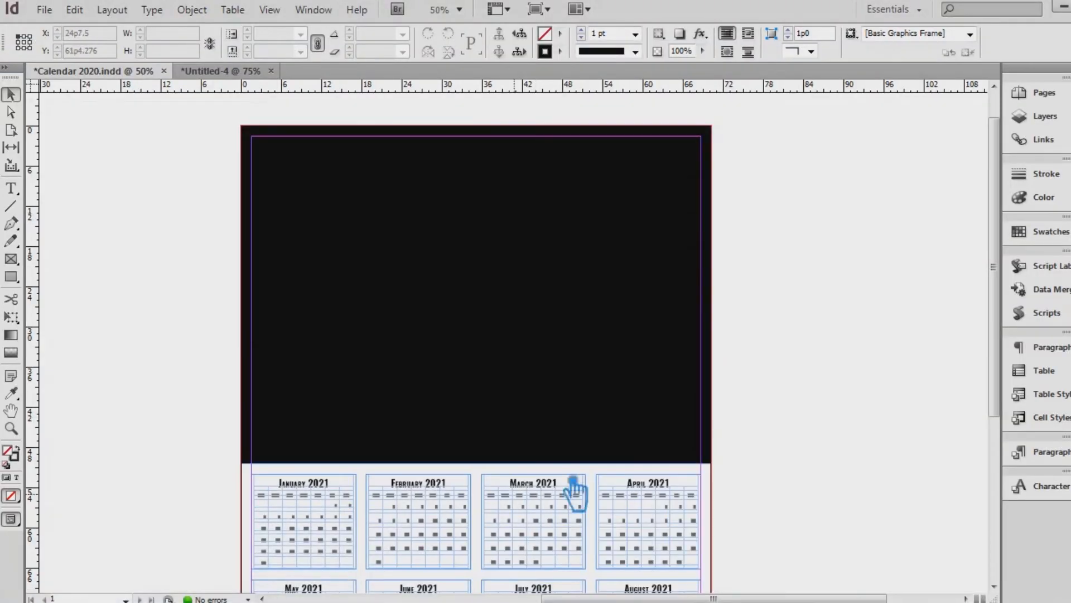
Delete the black rectangle above the months and undo the deletion
left_click(549, 367)
key("Delete")
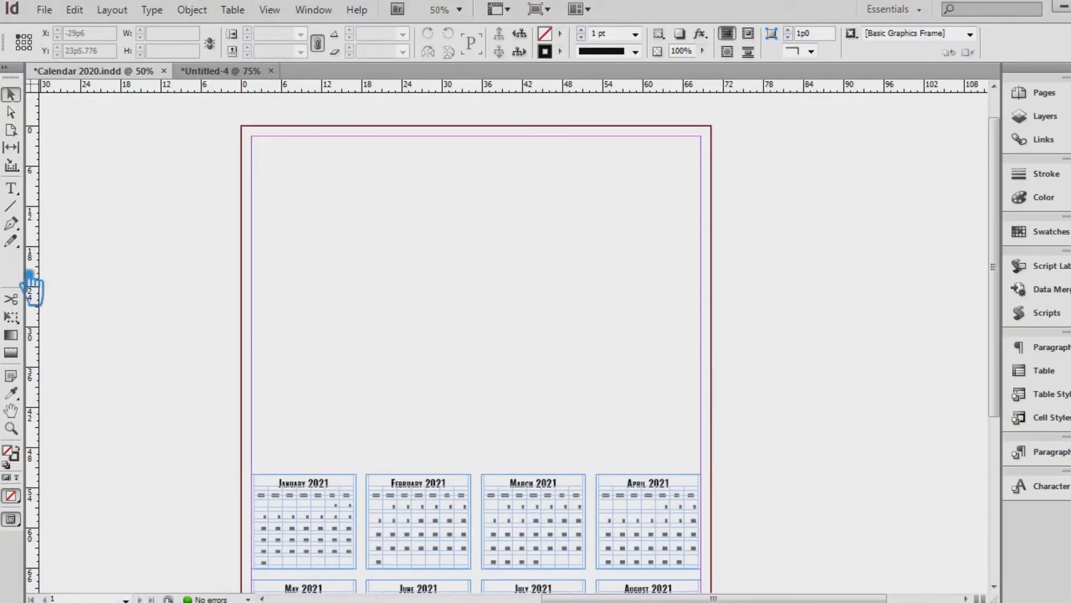
left_click(12, 276)
key("ctrl+z")
left_click(17, 96)
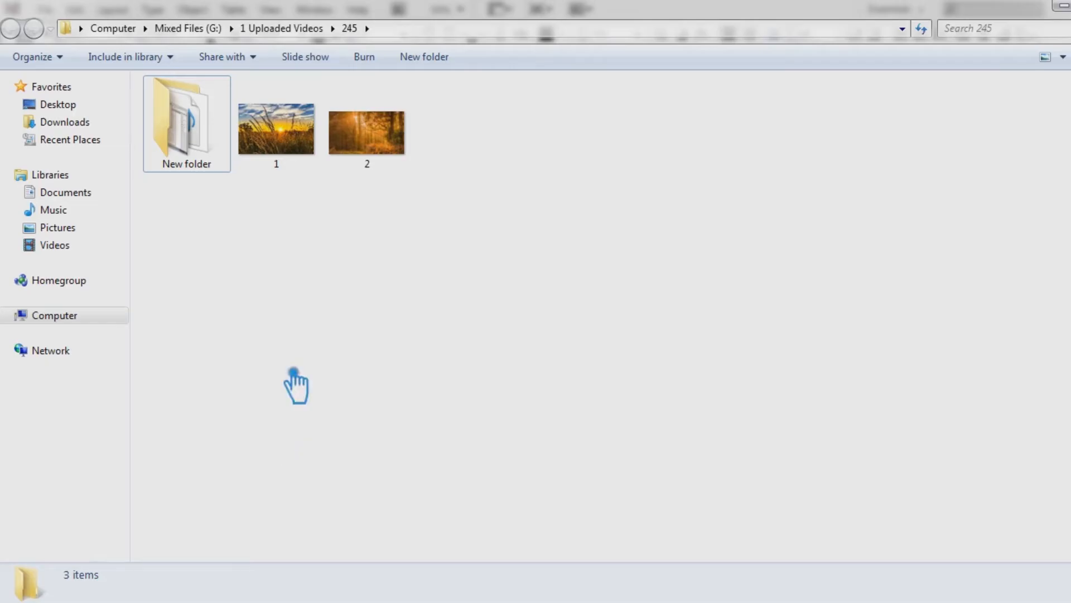
Try placing image 1 from the 245 folder inside the black rectangle, enlarge it to about 188% to cover the frame, and undo the placement
left_click_drag(276, 129, 569, 600)
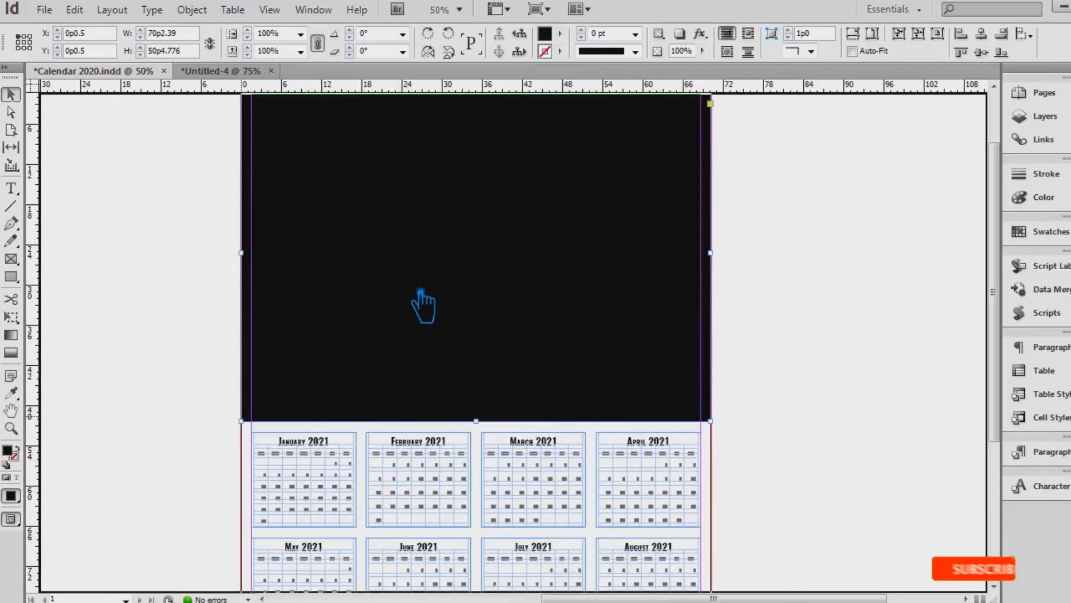
left_click_drag(418, 304, 418, 286)
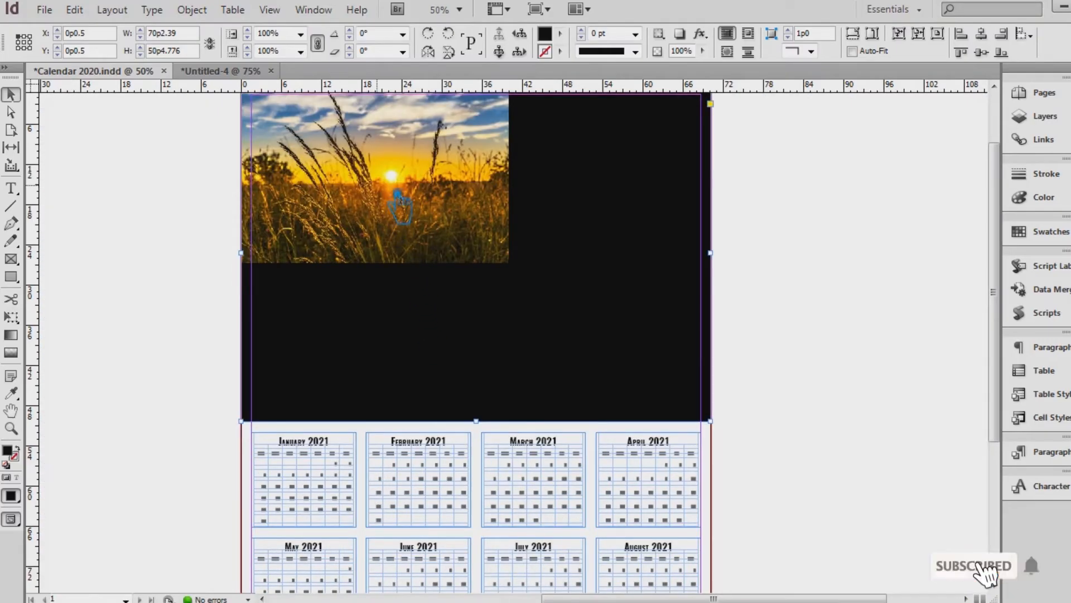
left_click_drag(484, 241, 757, 428)
key("ctrl+z")
left_click_drag(812, 315, 856, 380)
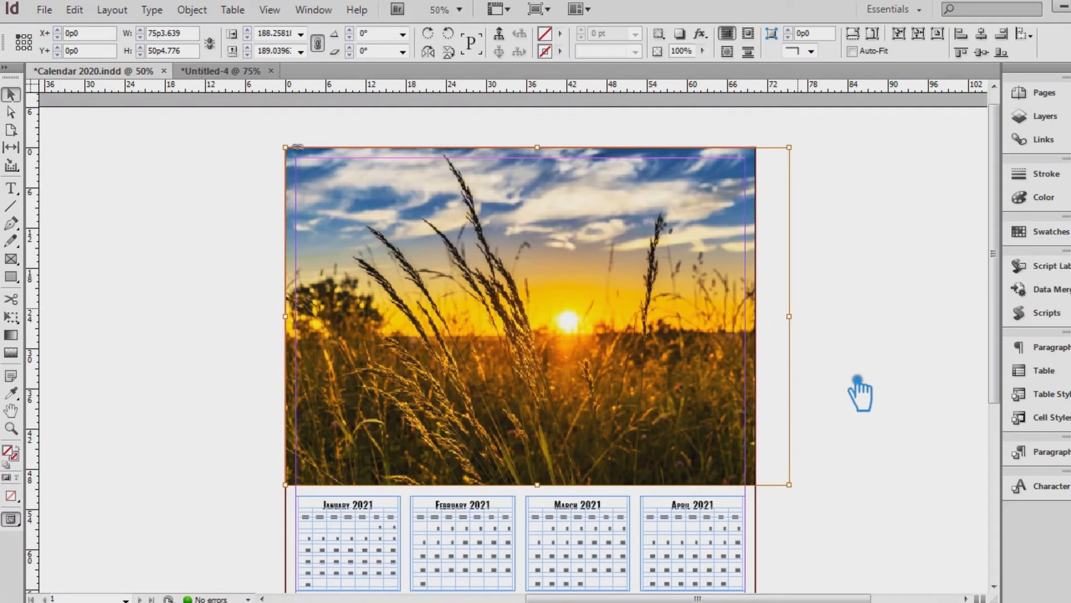
key("ctrl+z")
key("ctrl+z")
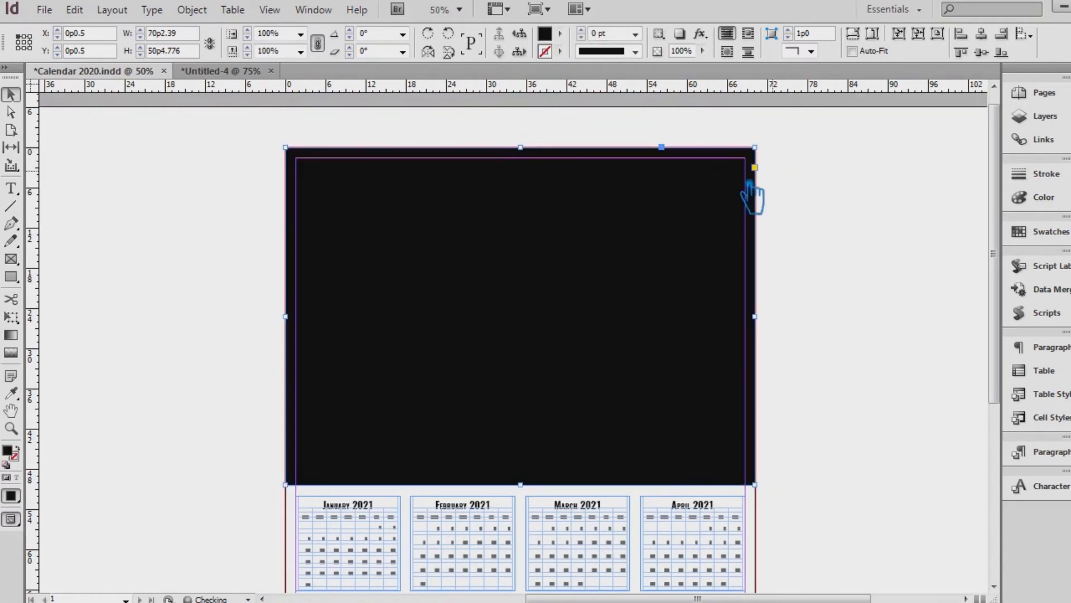
Try placing image 1 over the black rectangle at about 71p10 by 50p10, and remove both the image and the rectangle
key("alt+Tab")
left_click_drag(311, 179, 337, 186)
mouse_move(309, 120)
left_mouse_down()
mouse_move(298, 110)
mouse_move(720, 441)
mouse_move(781, 462)
left_mouse_up()
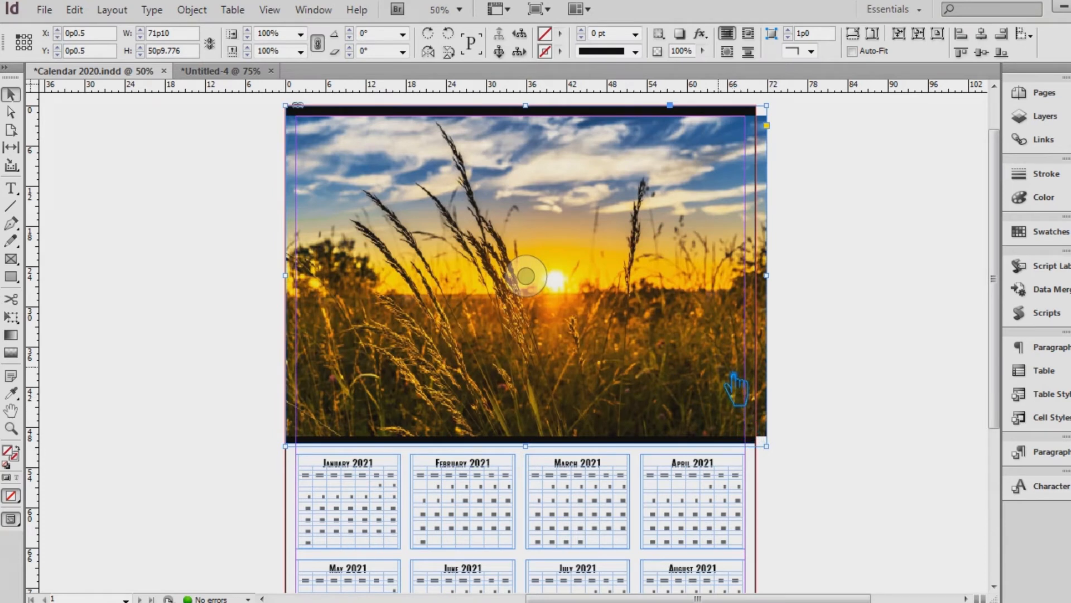
key("ctrl+z")
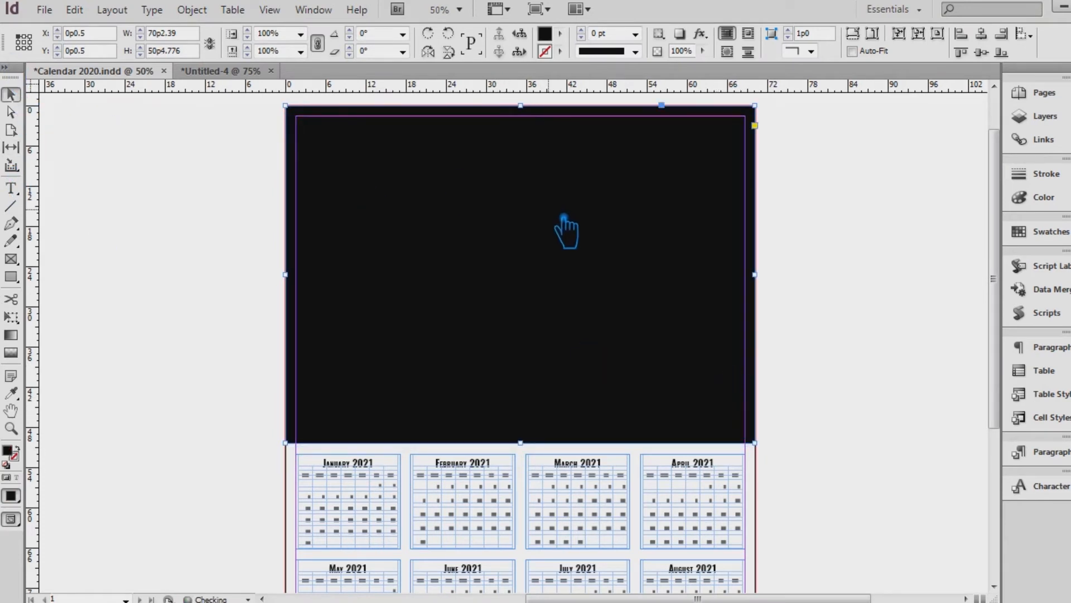
key("ctrl+z")
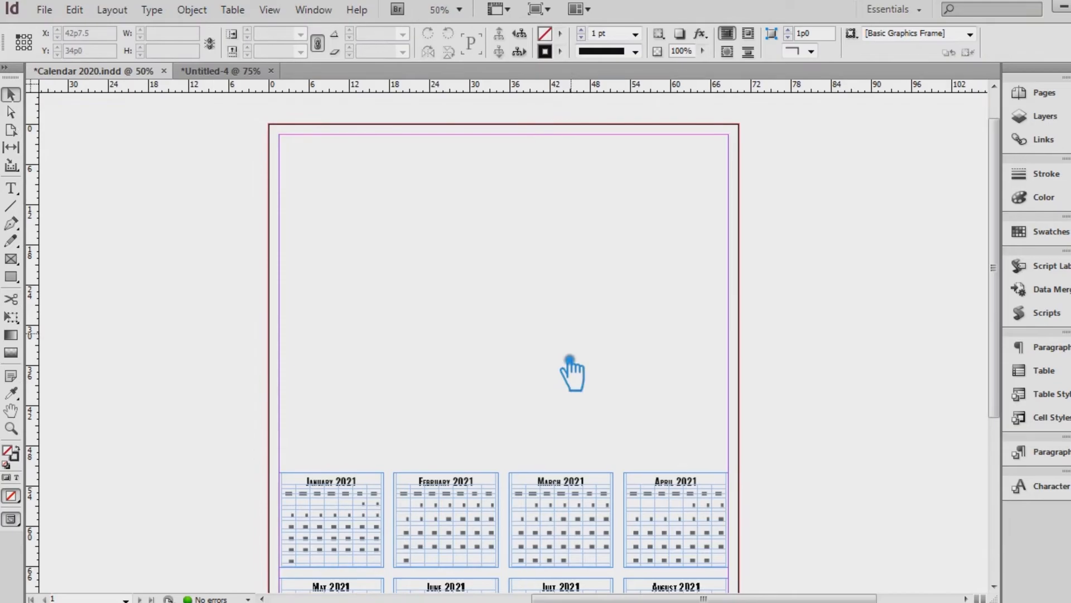
Place image 1 in a frame spanning the page above the months and enlarge the picture to about 196% to fill it
key("alt+Tab")
left_click_drag(275, 119, 764, 509)
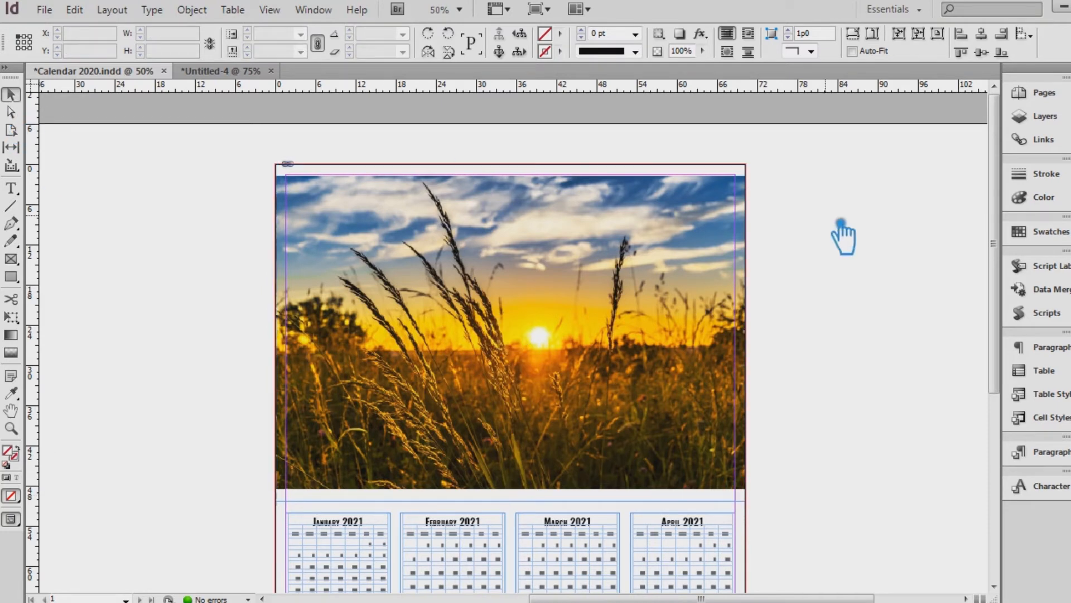
left_click(542, 248)
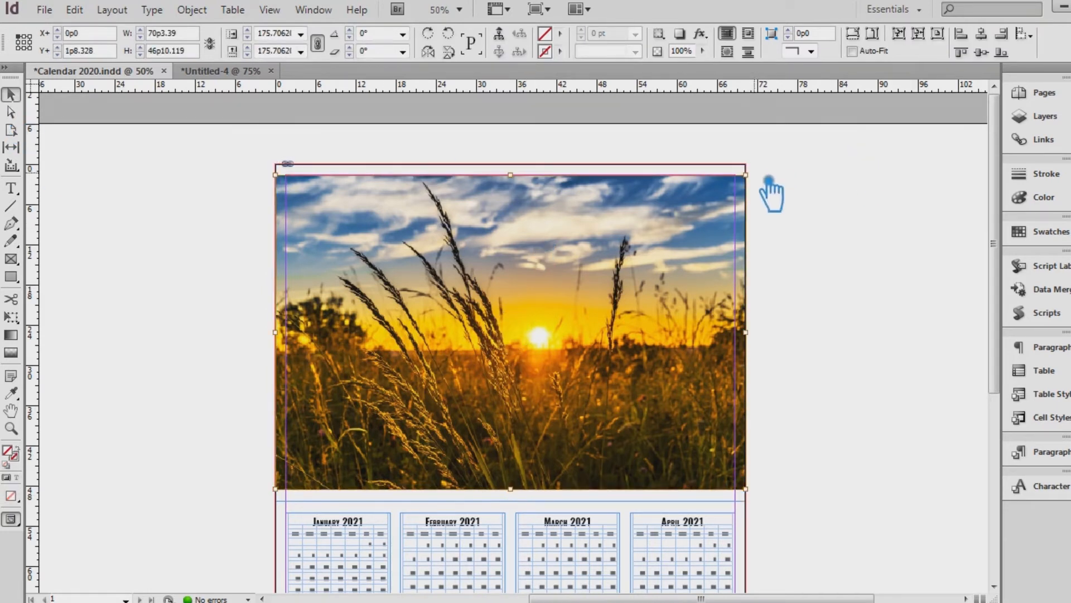
left_click_drag(760, 184, 789, 174)
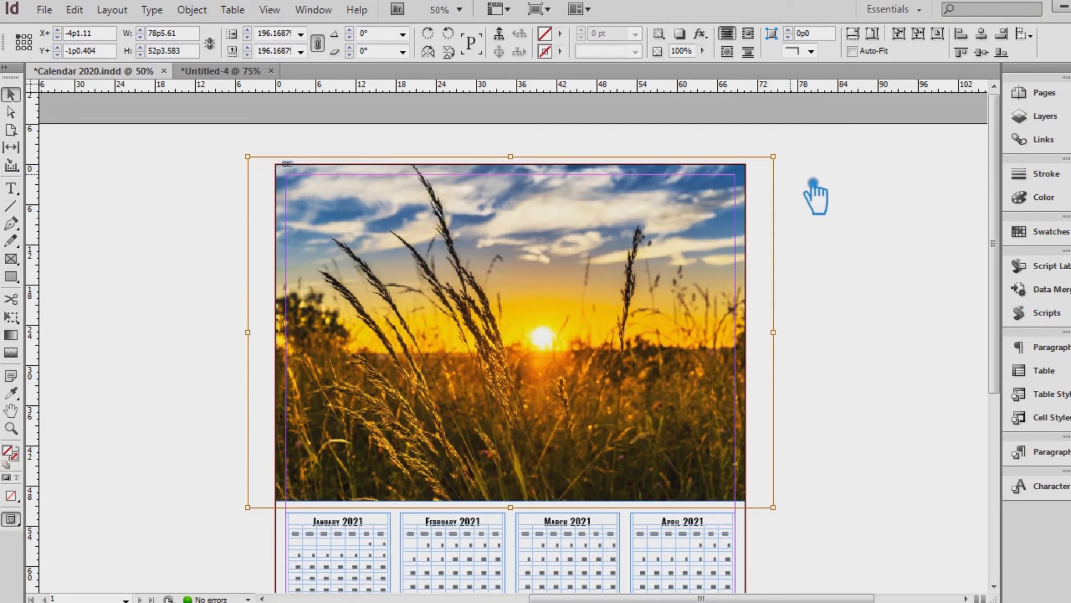
left_click(867, 250)
left_click_drag(886, 321, 870, 275)
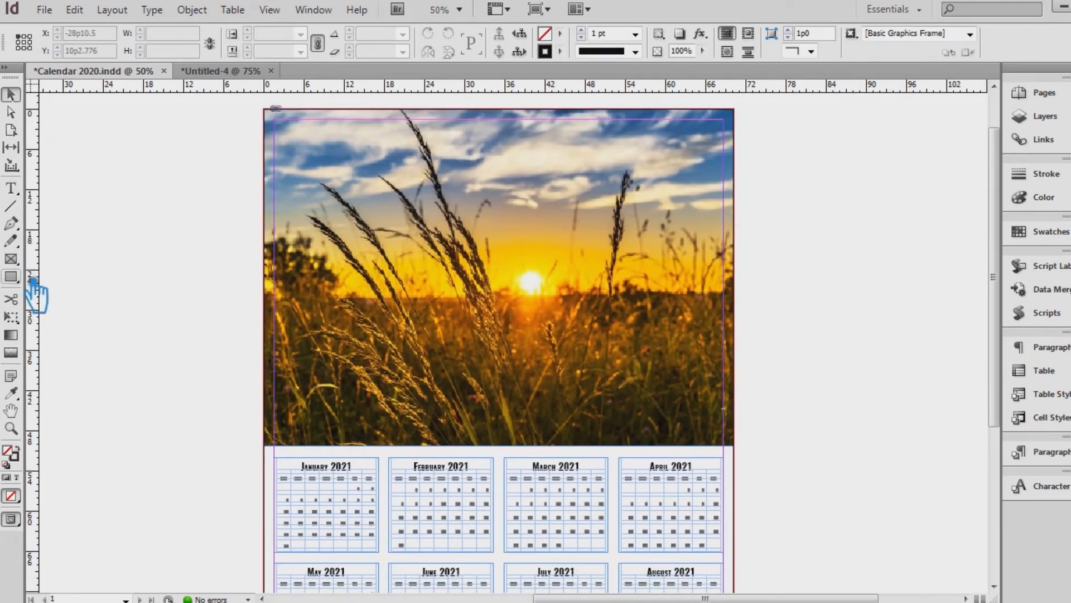
Add a text frame about 67p1 by 10p7 across the lower part of the photo, containing "Calendar 2021" at 36 pt
left_click(10, 188)
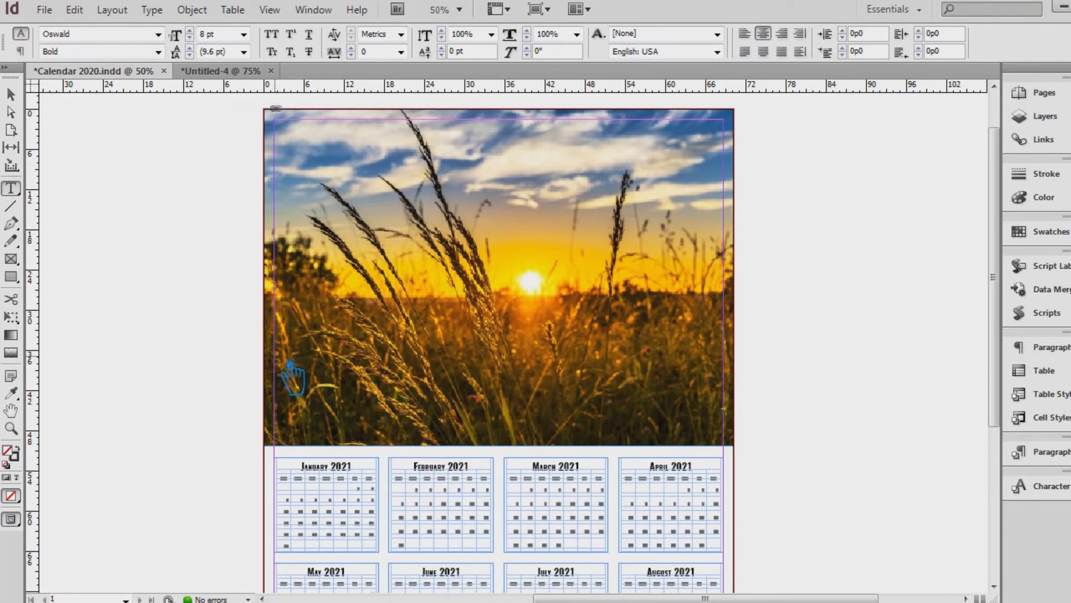
left_click(11, 96)
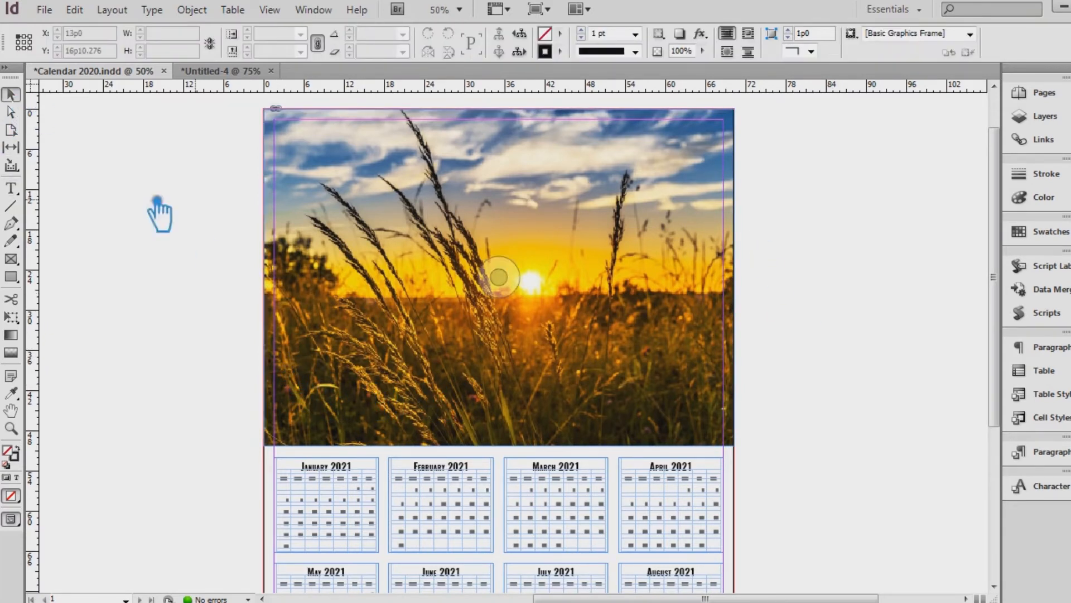
left_click(11, 188)
left_click_drag(275, 348, 738, 425)
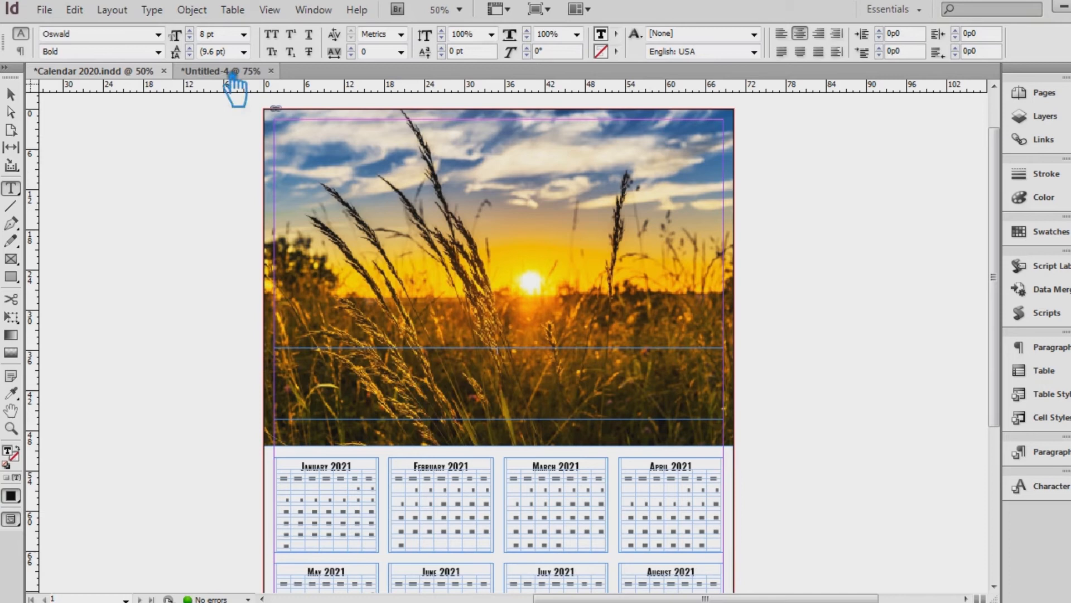
left_click(243, 34)
left_click(209, 179)
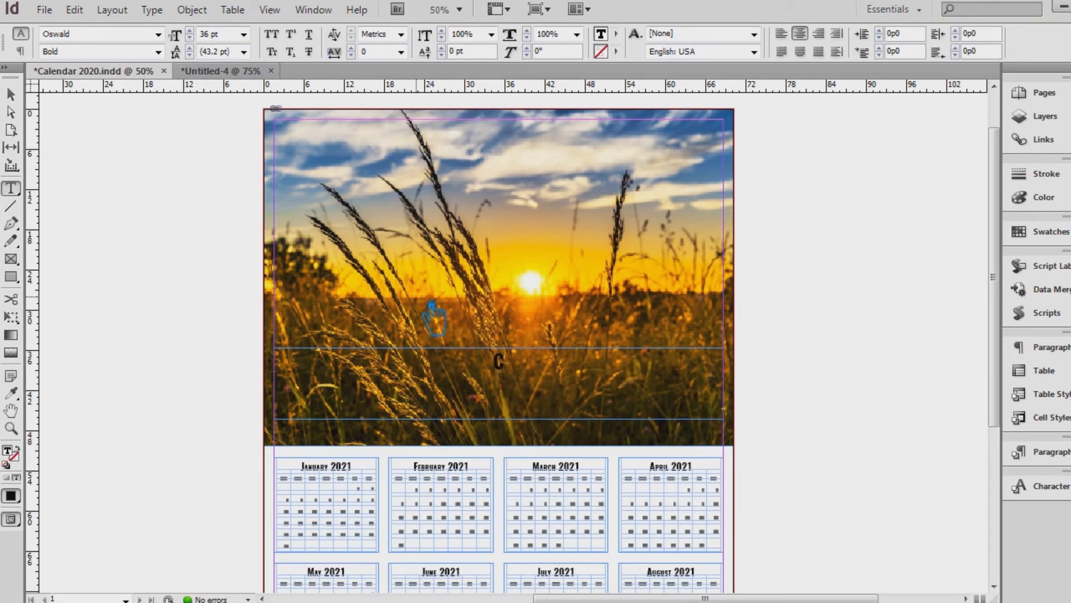
type("Calendar 2021")
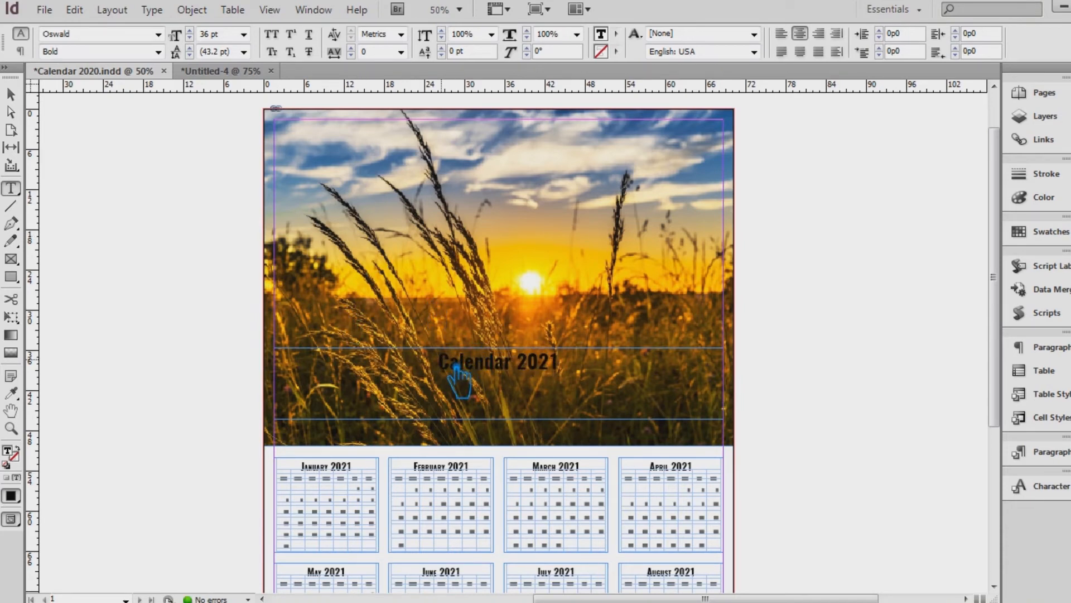
left_click(11, 94)
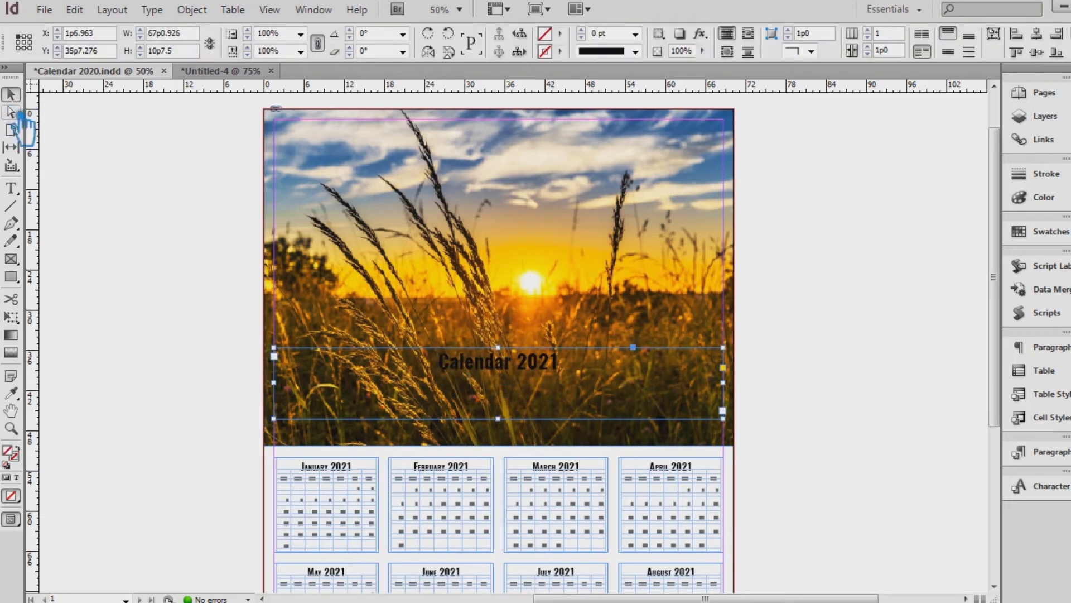
Format the "Calendar 2021" title in all caps with the Oswald Heavy style at 90 pt
triple_click(383, 362)
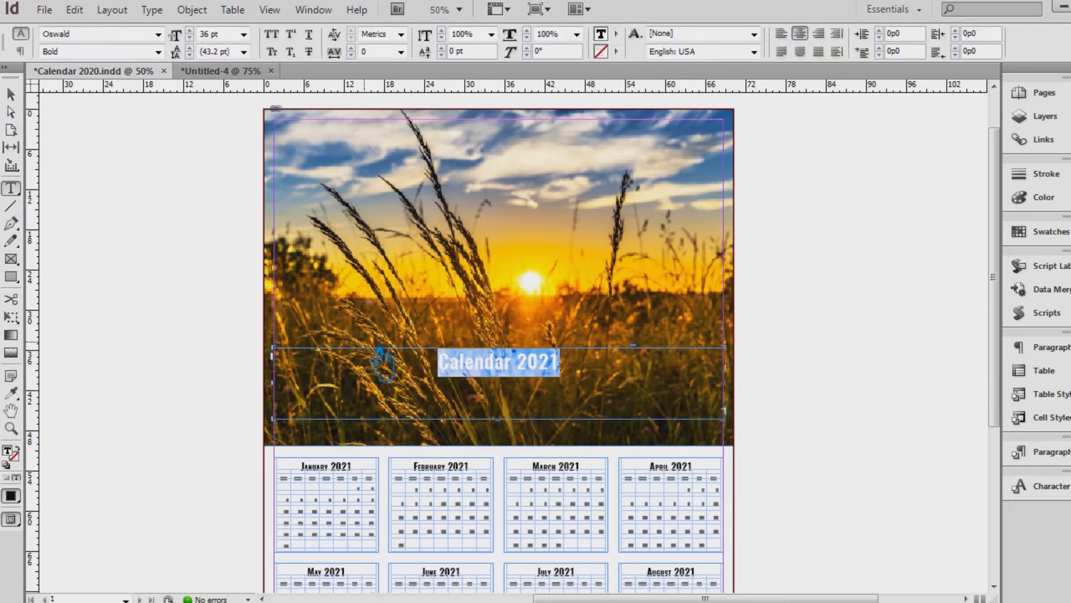
left_click(271, 34)
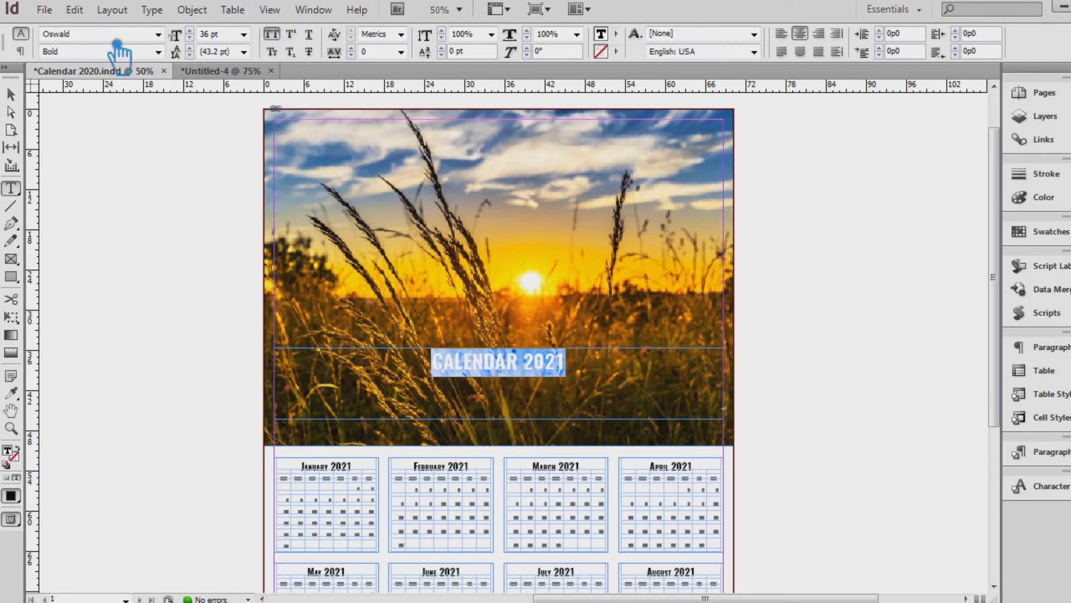
left_click(158, 51)
left_click(104, 194)
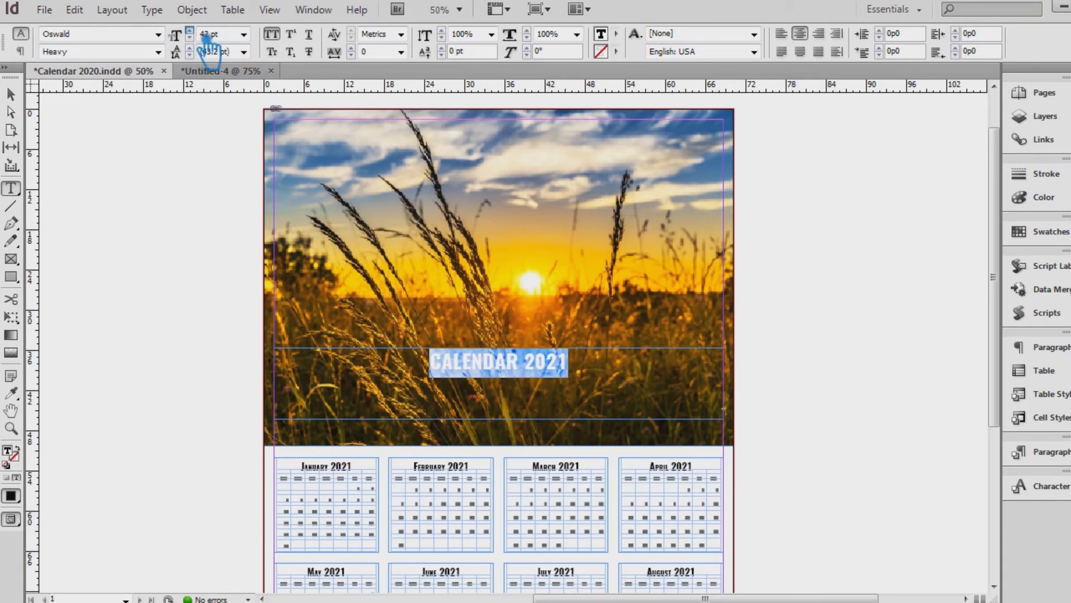
left_click(189, 31)
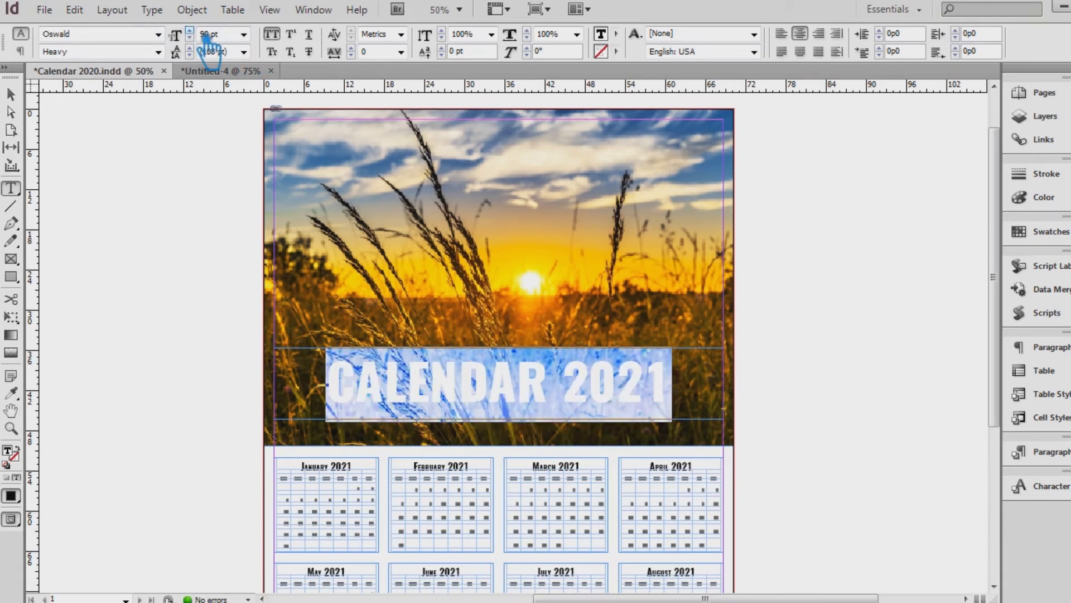
left_click(10, 95)
Tighten the tracking of the CALENDAR 2021 title to -40
left_click(11, 188)
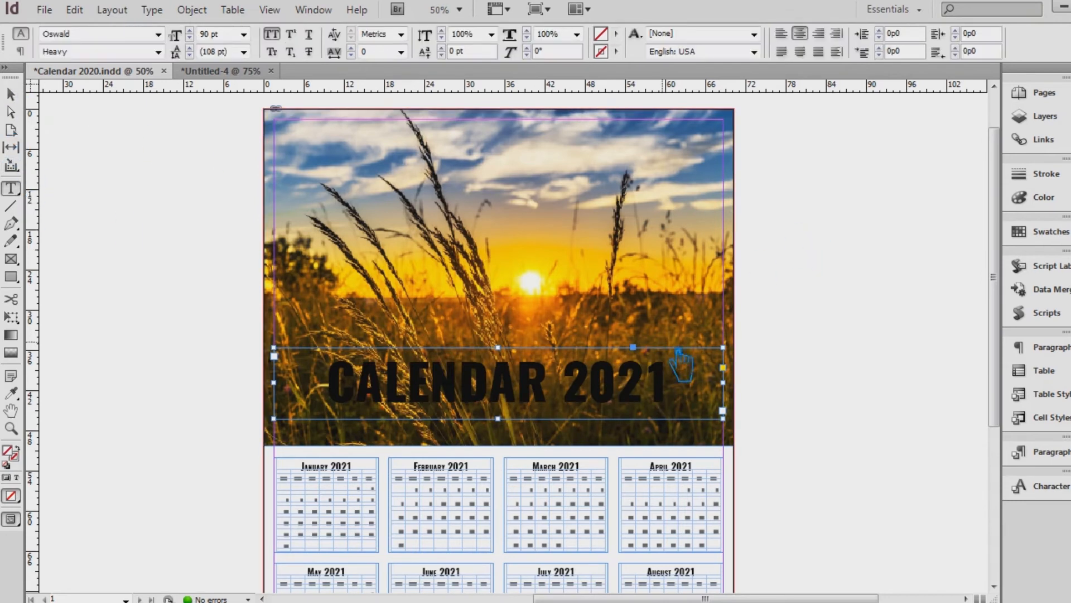
left_click_drag(669, 391, 229, 343)
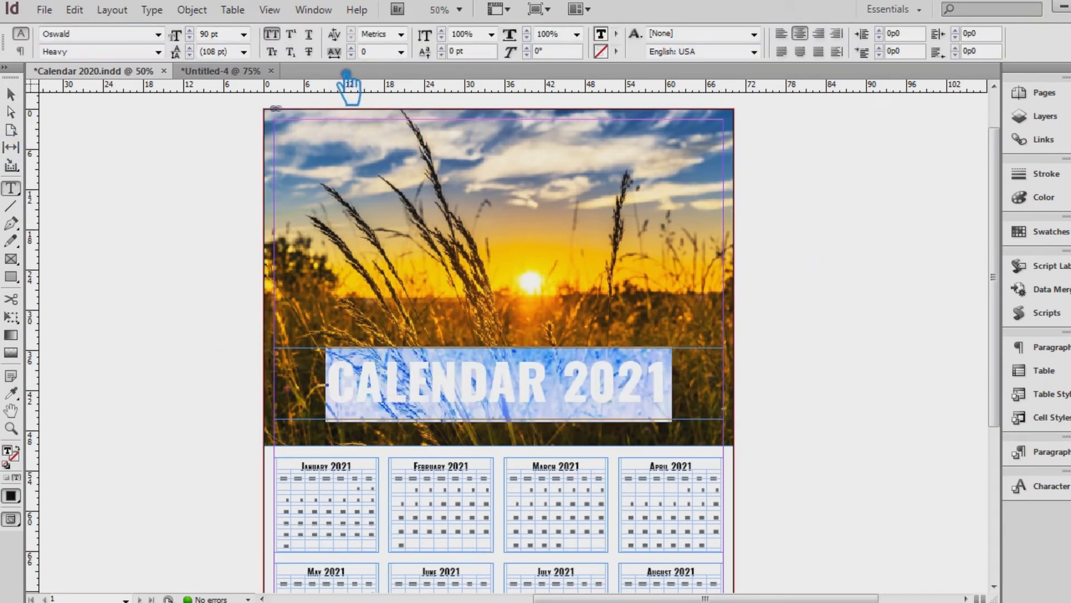
left_click(351, 54)
left_click(351, 54)
left_click(351, 54)
left_click(351, 54)
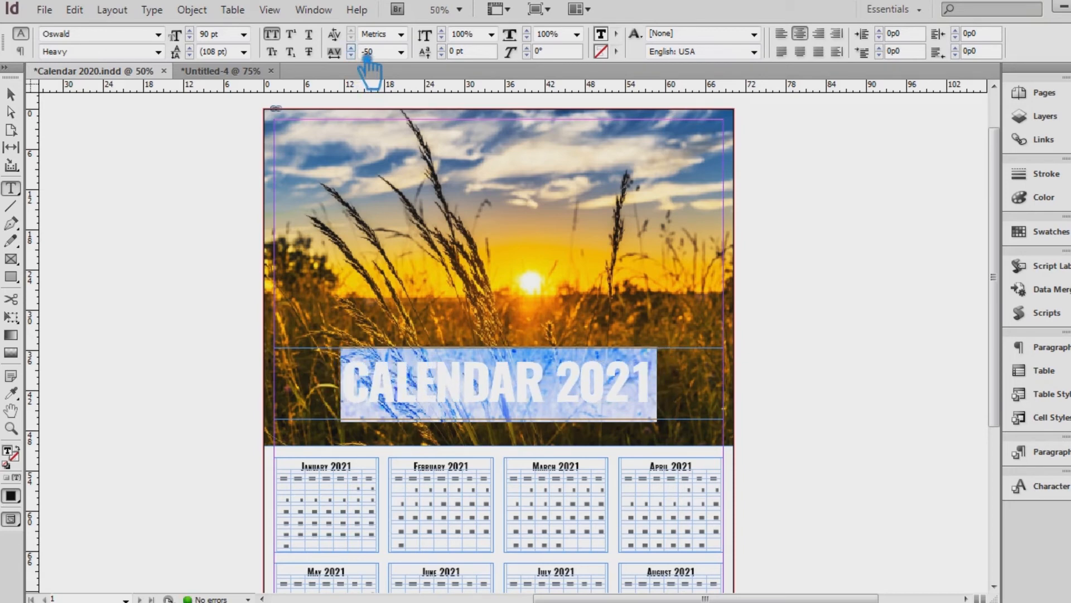
left_click(10, 95)
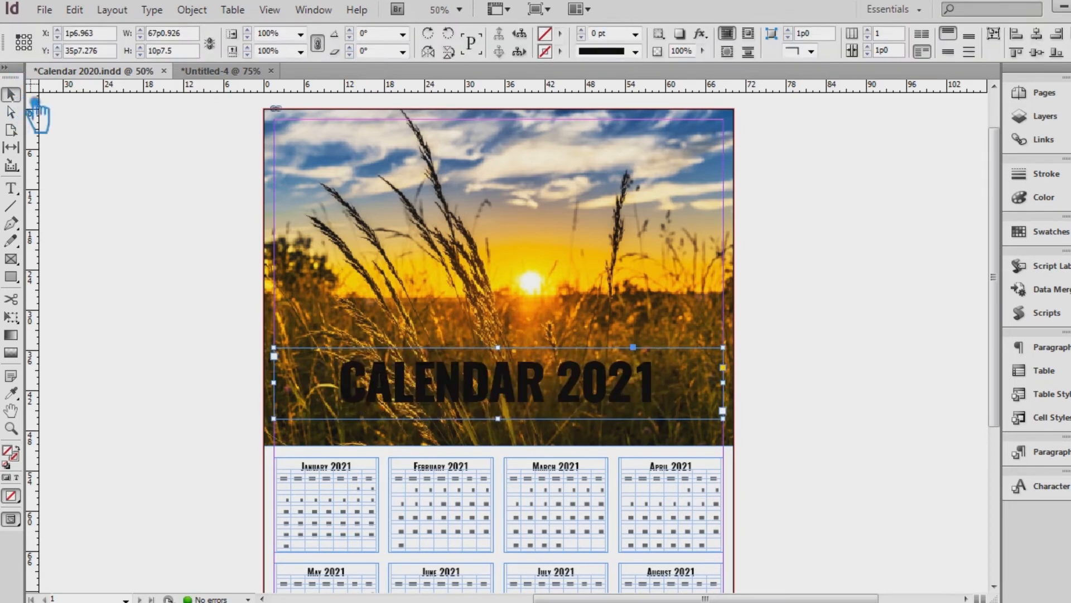
left_click(624, 51)
left_click(620, 54)
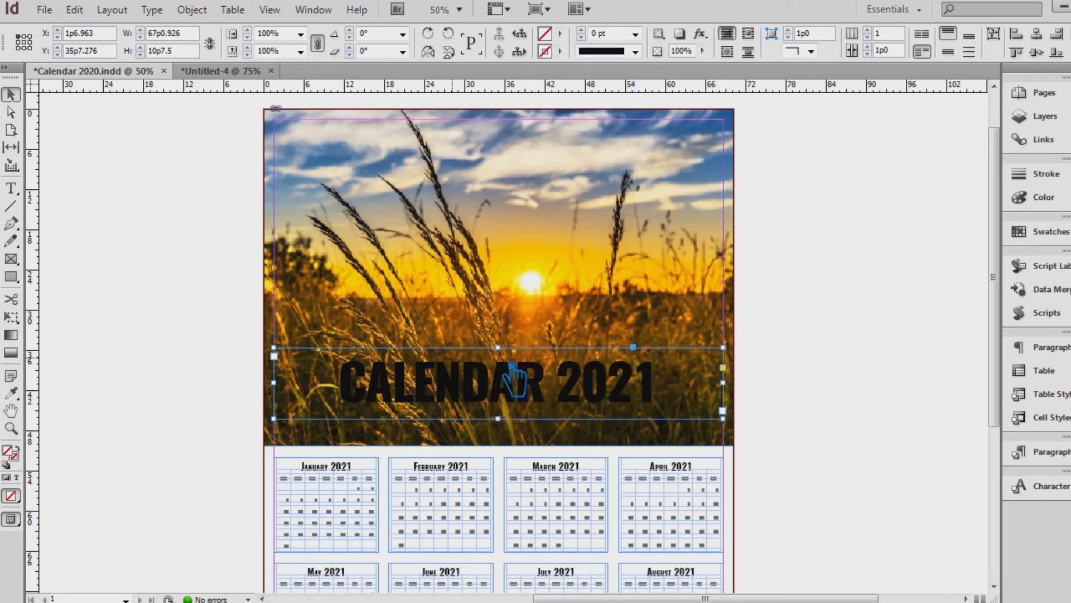
Fill the CALENDAR 2021 title text with white and move the title up over the sun in the photo
left_click(11, 188)
left_click_drag(661, 390, 337, 196)
double_click(14, 459)
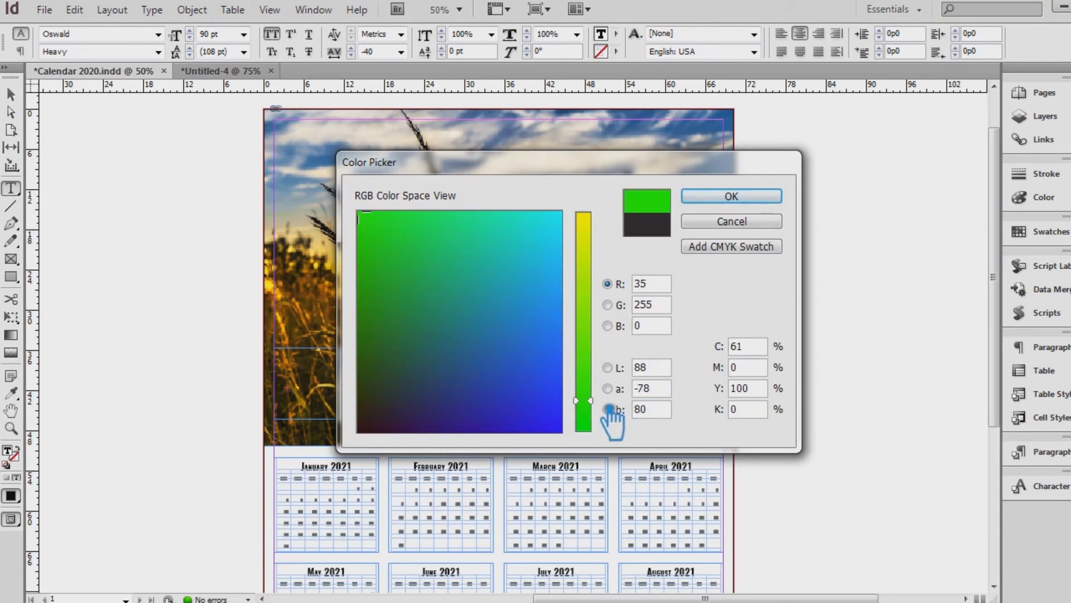
left_click_drag(604, 402, 598, 173)
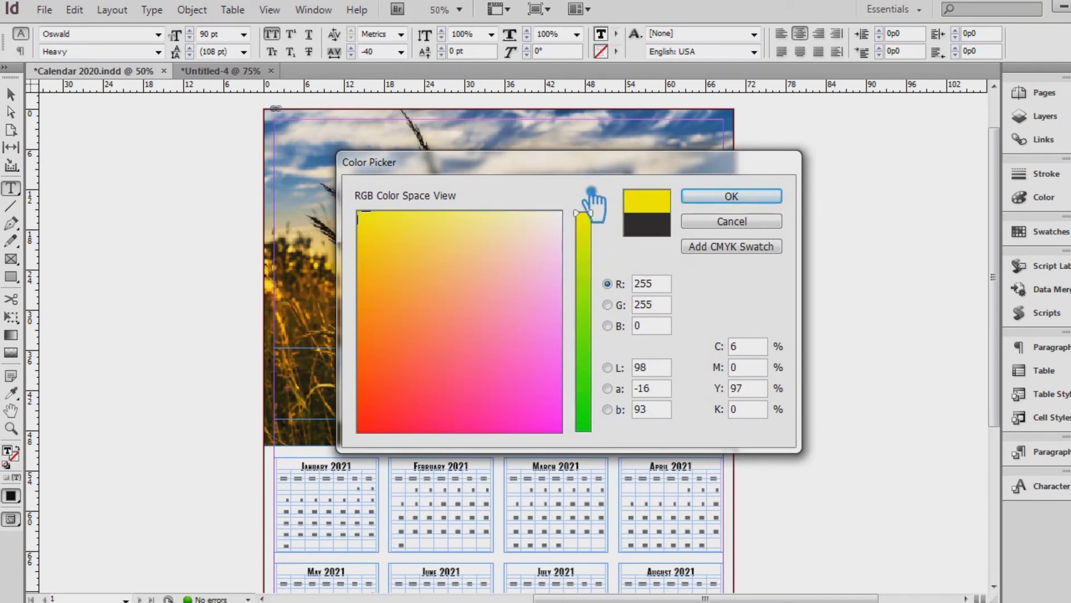
double_click(761, 348)
key("BackSpace")
left_click(643, 369)
double_click(732, 389)
type("1")
double_click(734, 347)
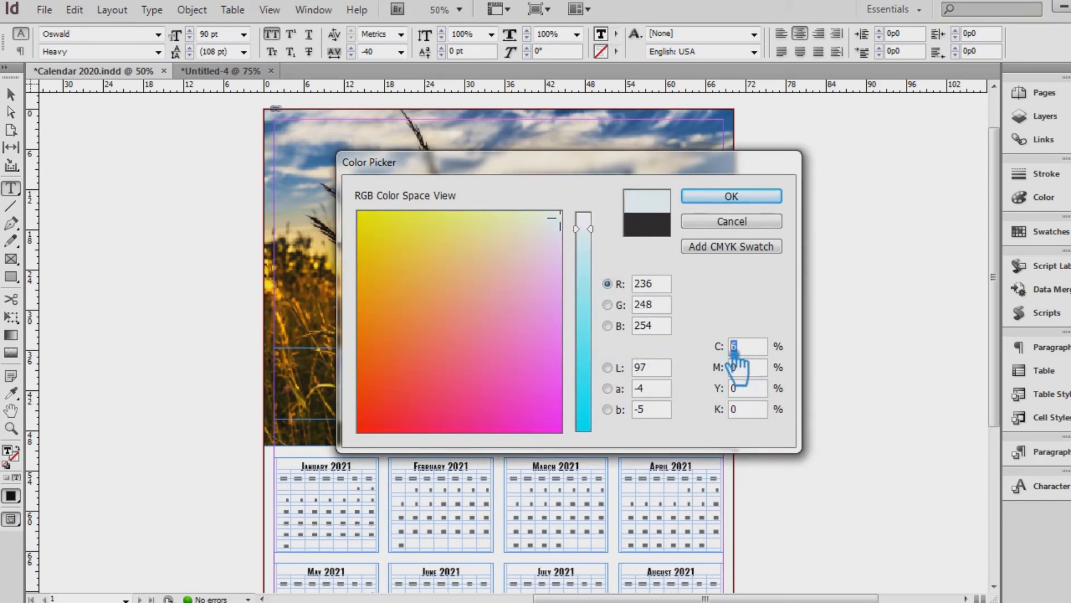
key("Tab")
left_click(731, 196)
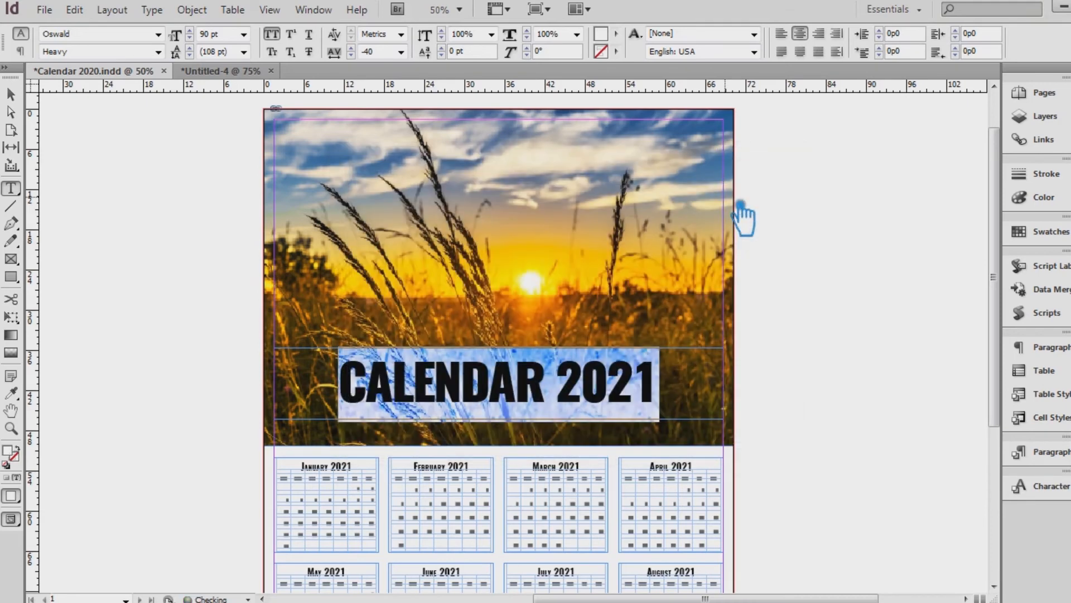
key("Escape")
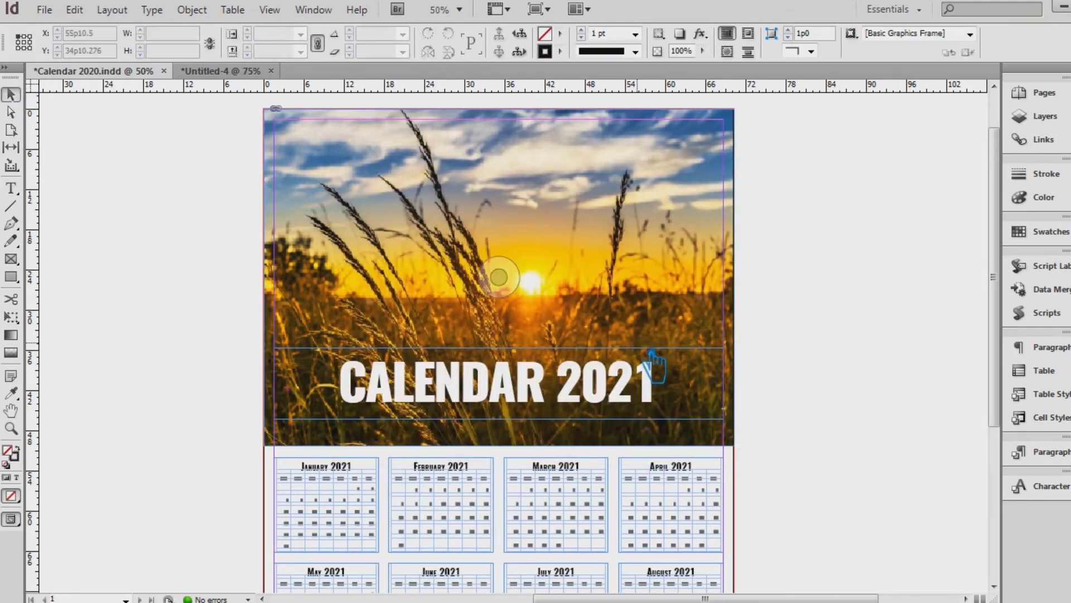
left_click_drag(643, 360, 642, 271)
Try a drop shadow on the title in Normal mode at 75% opacity, with distance 1p9, angle 90° and size 0p8
left_click(196, 10)
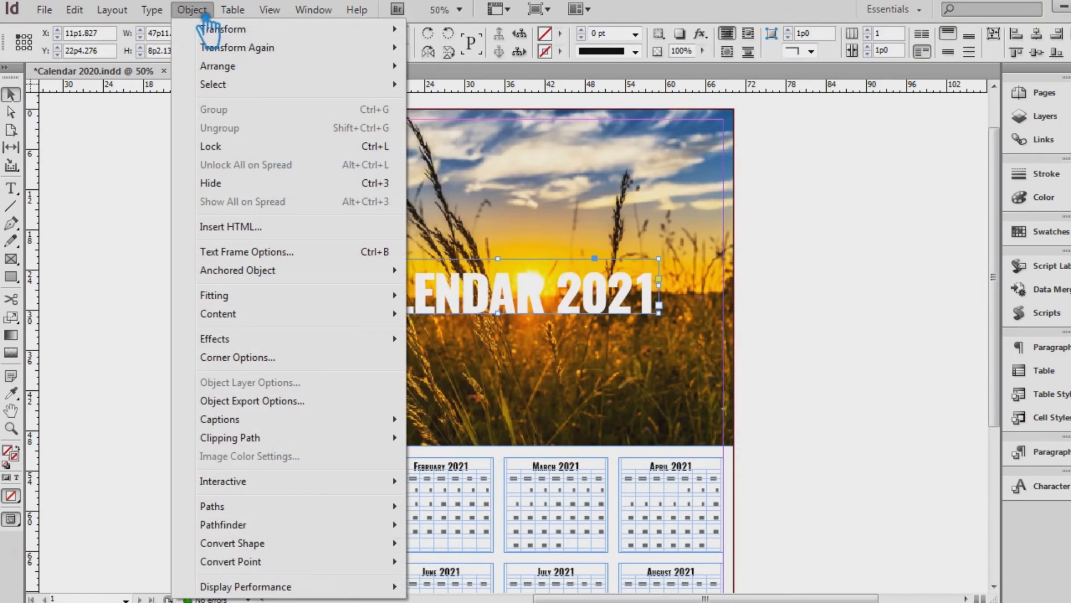
mouse_move(306, 340)
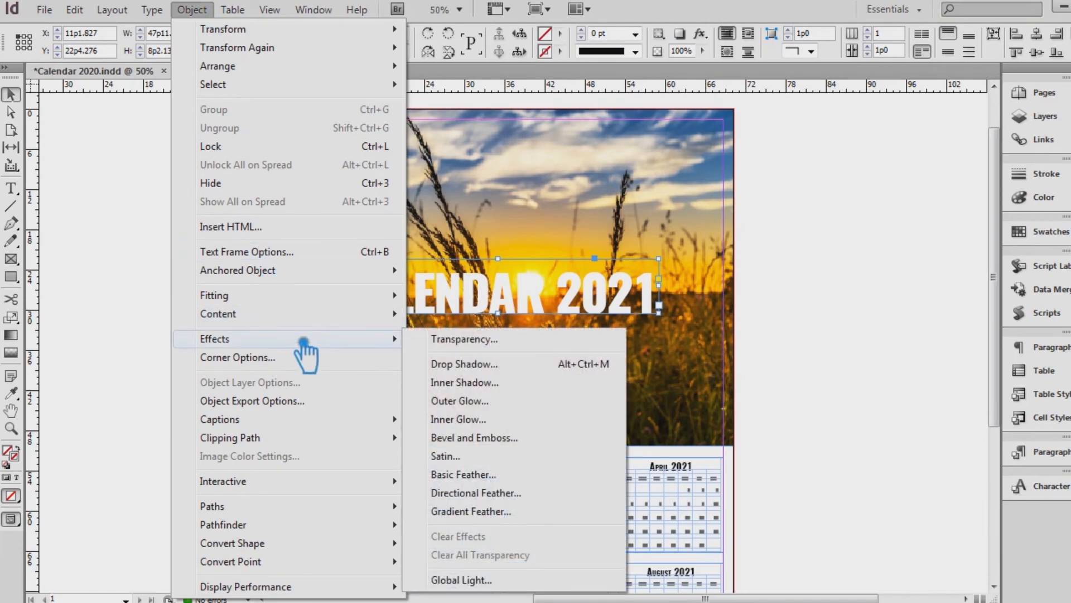
left_click(487, 364)
left_click_drag(541, 151, 1032, 129)
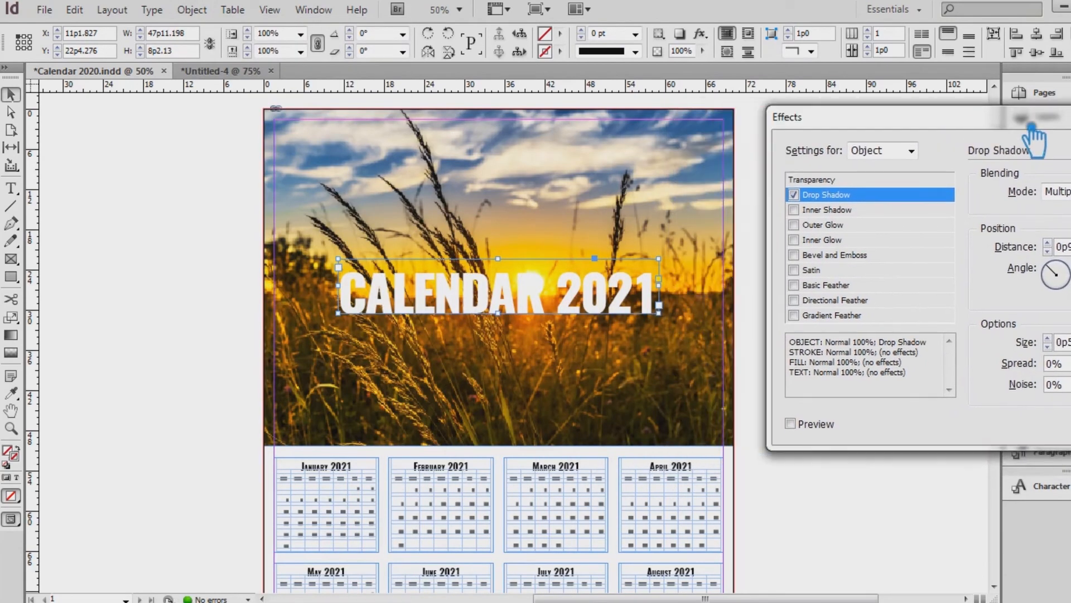
left_click_drag(864, 118, 731, 124)
left_click(923, 272)
left_click(933, 269)
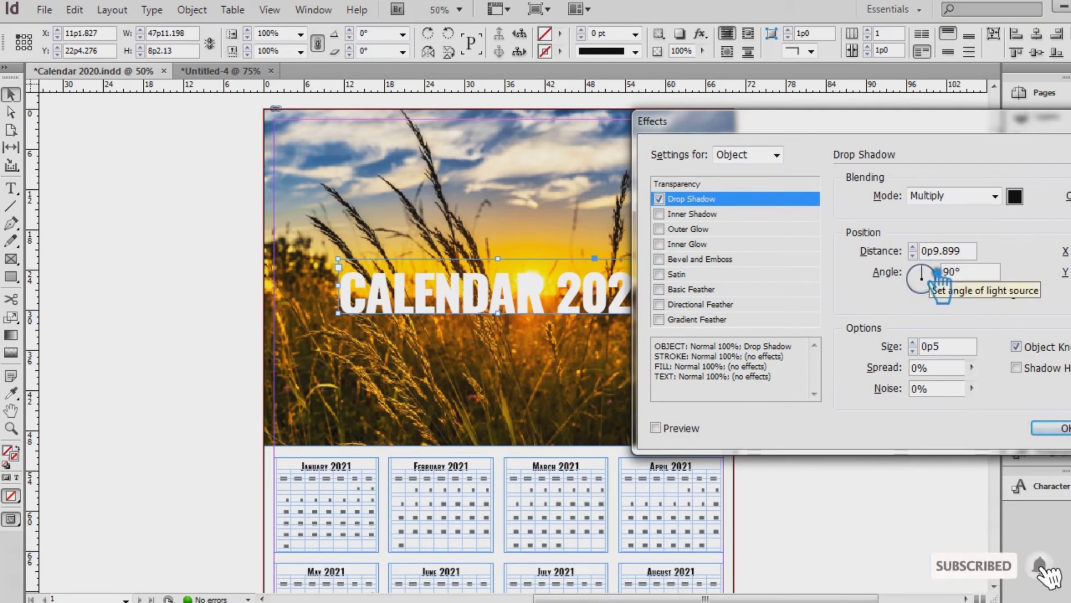
left_click(995, 197)
left_click(958, 215)
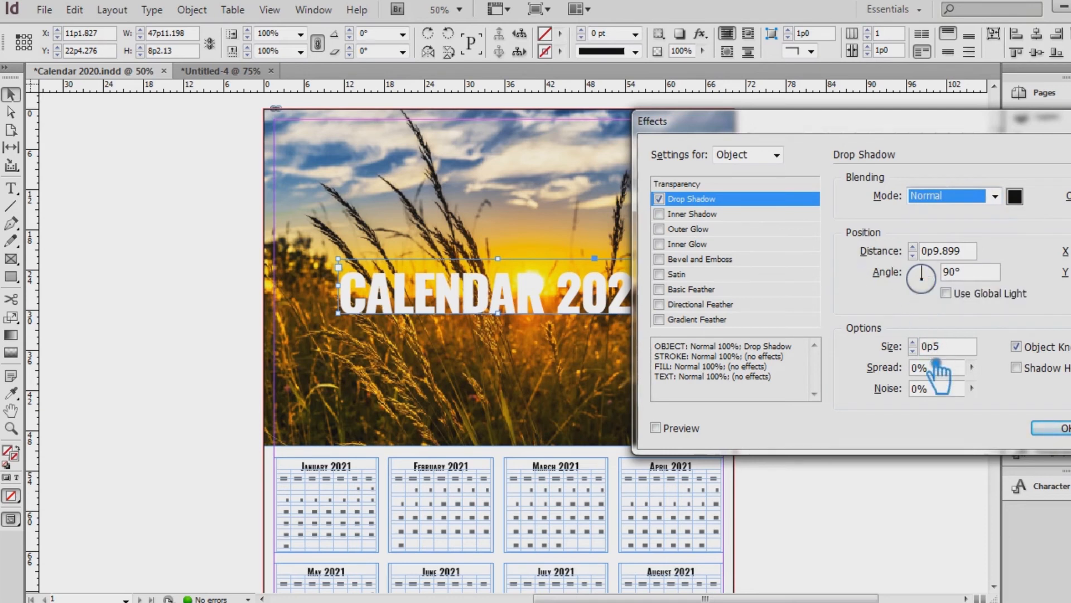
left_click_drag(920, 122, 850, 126)
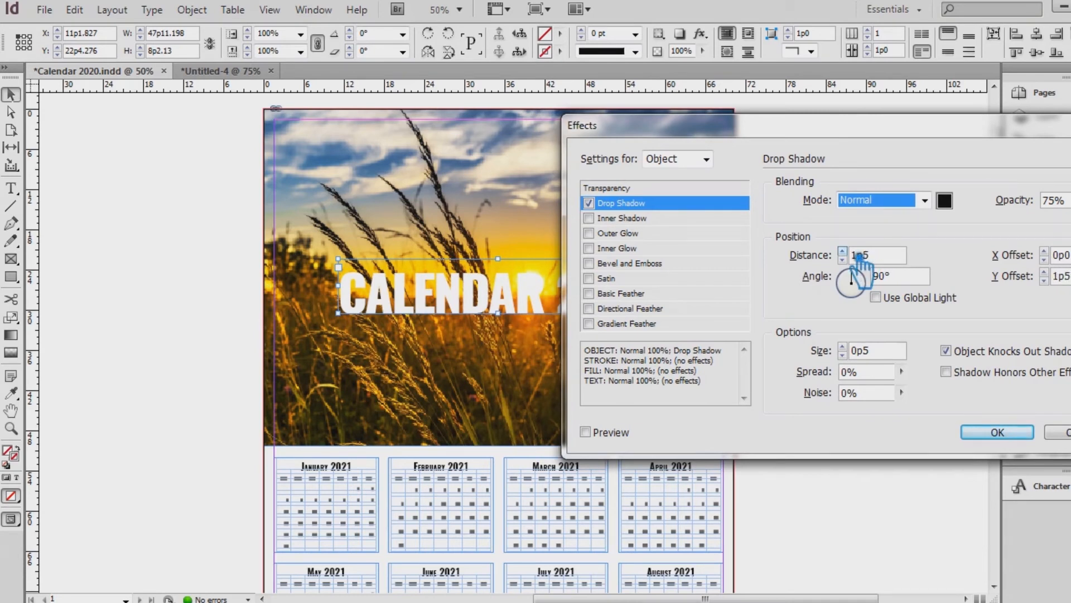
key("Up")
left_click_drag(776, 130, 607, 165)
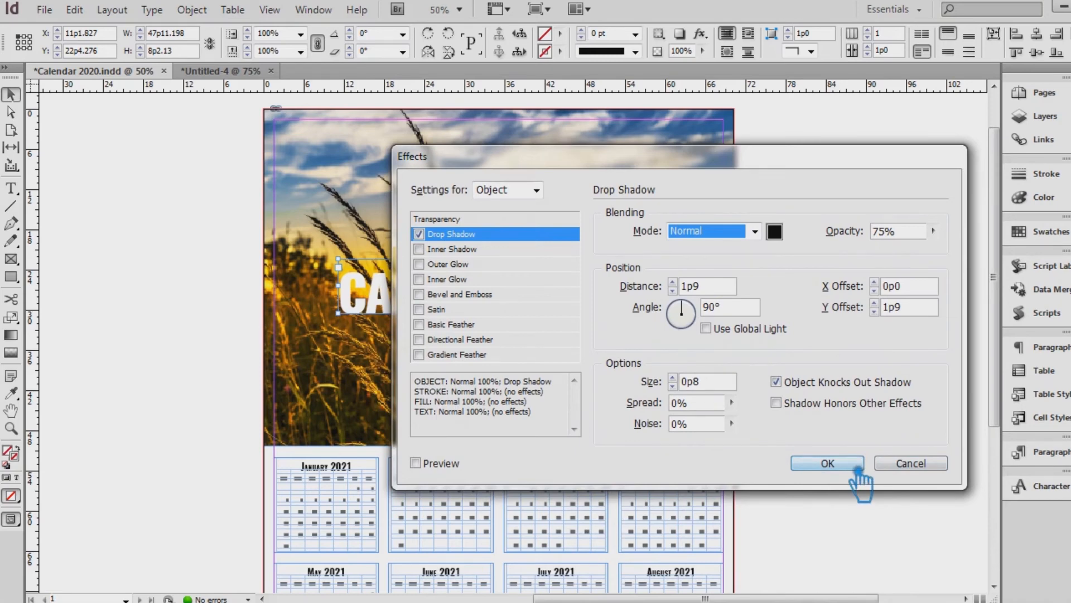
left_click(828, 463)
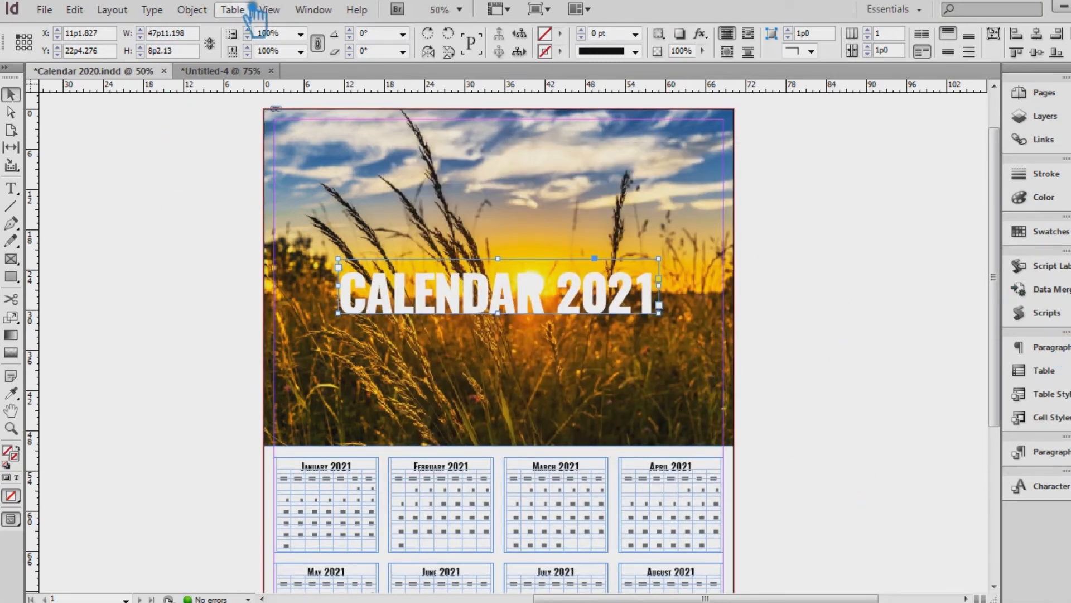
Apply a drop shadow to the title in Normal mode at 100% opacity, with angle 90° and size 0p7
left_click(192, 10)
mouse_move(281, 339)
left_click(498, 363)
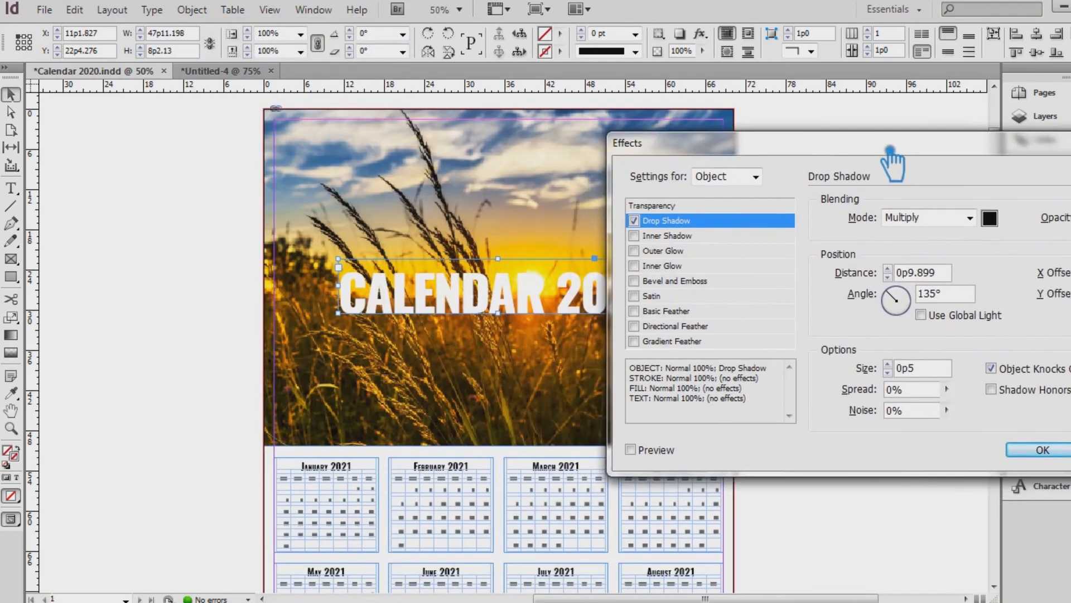
left_click_drag(948, 200, 1013, 226)
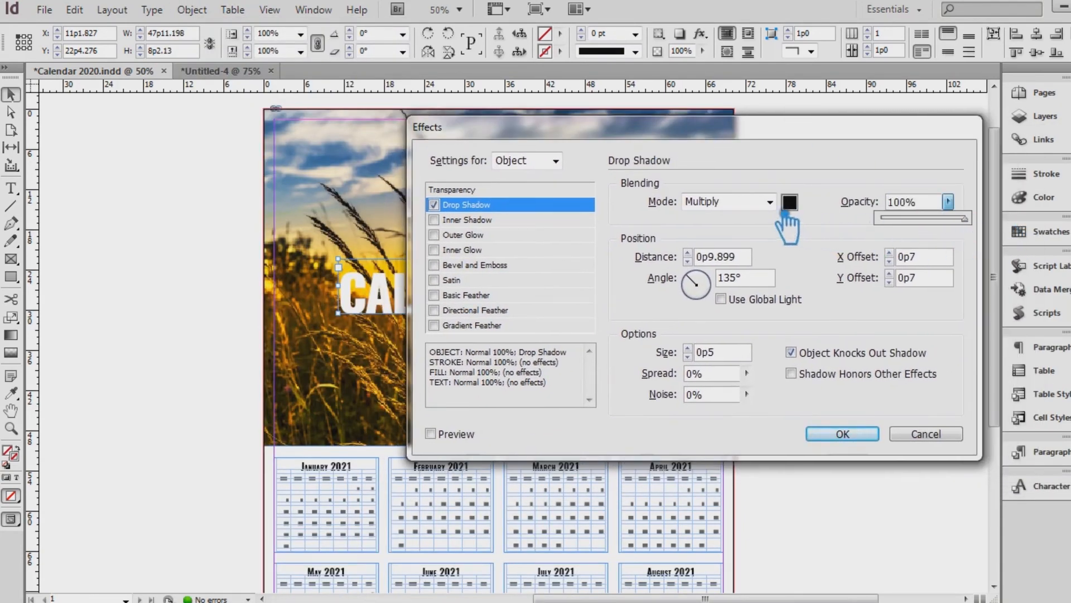
left_click(748, 204)
left_click(747, 205)
left_click(725, 218)
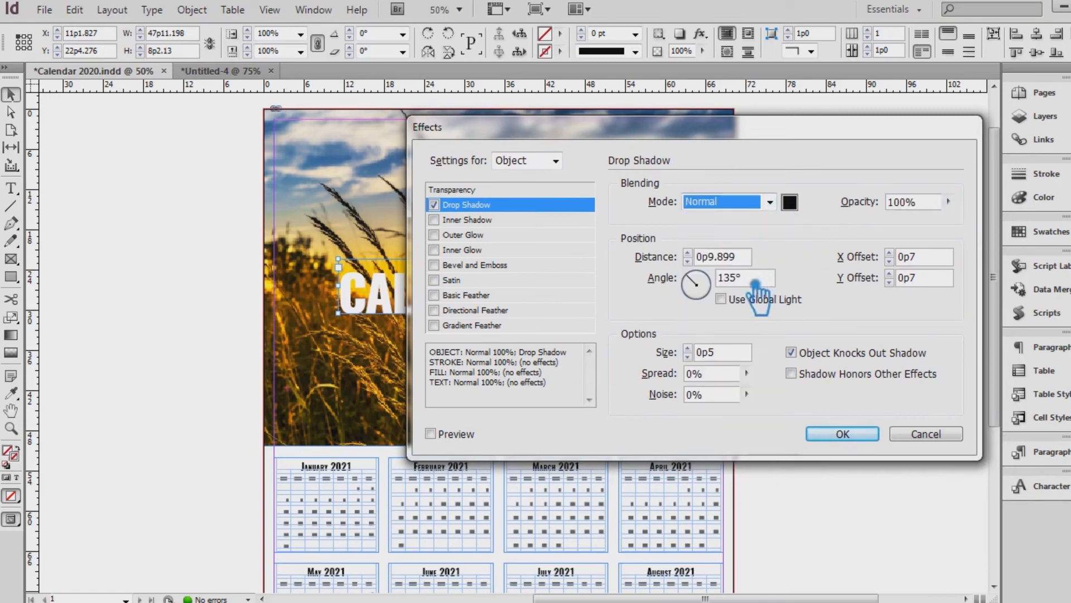
left_click(720, 281)
type("90")
left_click(688, 348)
left_click_drag(620, 147, 819, 130)
left_click(886, 332)
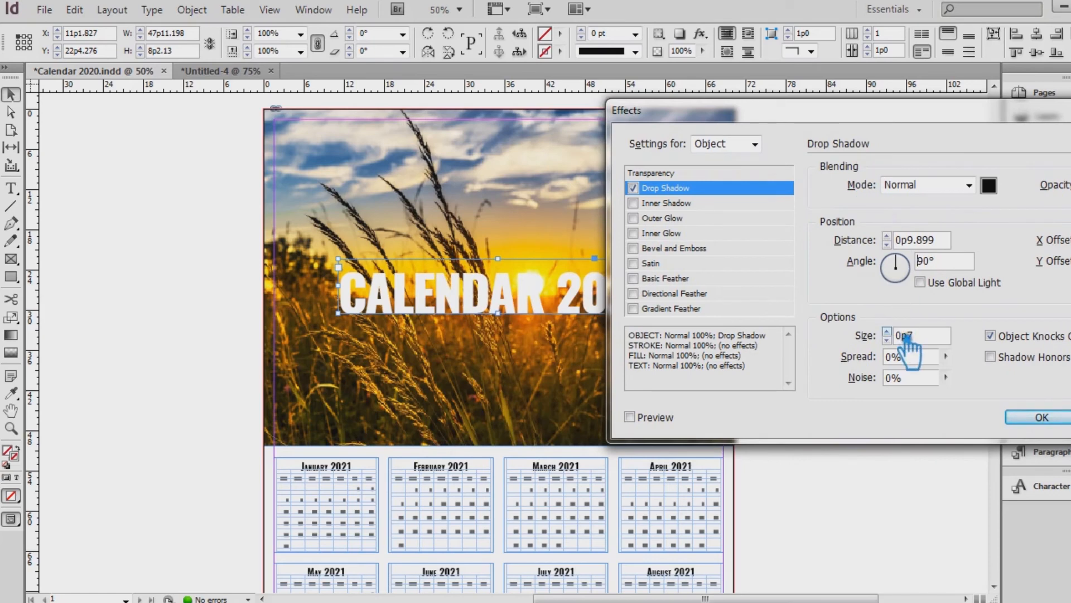
left_click(1066, 420)
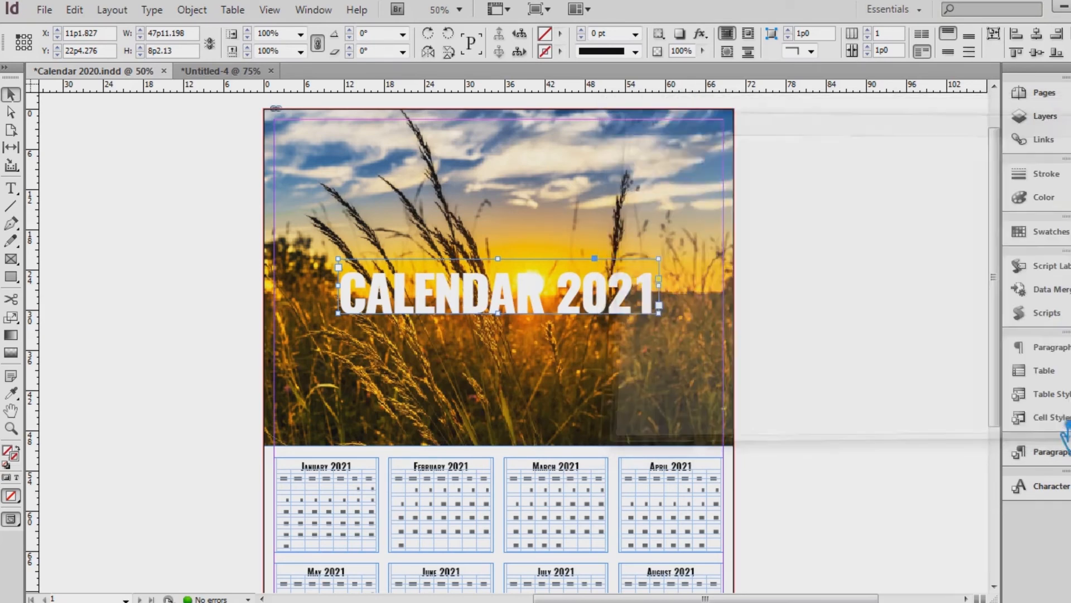
left_click(874, 257)
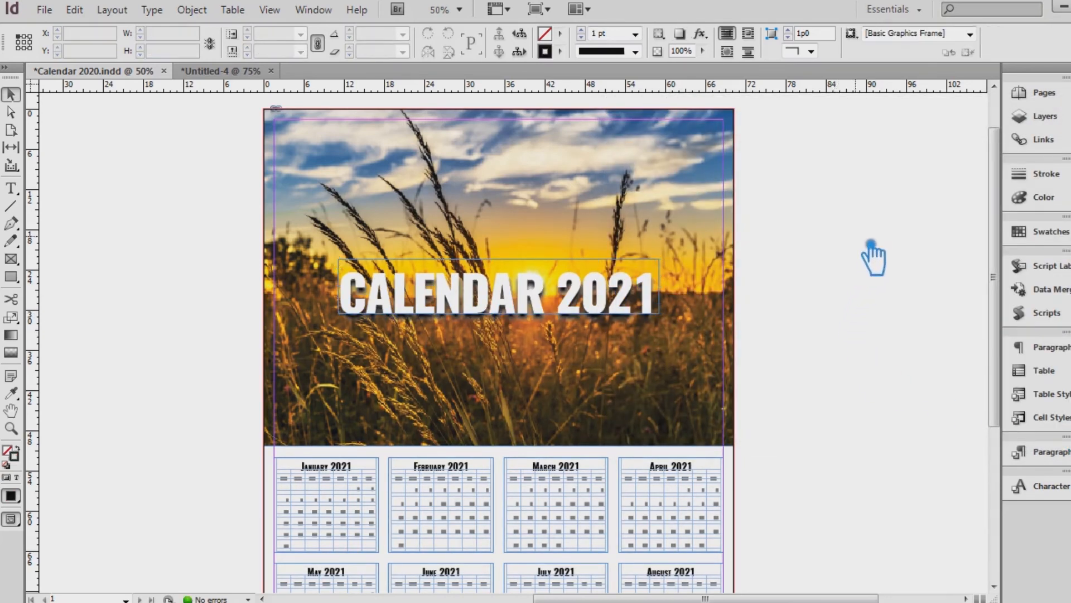
key("ctrl+1")
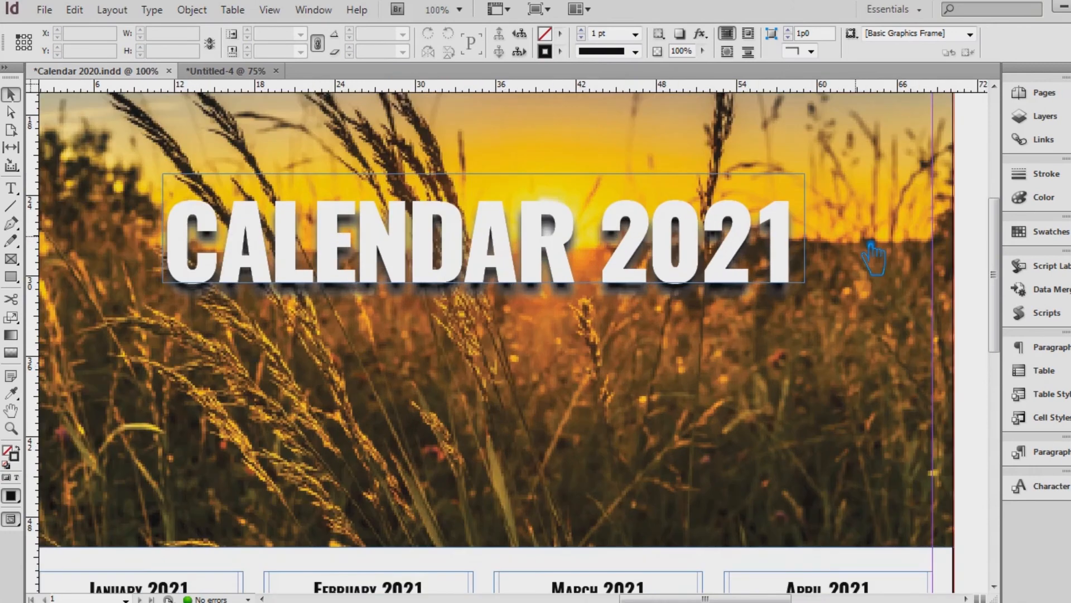
Turn on Use Global Light for the CALENDAR 2021 title's drop shadow and set its angle to -90°, with size 0p5
key("ctrl+5")
left_click(608, 295)
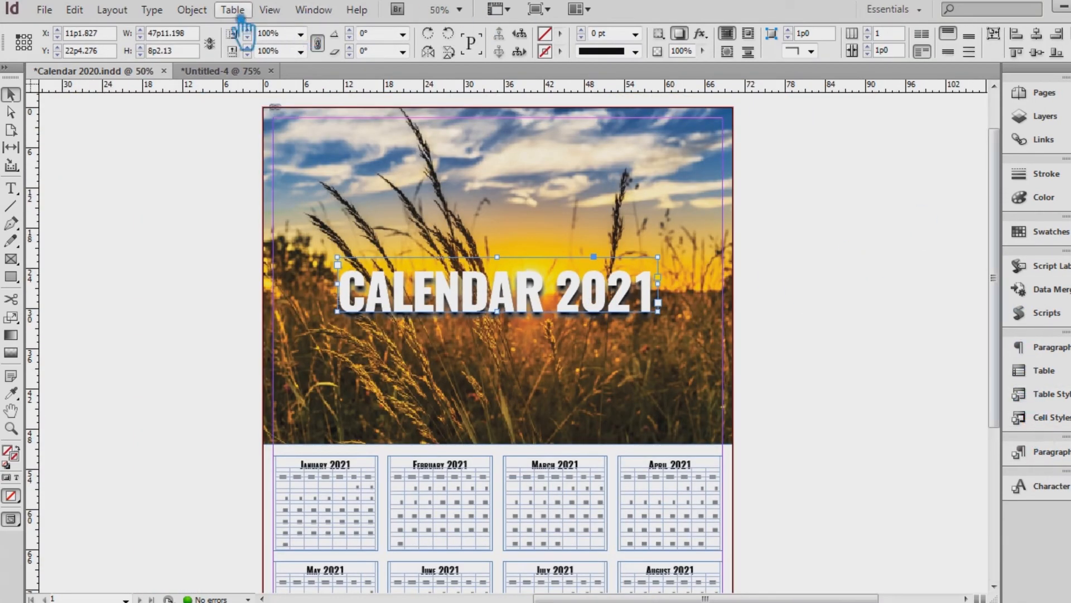
left_click(202, 11)
mouse_move(326, 340)
left_click(521, 444)
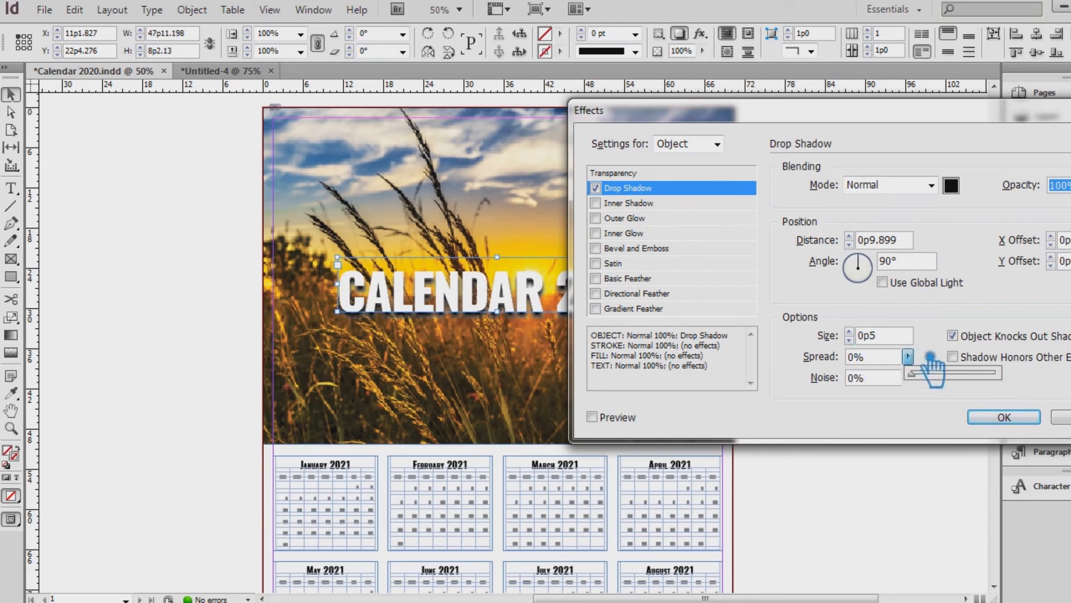
left_click(979, 291)
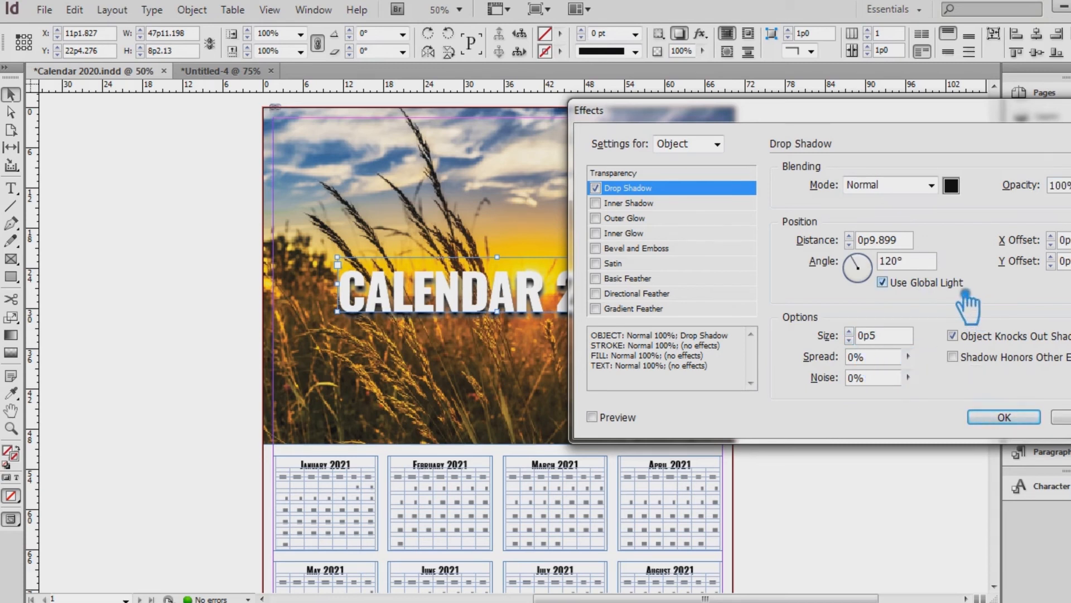
left_click(915, 267)
type("90")
left_click(887, 335)
left_click(742, 349)
key("Return")
left_click(693, 351)
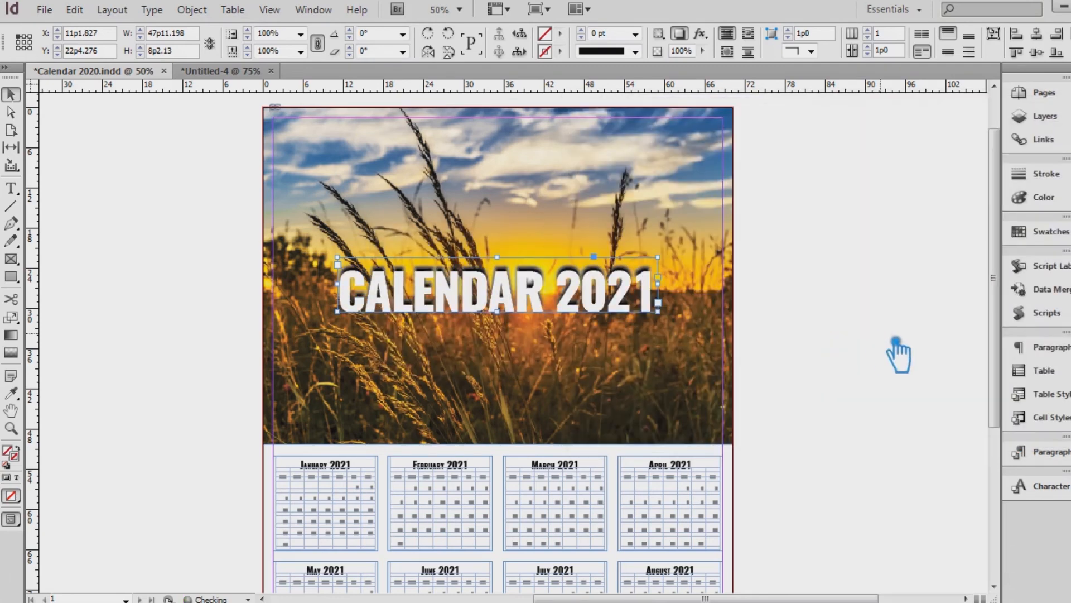
left_click(921, 277)
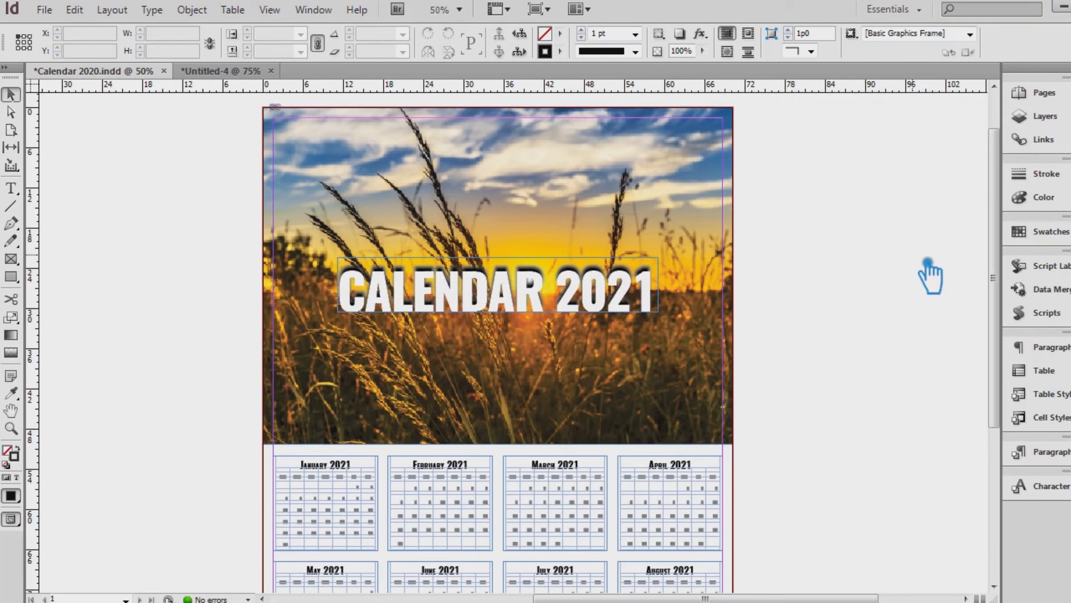
Try a drop shadow with distance 0p5 and angle 90° while no object is selected
left_click(193, 10)
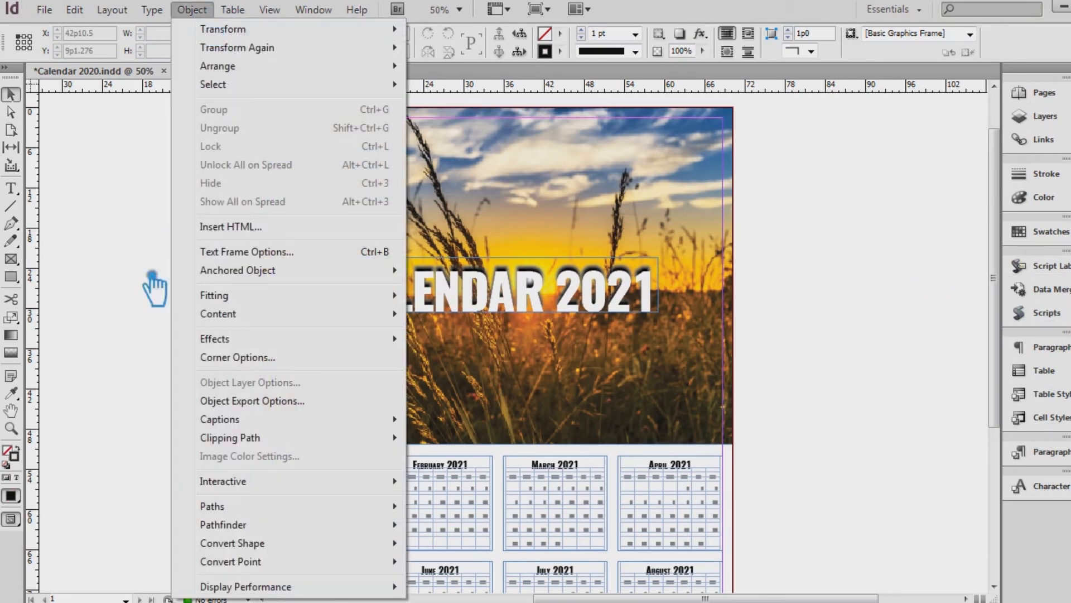
mouse_move(259, 347)
left_click(496, 358)
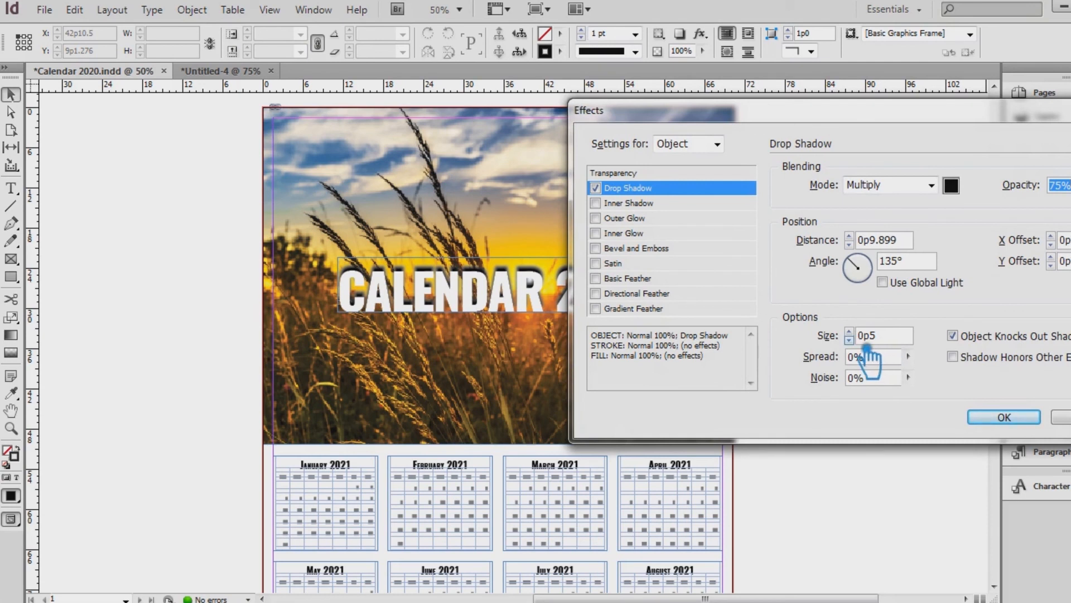
double_click(888, 240)
type("0p5")
key("Tab")
type("90")
left_click_drag(1024, 158, 952, 144)
left_click(938, 187)
left_click_drag(919, 215, 1020, 211)
left_click(855, 415)
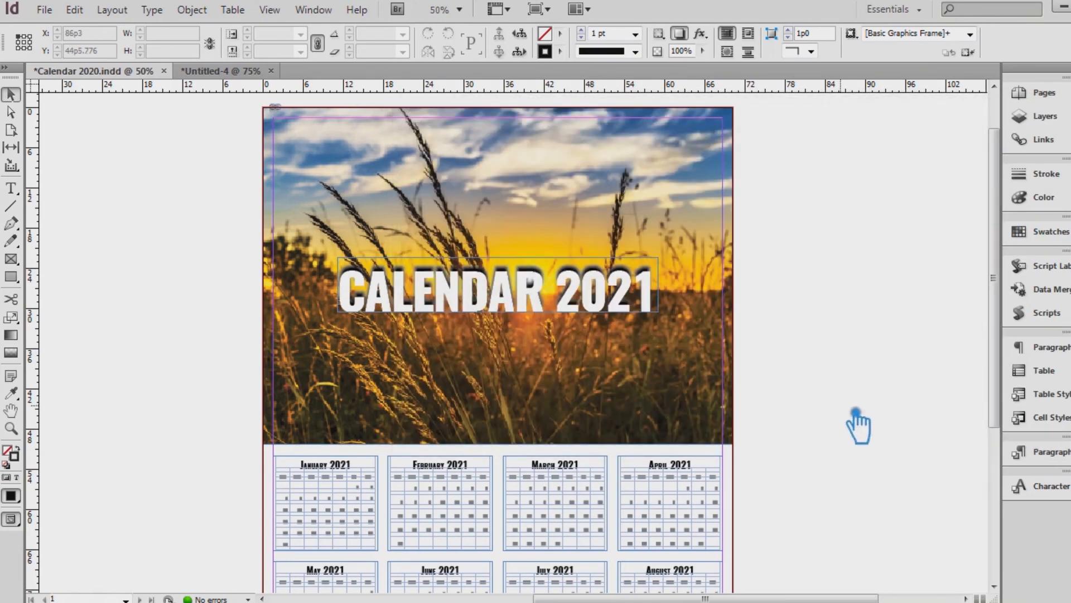
Set the distance of the CALENDAR 2021 title's drop shadow to 0p5
left_click(606, 307)
left_click(329, 11)
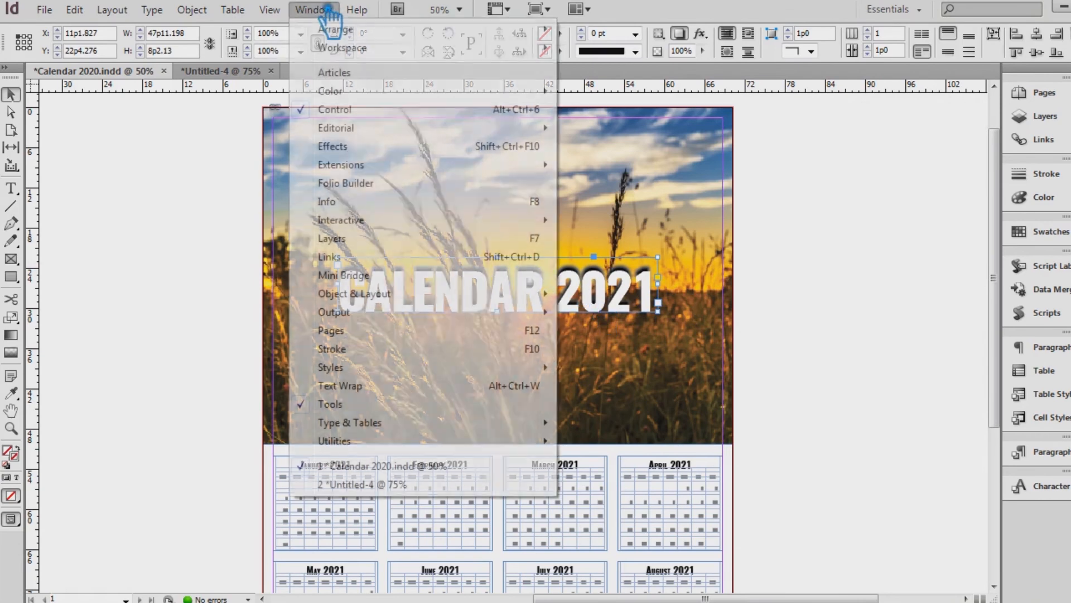
mouse_move(192, 10)
mouse_move(273, 339)
left_click(524, 366)
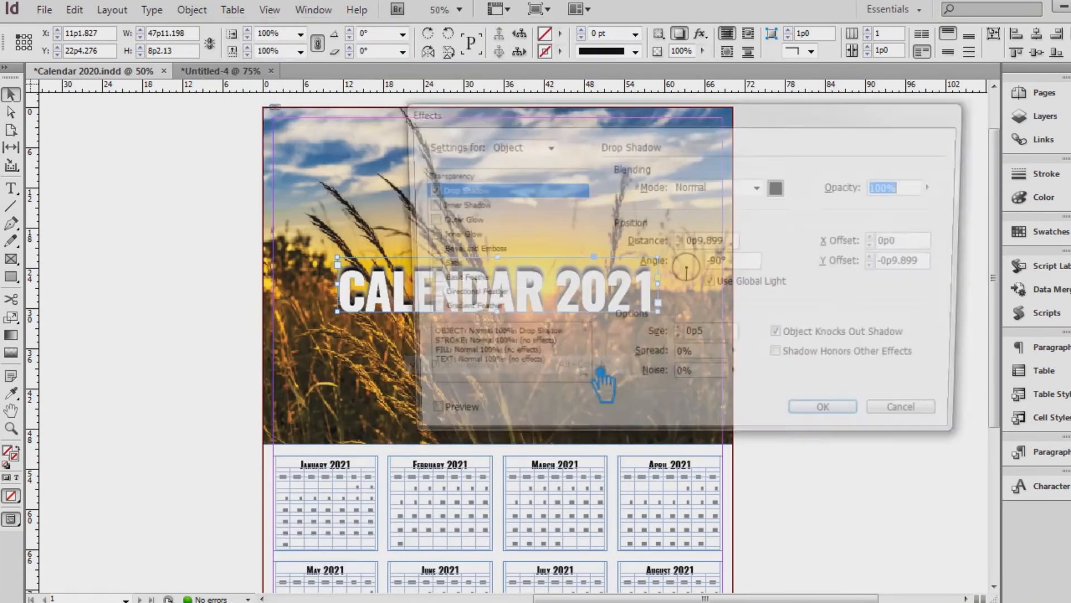
left_click_drag(630, 129, 918, 122)
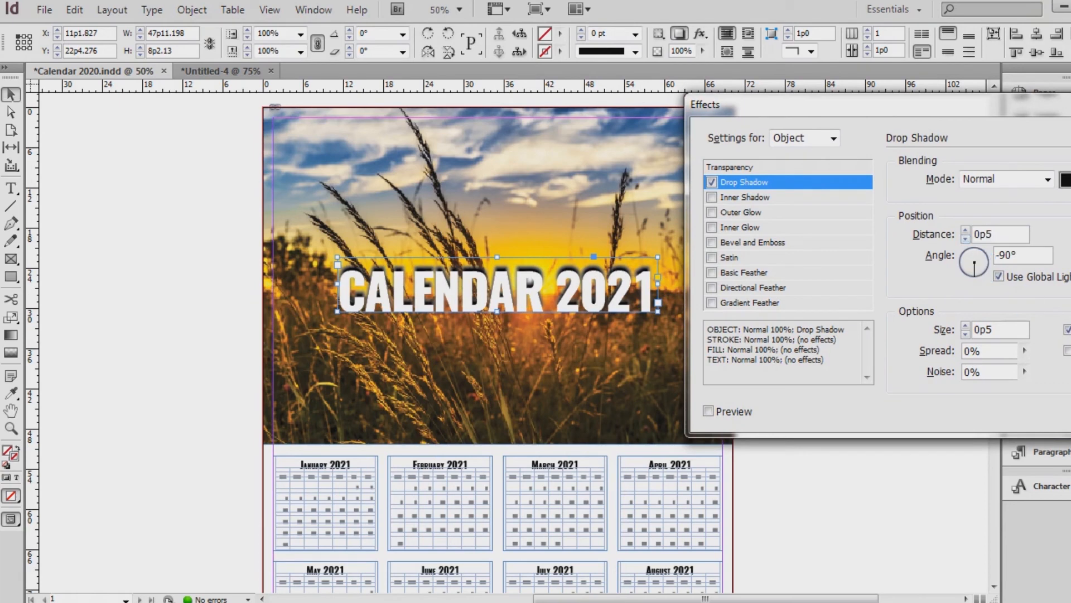
key("Return")
left_click(856, 279)
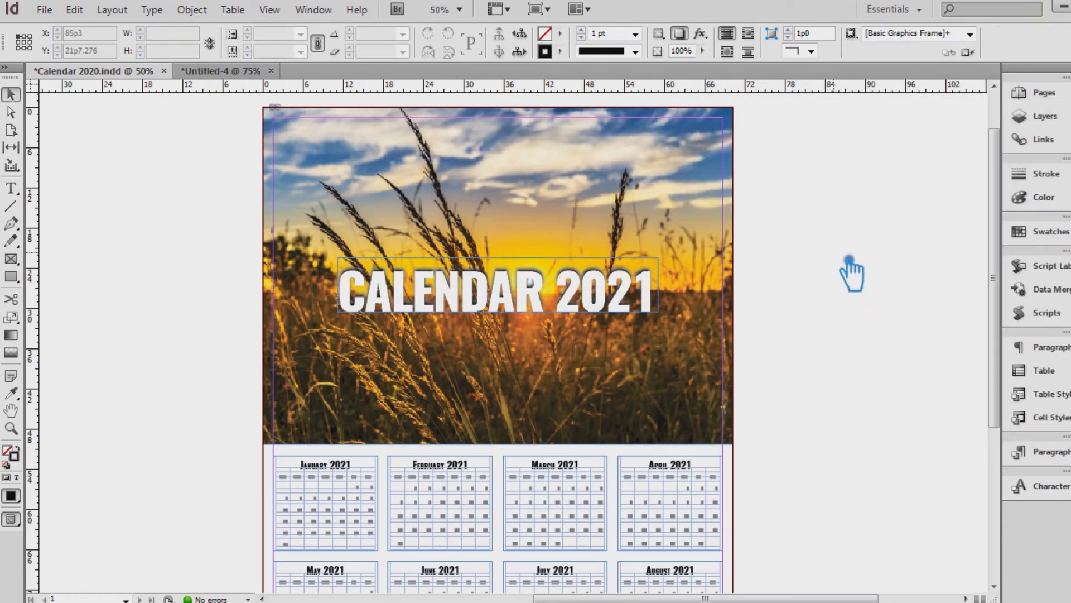
Move the CALENDAR 2021 title slightly straight up over the sunset photo and deselect it
left_click_drag(552, 293, 506, 298)
left_click(849, 240)
left_click(862, 283)
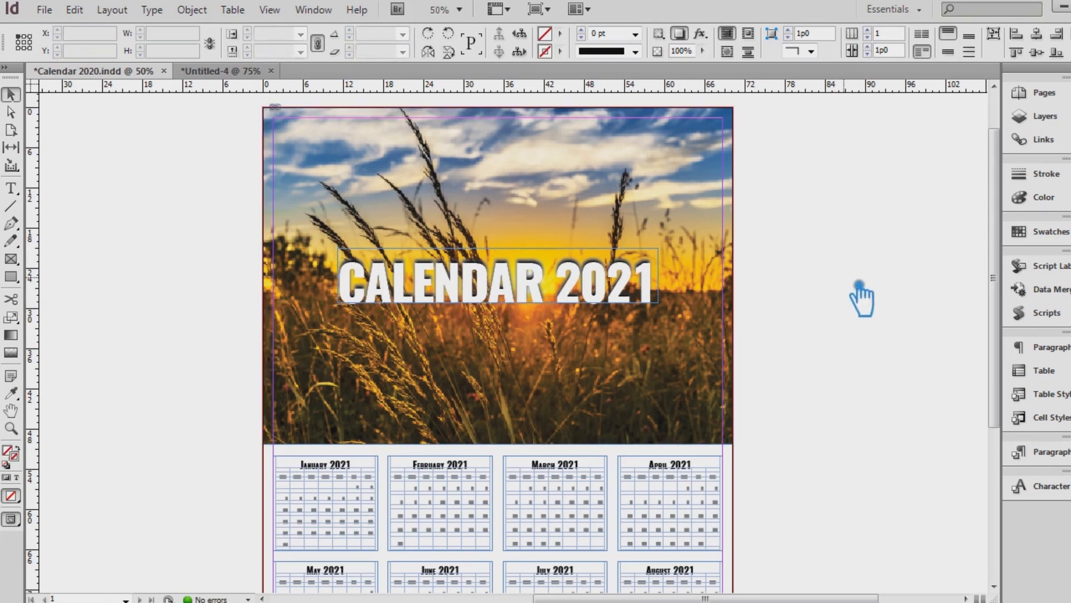
left_click_drag(865, 296, 521, 385)
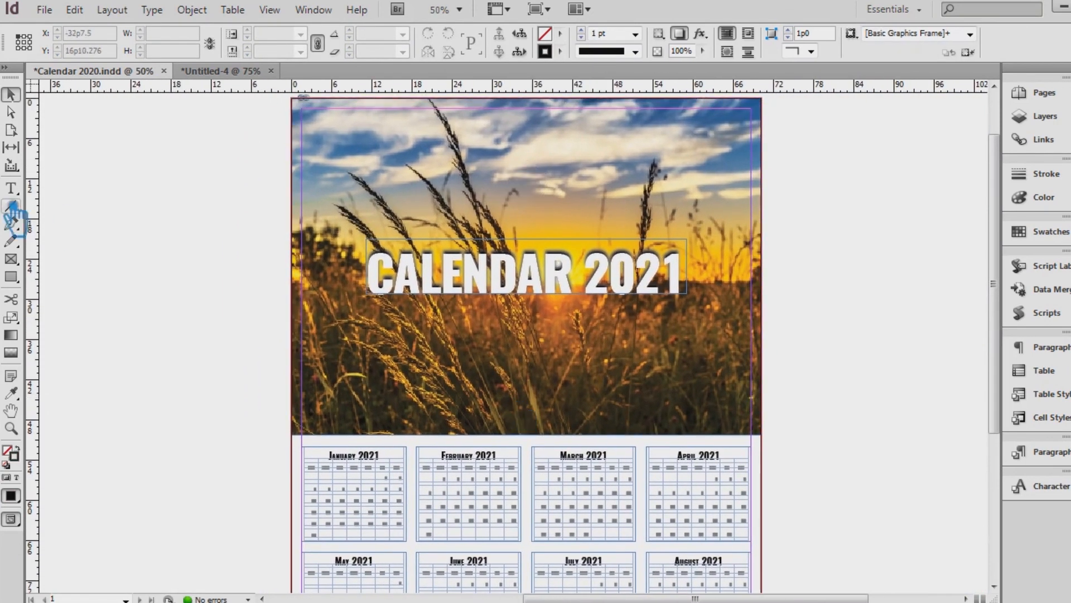
left_click(11, 188)
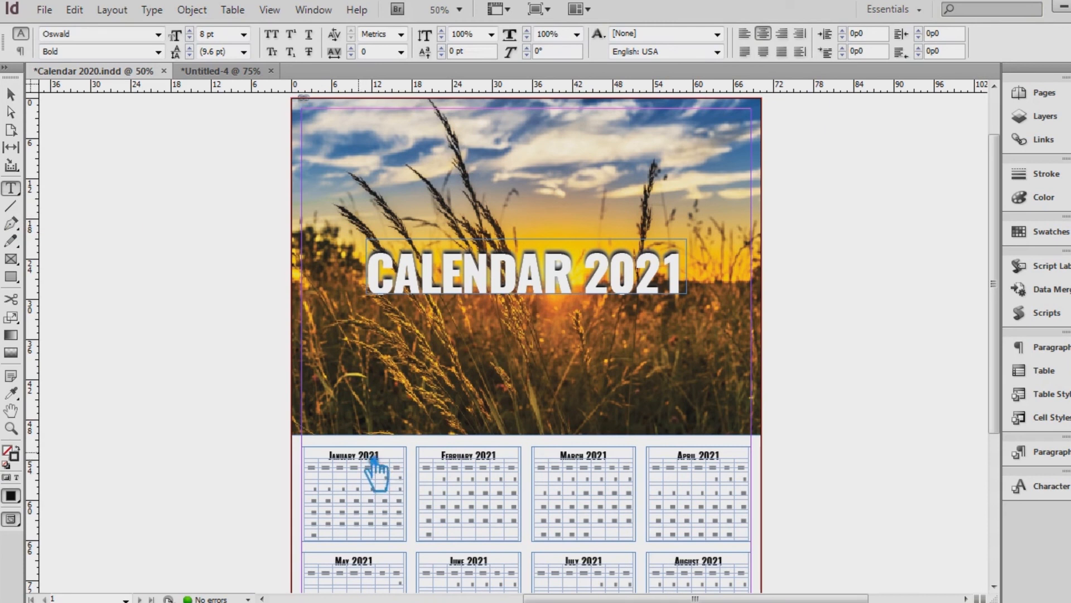
left_click(372, 458)
left_click_drag(331, 456, 386, 468)
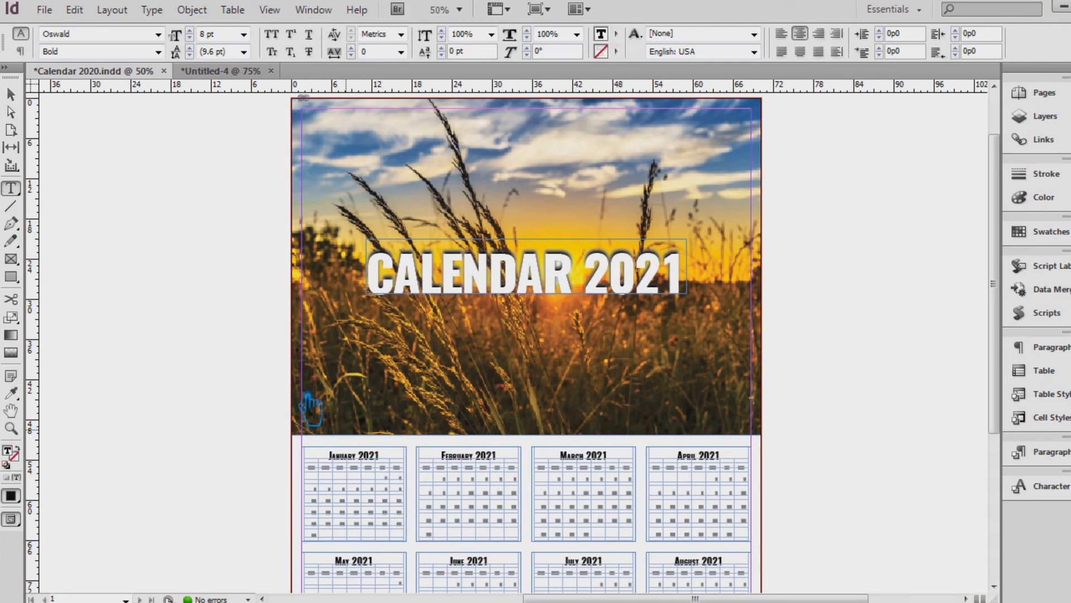
left_click(17, 99)
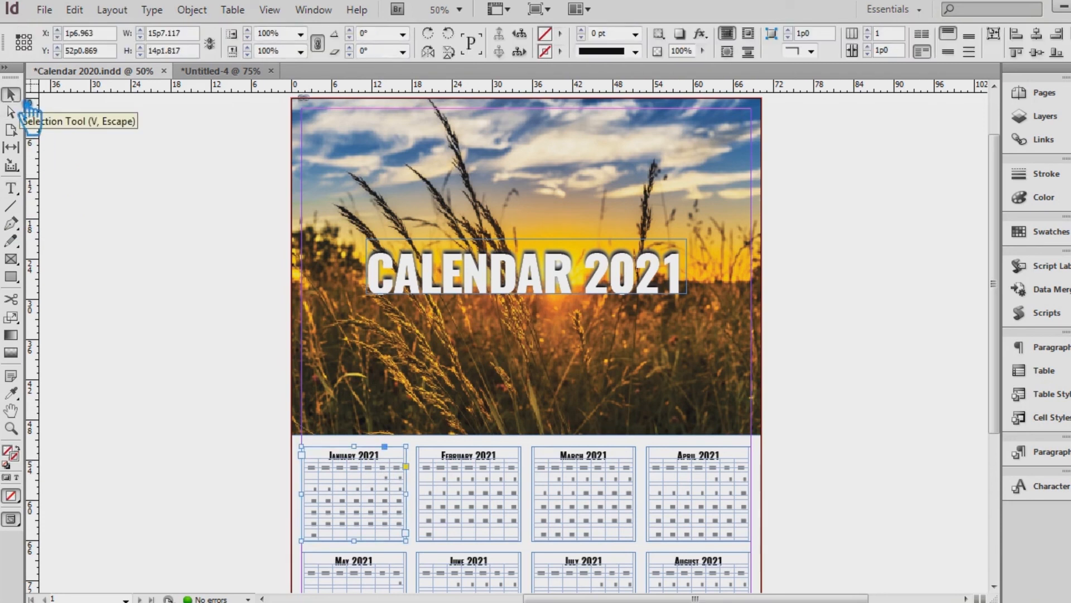
left_click(230, 339)
Switch the screen mode to Preview and check the page from the photo down to the December month
left_click(539, 9)
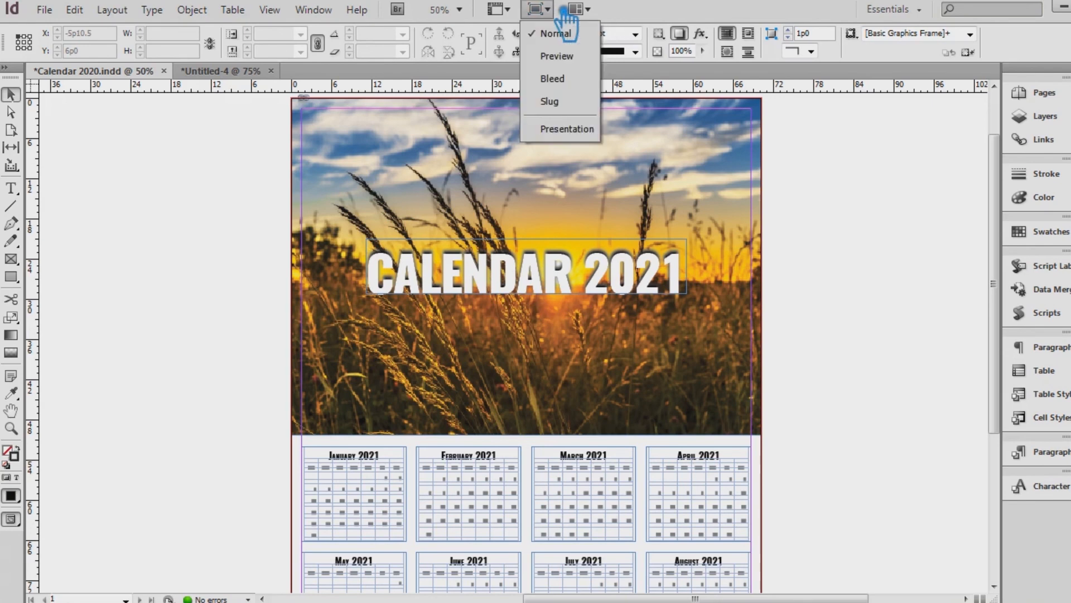
left_click(580, 66)
scroll(892, 279, "down", 3)
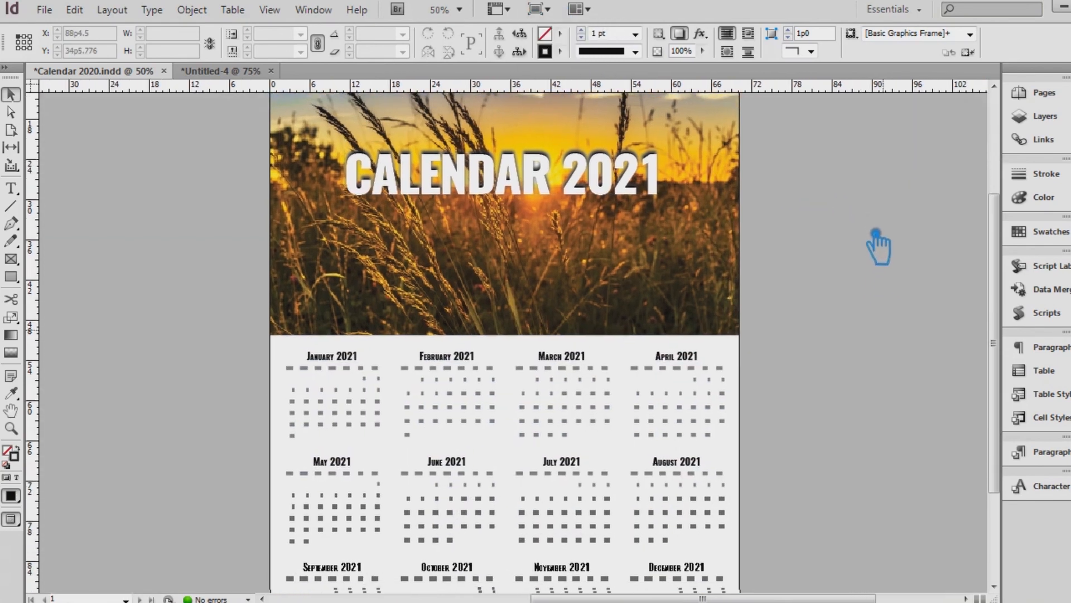
scroll(884, 246, "down", 3)
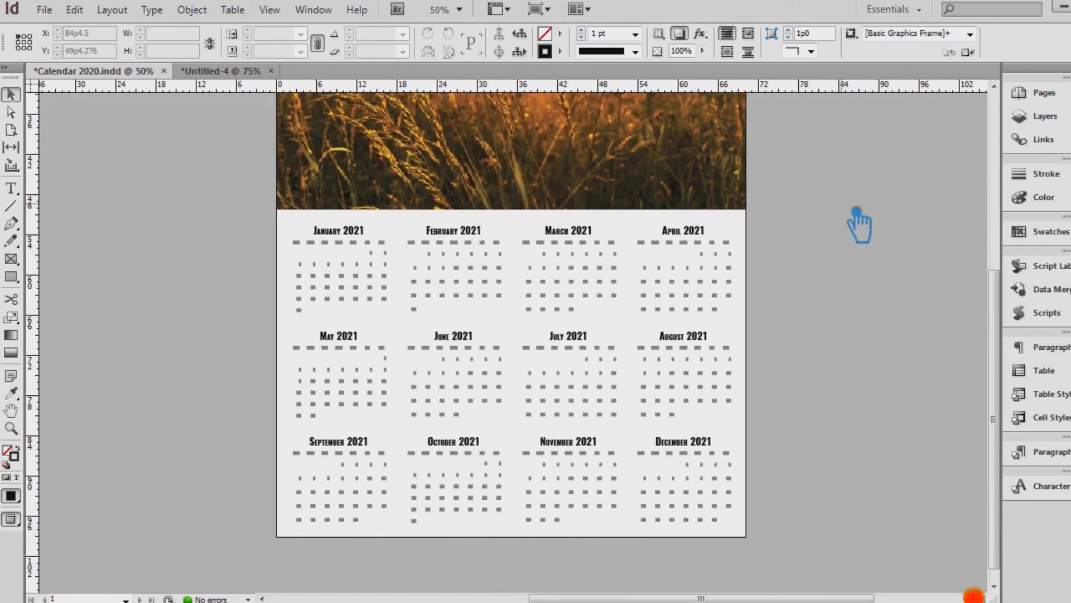
Examine the twelve month grids up close and the overall layout of the calendar page
key("ctrl+equal")
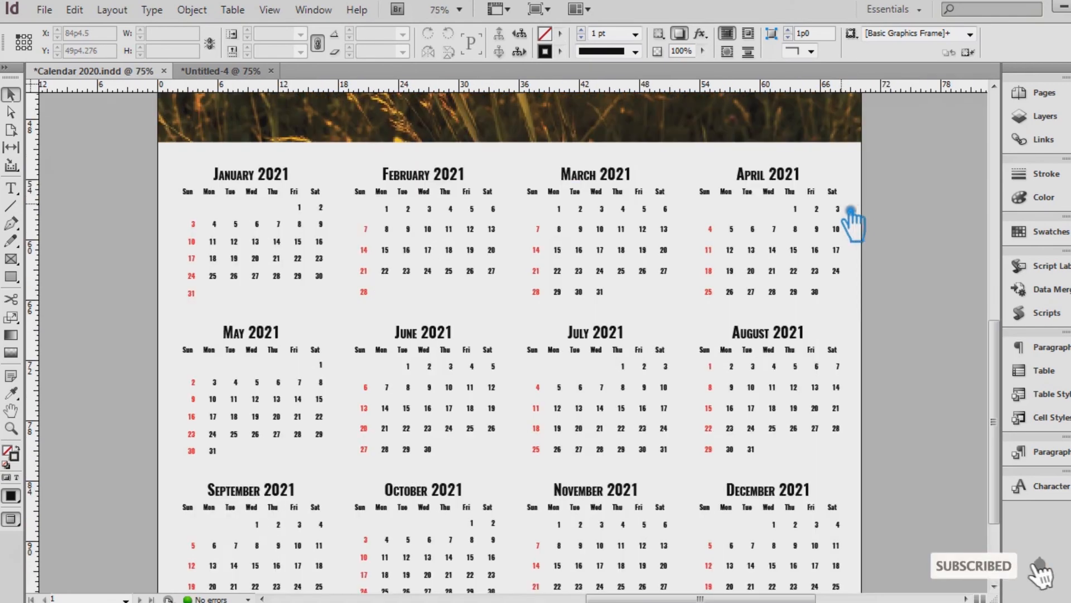
left_click_drag(675, 335, 681, 291)
left_click_drag(689, 188, 727, 546)
left_click_drag(697, 125, 697, 324)
left_click_drag(702, 523, 725, 246)
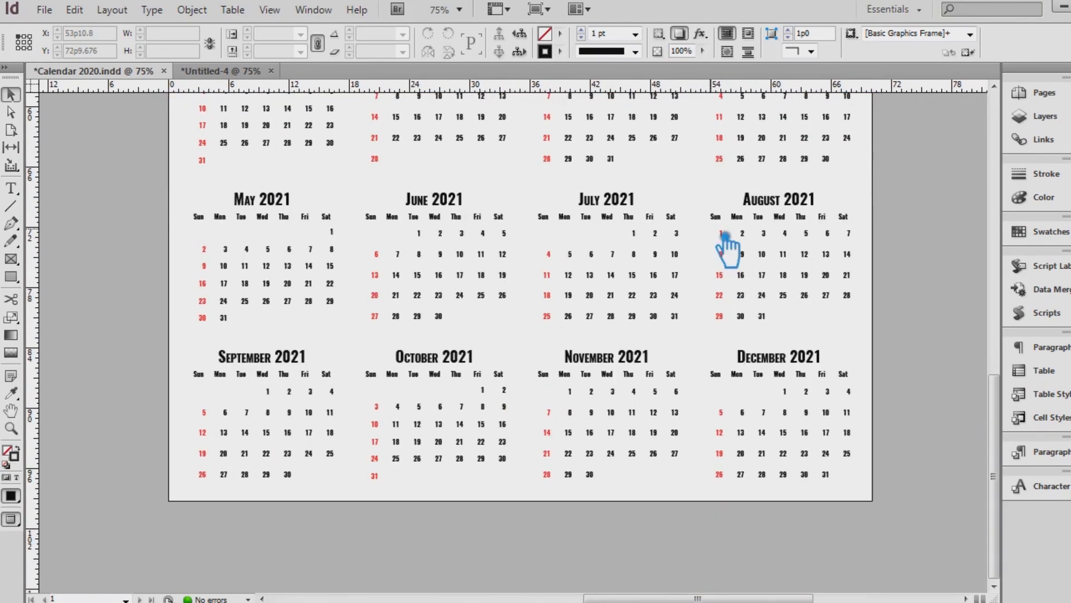
key("ctrl+minus")
key("ctrl+minus")
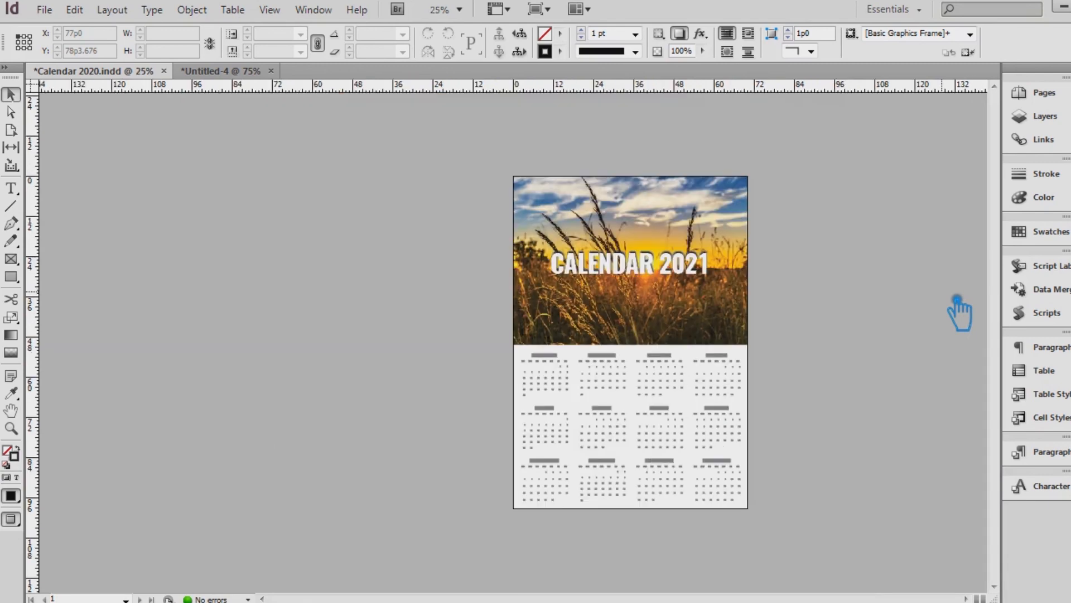
key("ctrl+equal")
left_click_drag(956, 312, 637, 372)
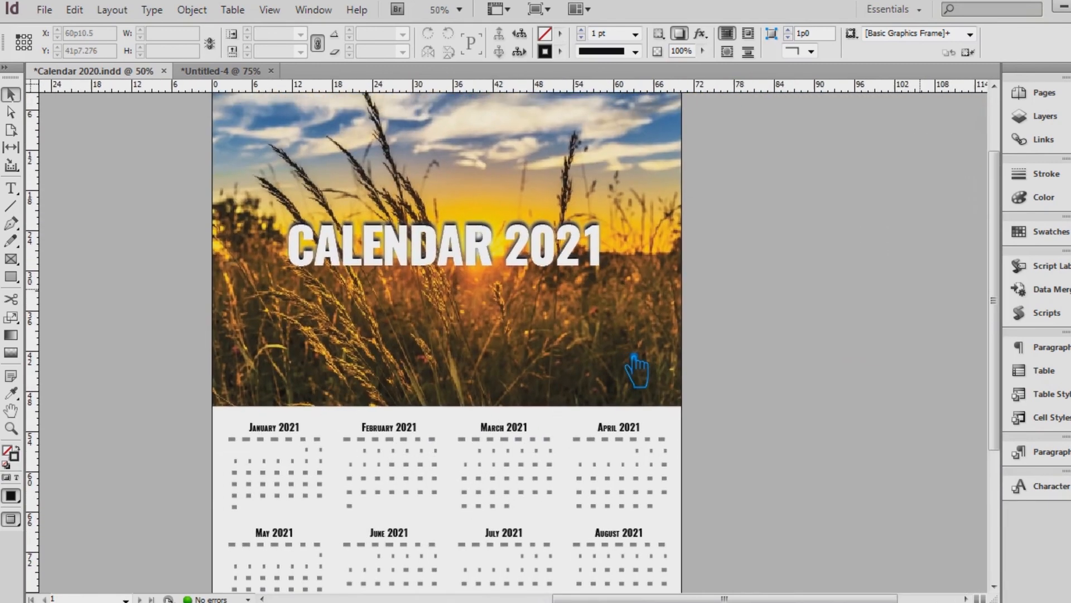
Select the CALENDAR 2021 title on the photo
left_click(541, 243)
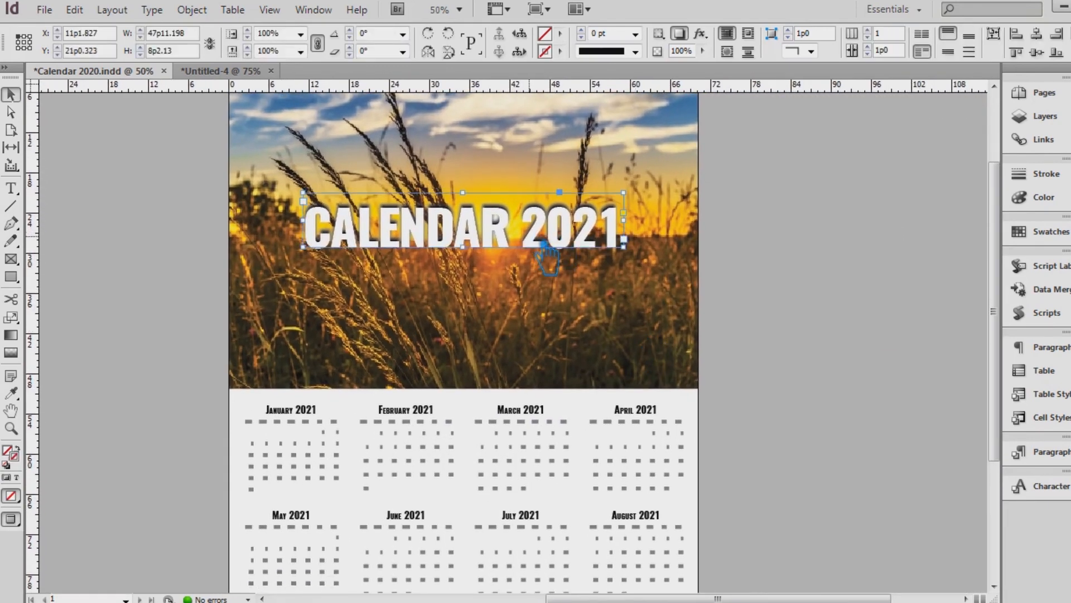